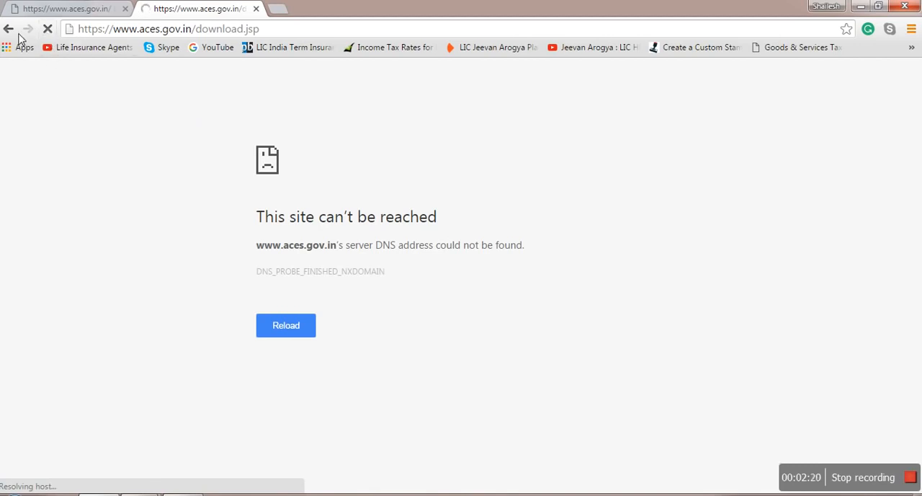
Step: Search Google for "service tax" in a new browser tab
left_click(36, 10)
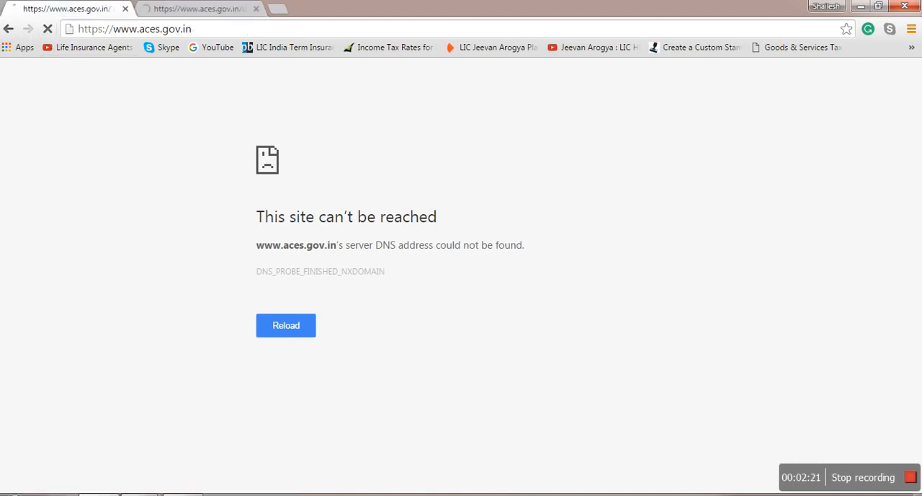
left_click(9, 29)
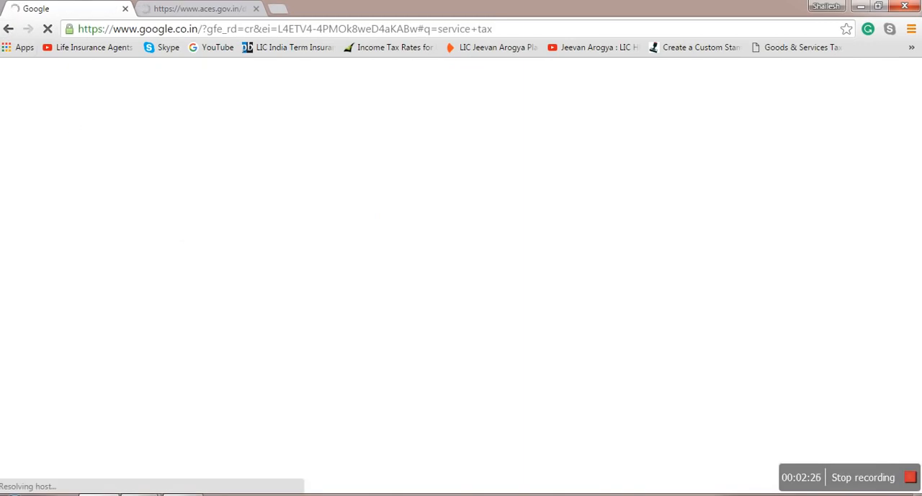
left_click(278, 9)
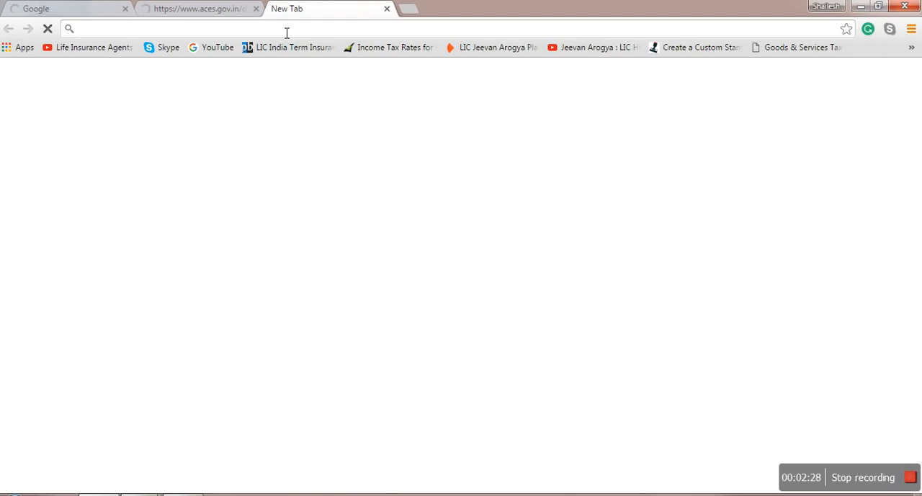
type("service tax")
key("Return")
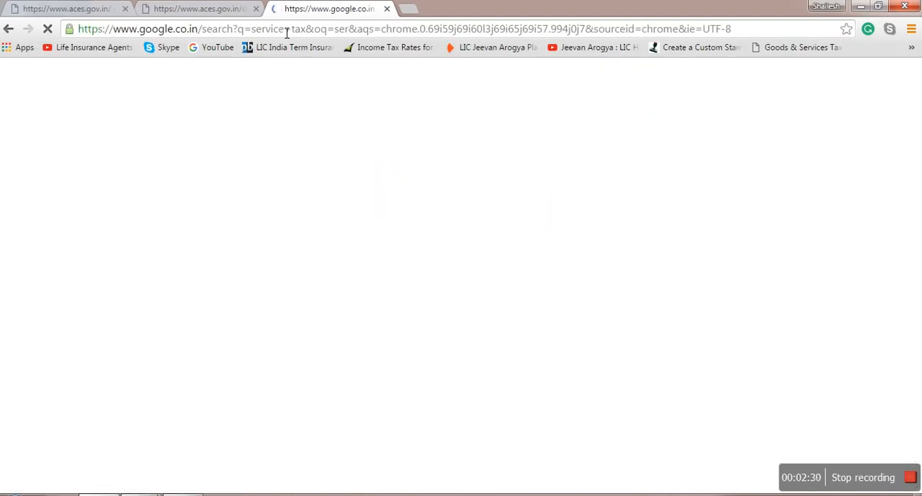
left_click(193, 181)
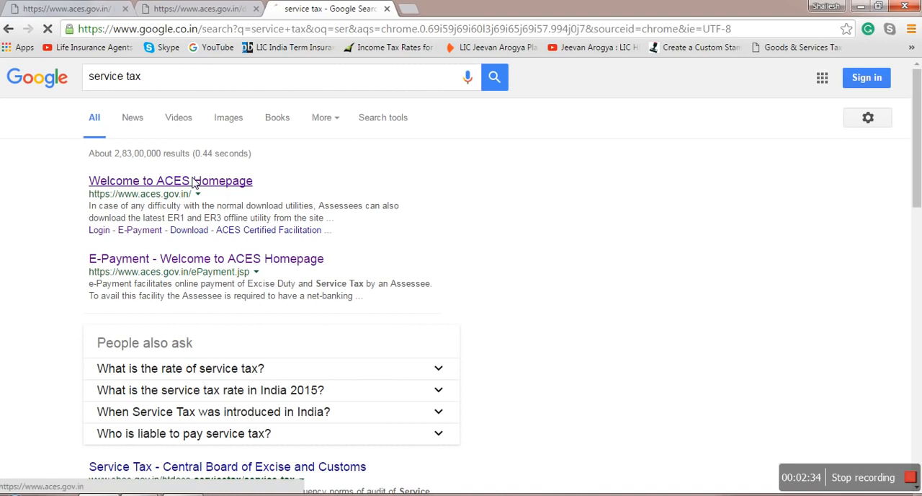
left_click(9, 29)
left_click(153, 11)
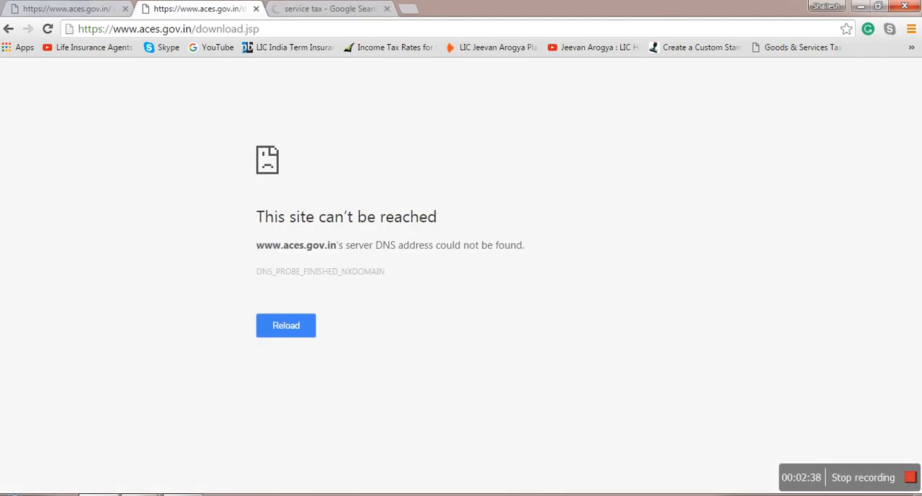
left_click(7, 31)
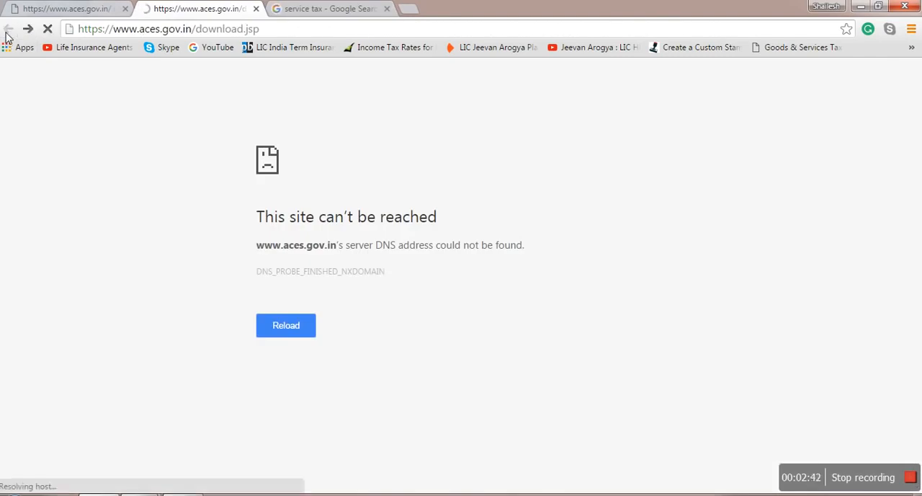
key("ctrl+Tab")
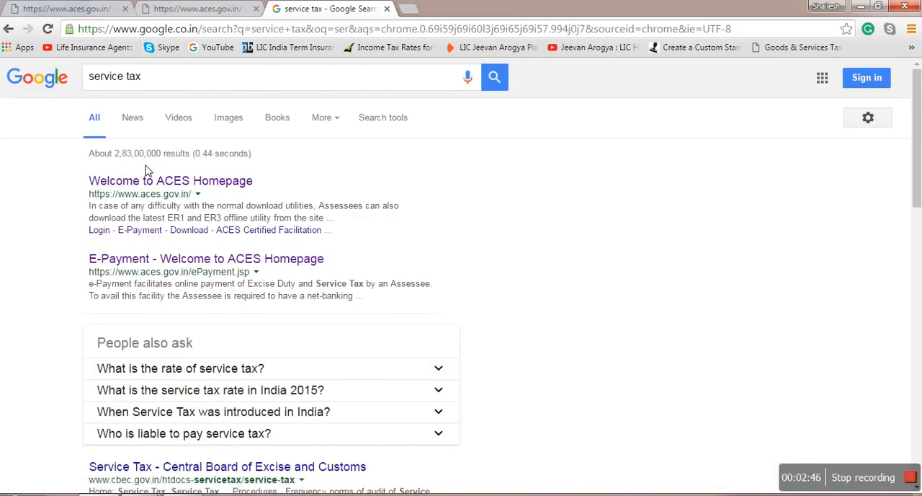
Step: Open the ACES homepage from the search results and go through its Downloads page to the NIC utilities download site
left_click(146, 182)
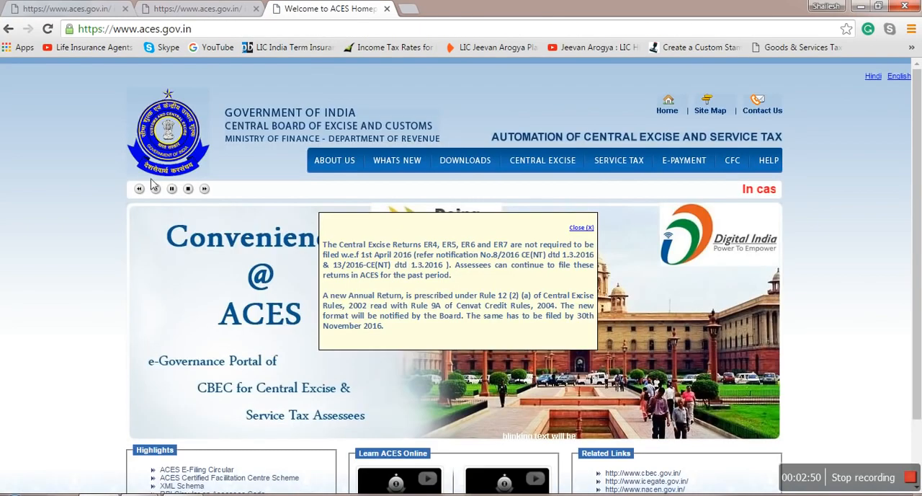
left_click(461, 160)
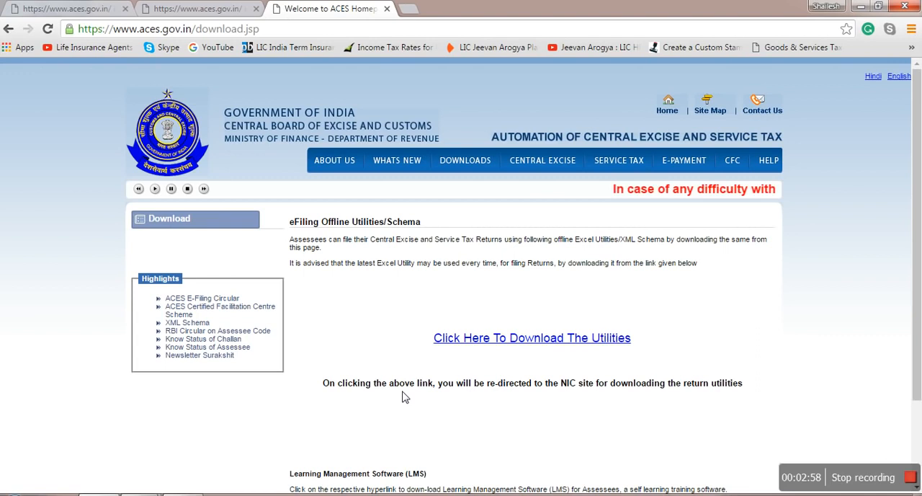
left_click(493, 346)
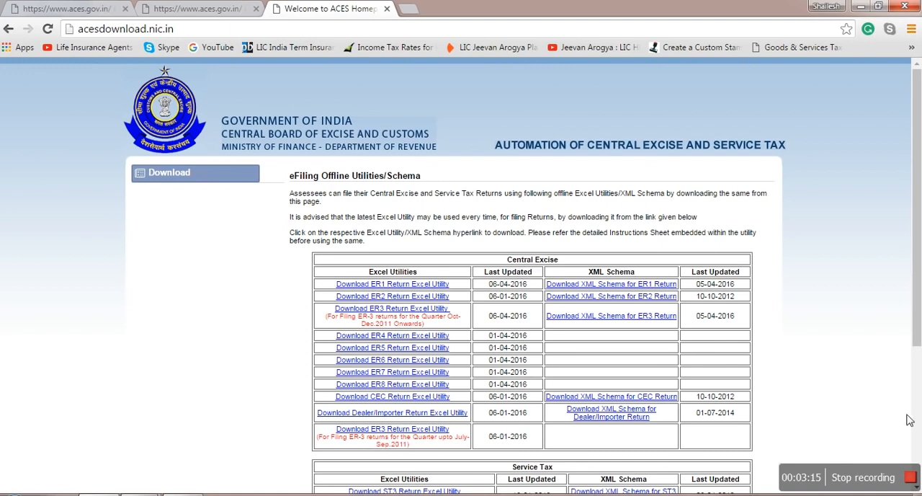
Step: Download the ST3 Return Excel Utility (V1.5) for Half Year Oct-Mar 2016 onwards and show the ZIP file in its folder
scroll(919, 413, "down", 3)
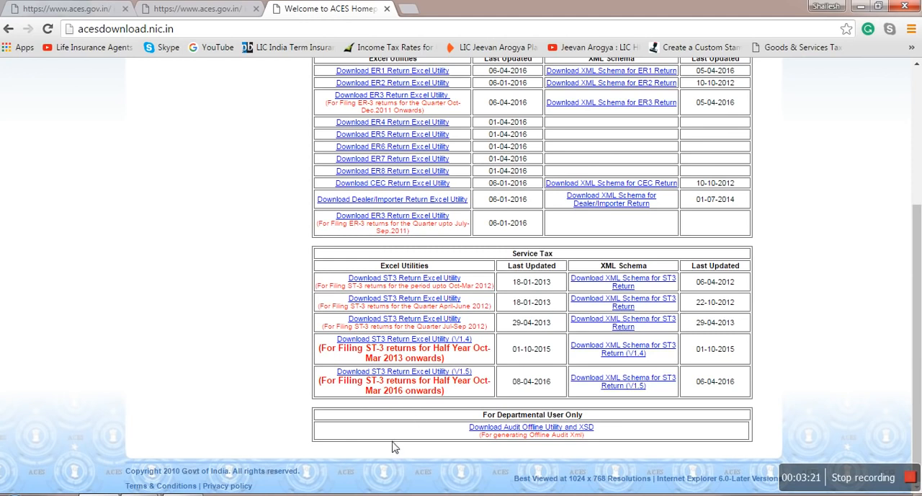
left_click(392, 374)
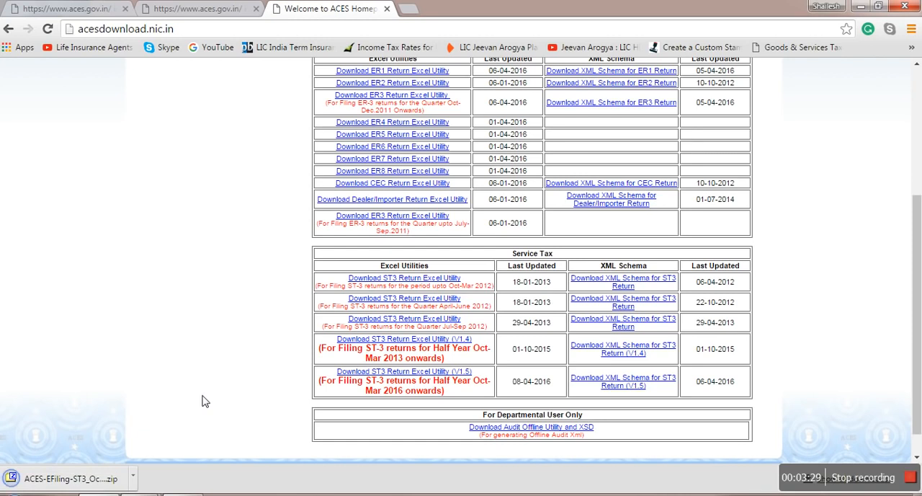
left_click(135, 478)
left_click(154, 434)
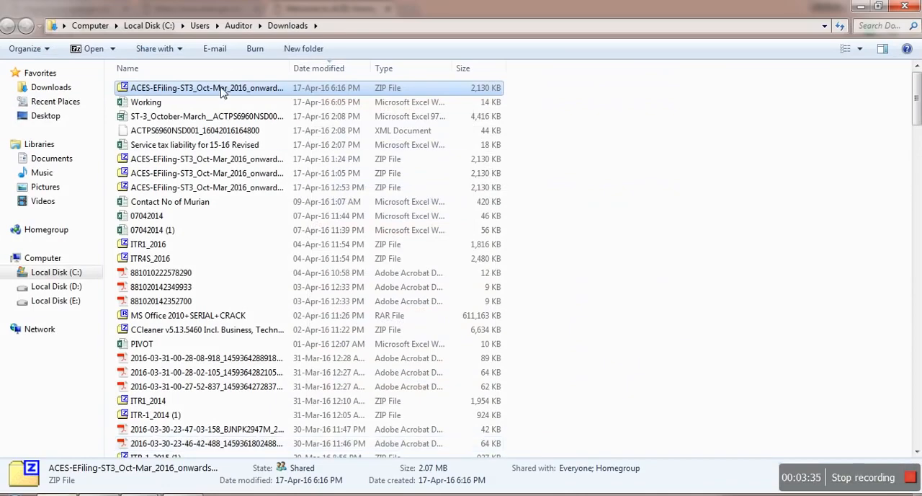
Step: Extract the downloaded ACES-EFiling-ST3 ZIP file into its own folder within Downloads using the default extraction options
right_click(221, 88)
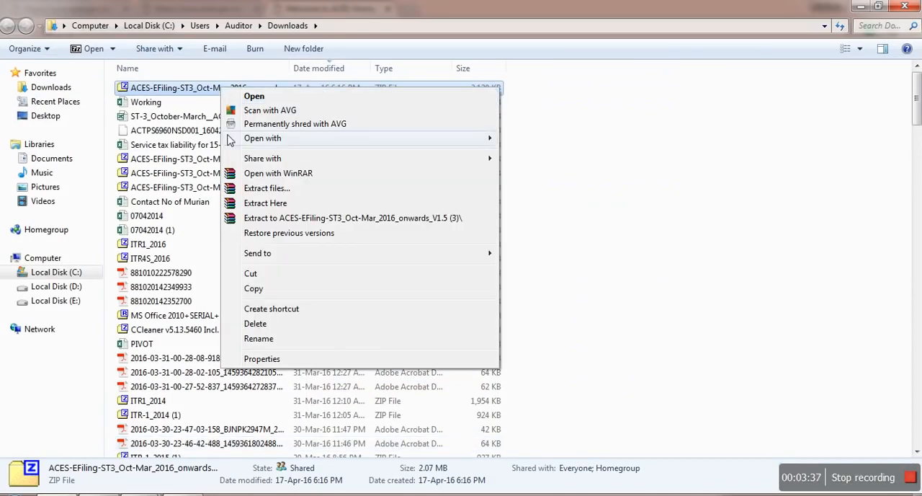
left_click(255, 189)
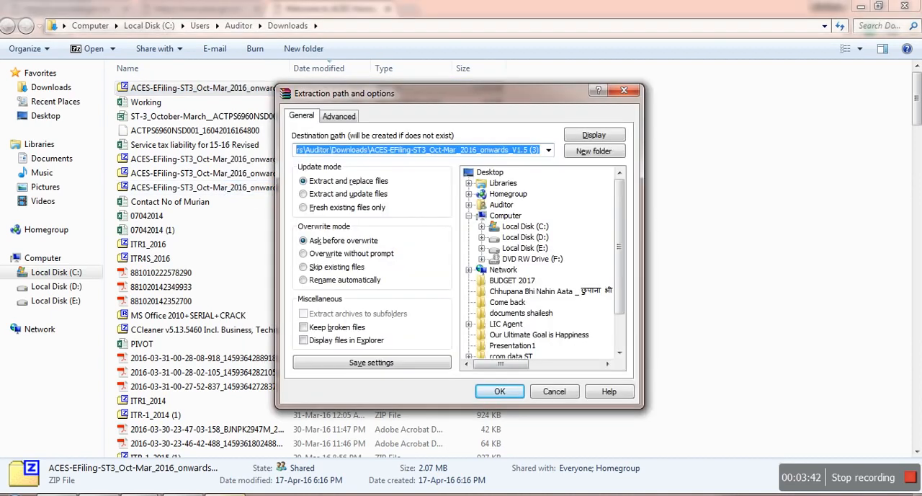
left_click(499, 391)
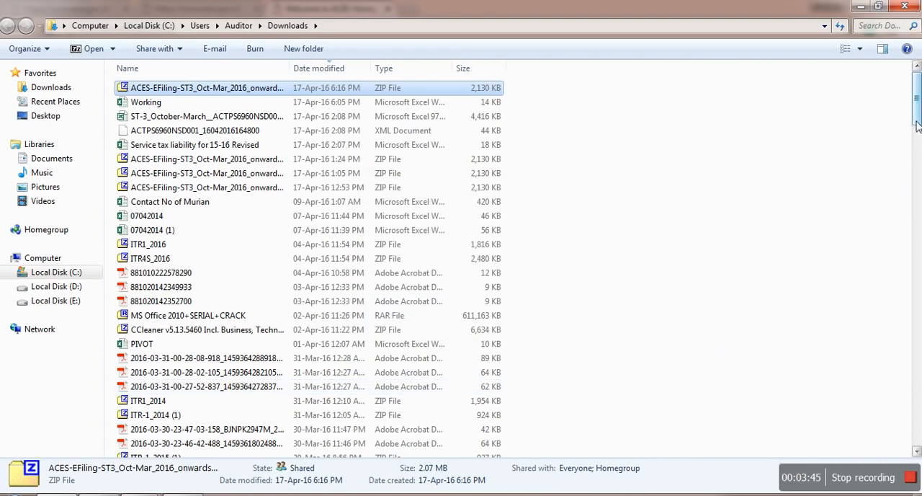
Step: Open the ST3 Excel utility workbook from the newly extracted ACES-EFiling-ST3_Oct-Mar_2016_onwards_V1.5 (3) folder
left_click_drag(917, 123, 918, 425)
double_click(294, 138)
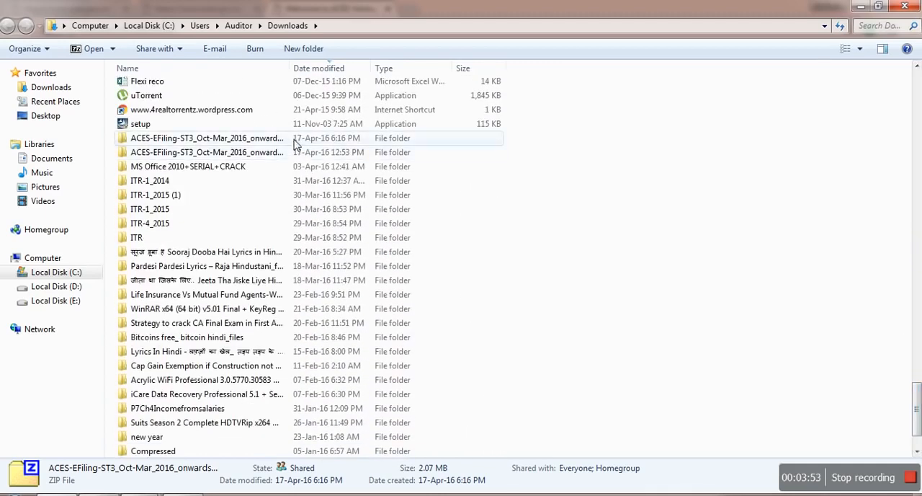
double_click(211, 87)
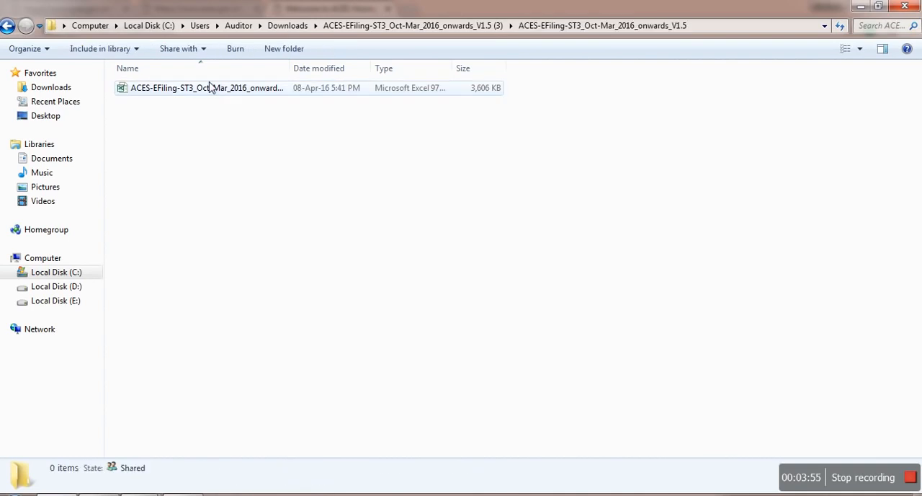
left_click(210, 92)
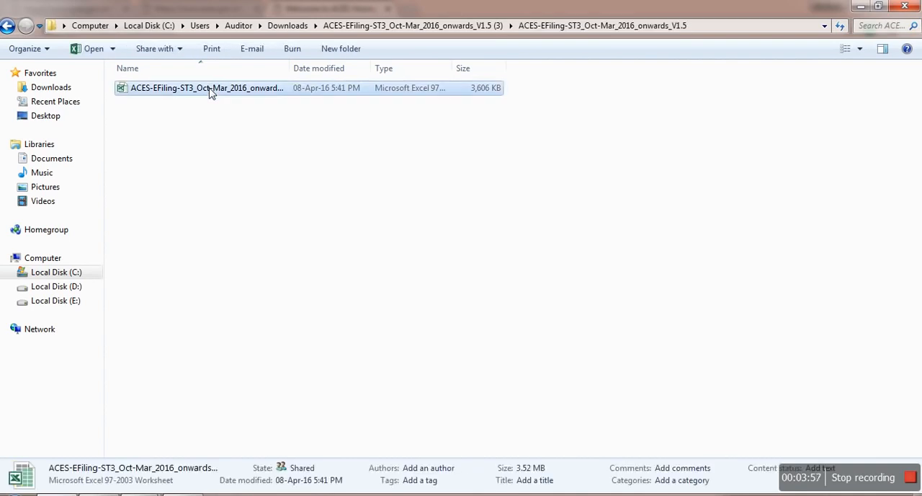
double_click(210, 88)
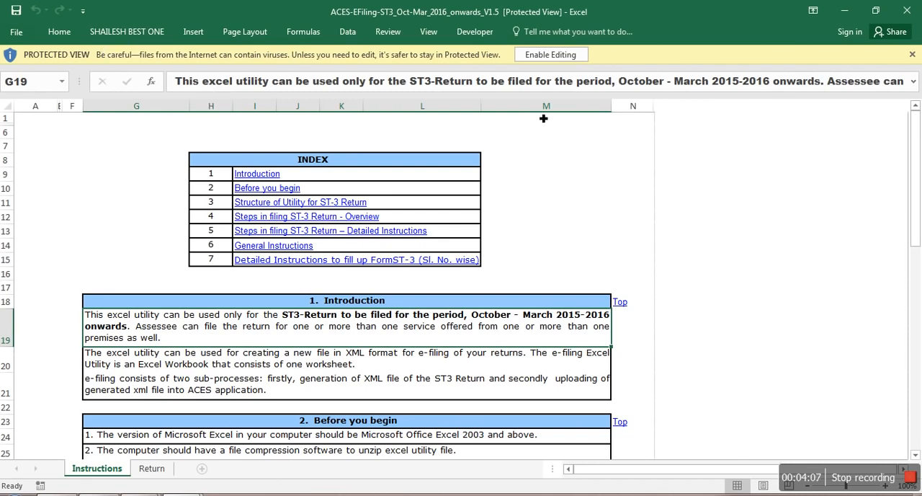
Step: Enable editing and active content in the ST3 utility workbook, and display its Return sheet
left_click(554, 57)
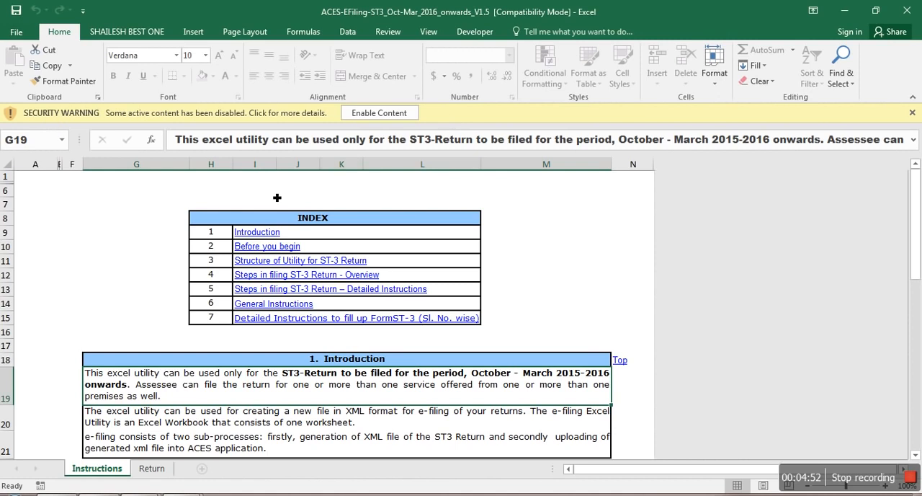
left_click(381, 113)
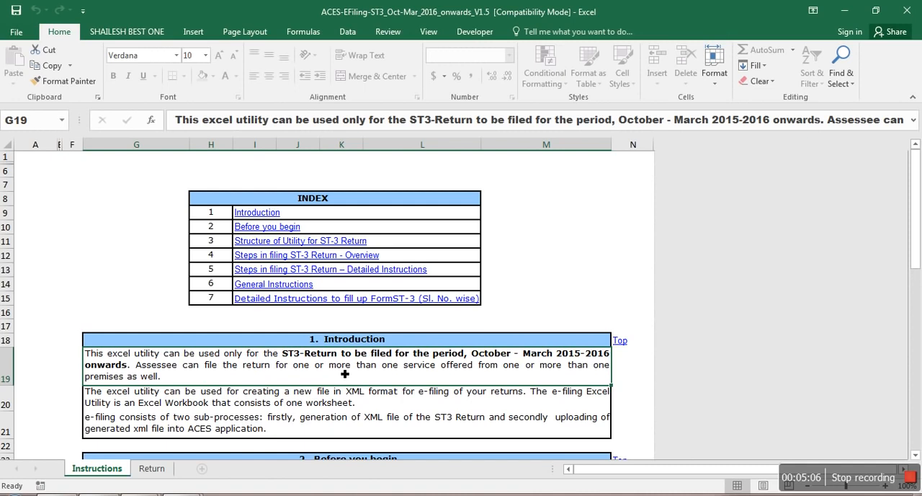
left_click(154, 469)
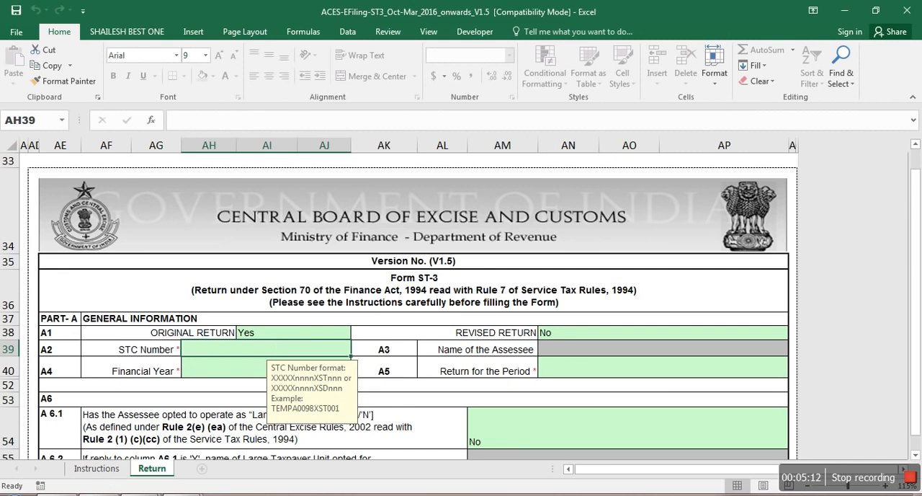
left_click_drag(918, 403, 911, 312)
left_click(108, 470)
left_click(152, 468)
Step: Switch to the Working workbook and examine the registration number, service type, gross amounts and October to December service tax formulas
key("alt+Tab")
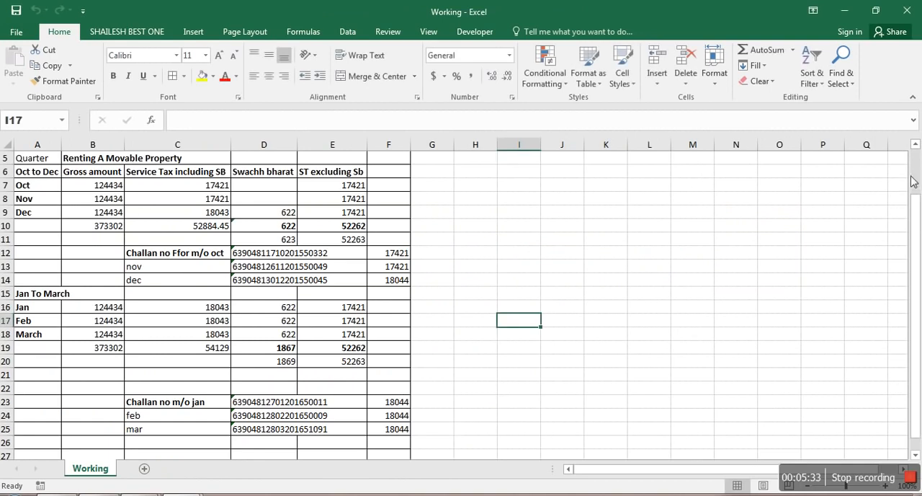
left_click_drag(912, 173, 913, 159)
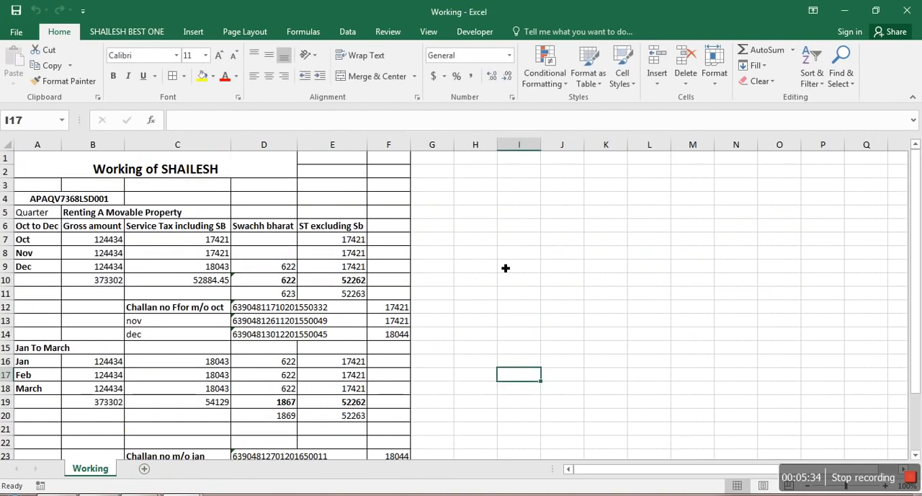
left_click(119, 164)
left_click(57, 205)
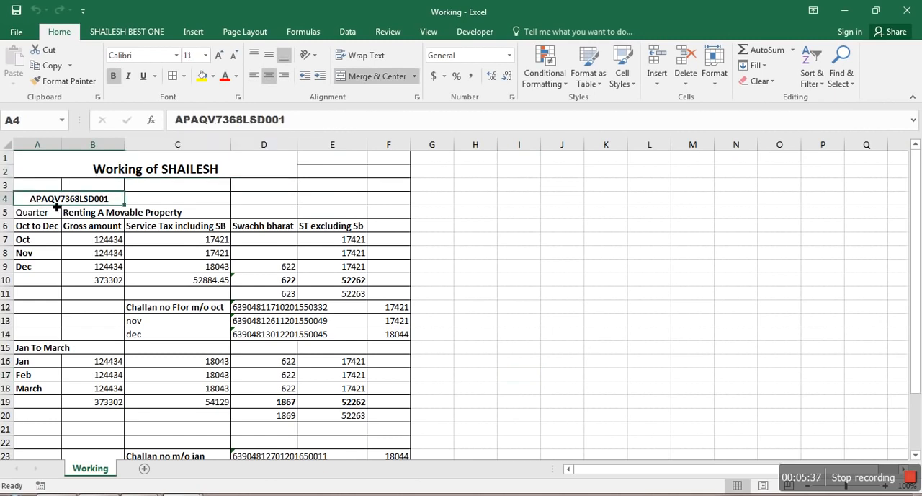
left_click(93, 214)
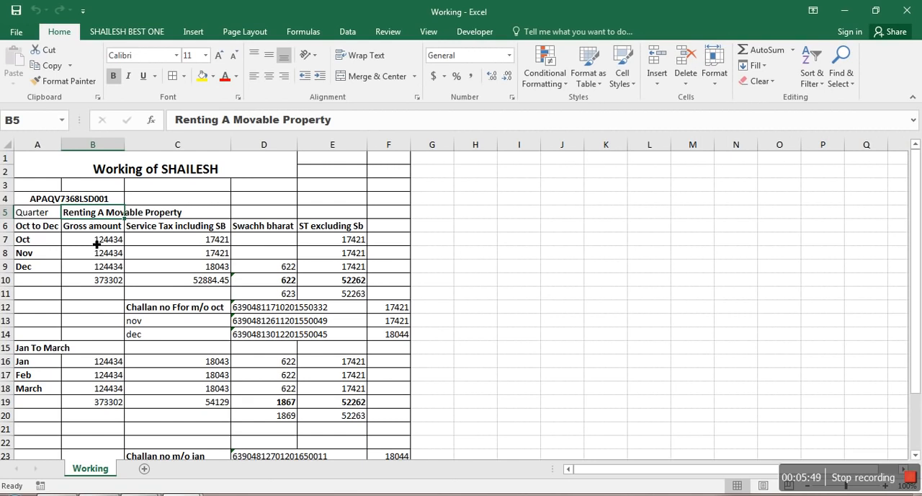
left_click(97, 244)
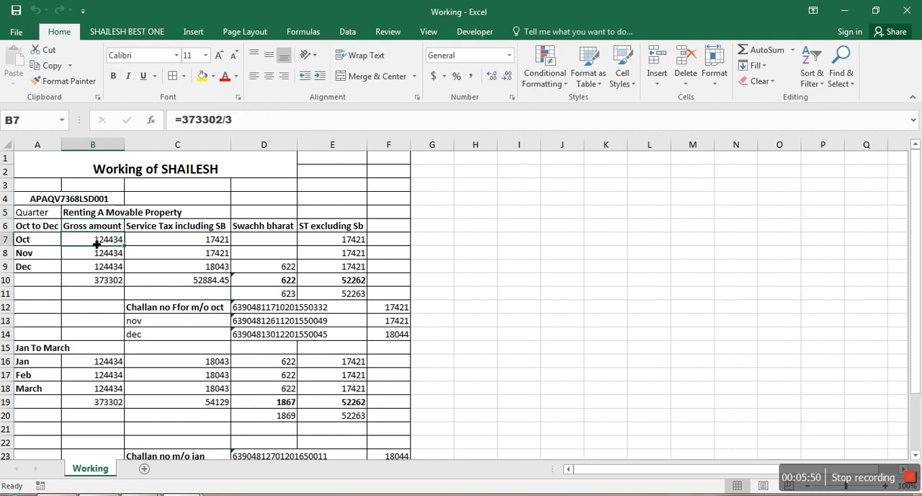
left_click(180, 244)
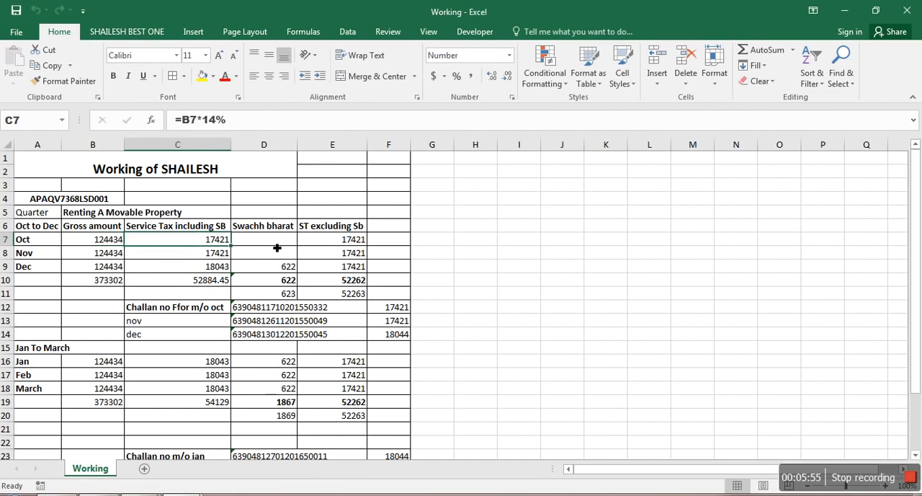
left_click(330, 246)
left_click(330, 267)
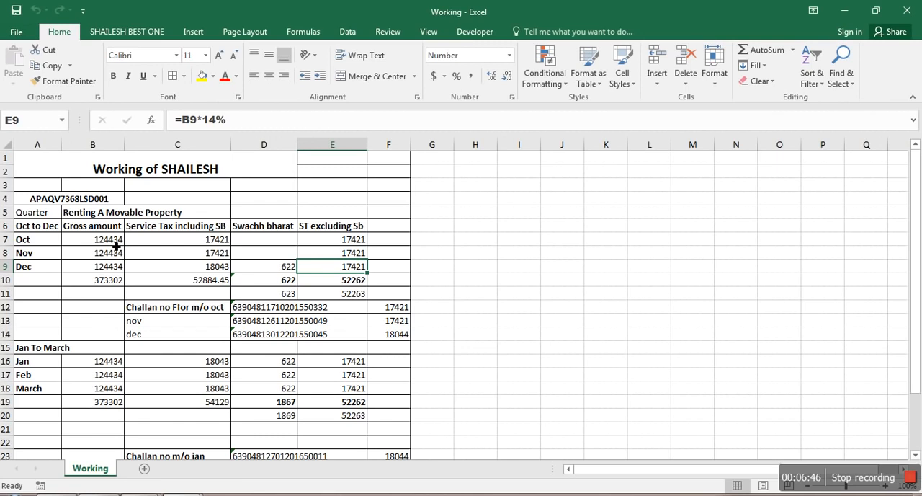
Step: Switch back to the ST3 utility workbook and enter the assessee's service tax registration number in the STC Number field (A2)
key("alt+Tab")
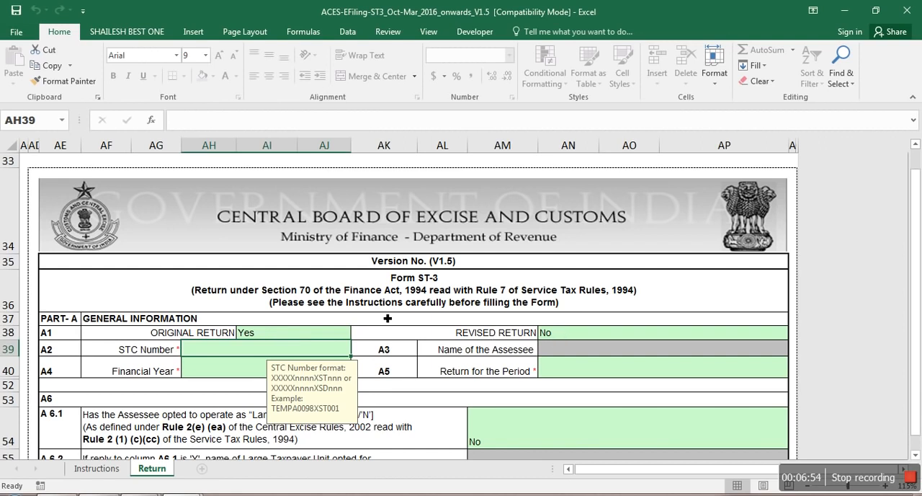
double_click(250, 358)
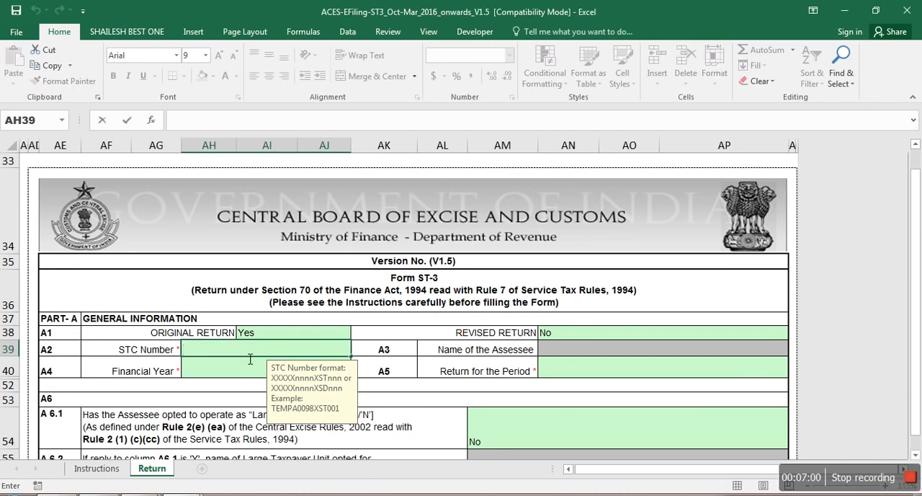
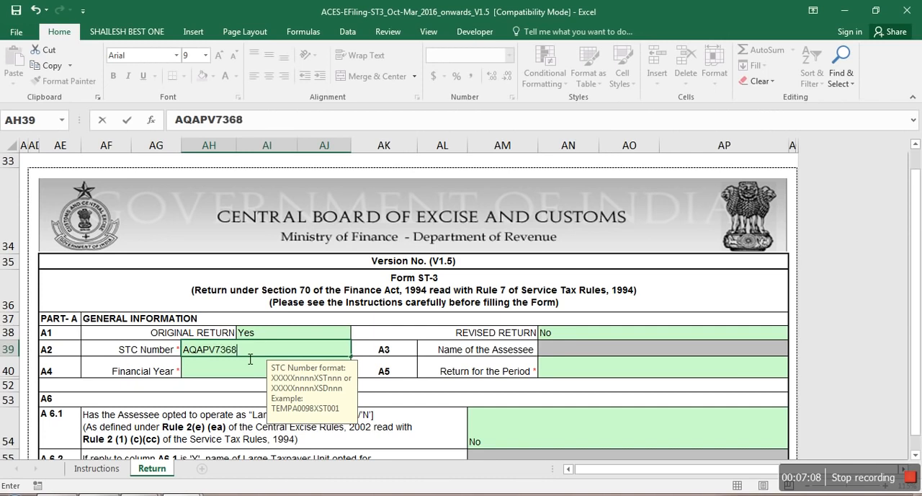
key("Return")
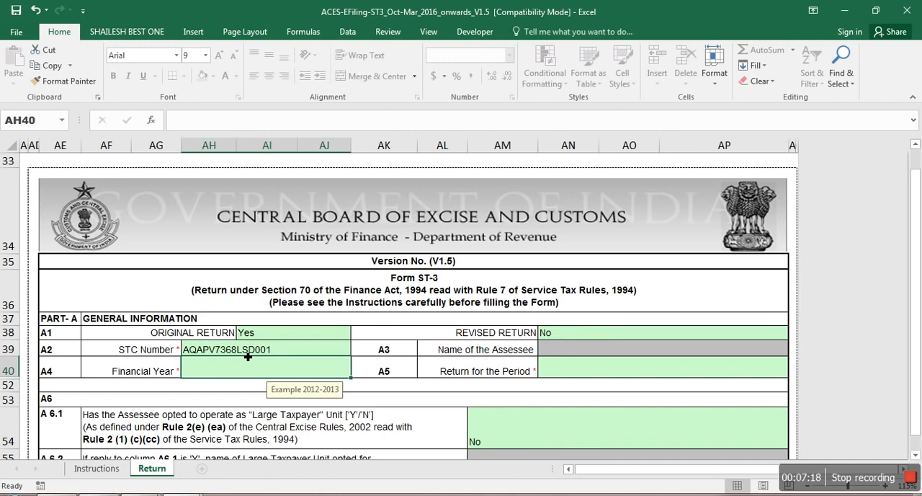
Step: Set the Financial Year (A4) to 2015-2016 and the Return for the Period (A5) to October-March
type("2015-2016")
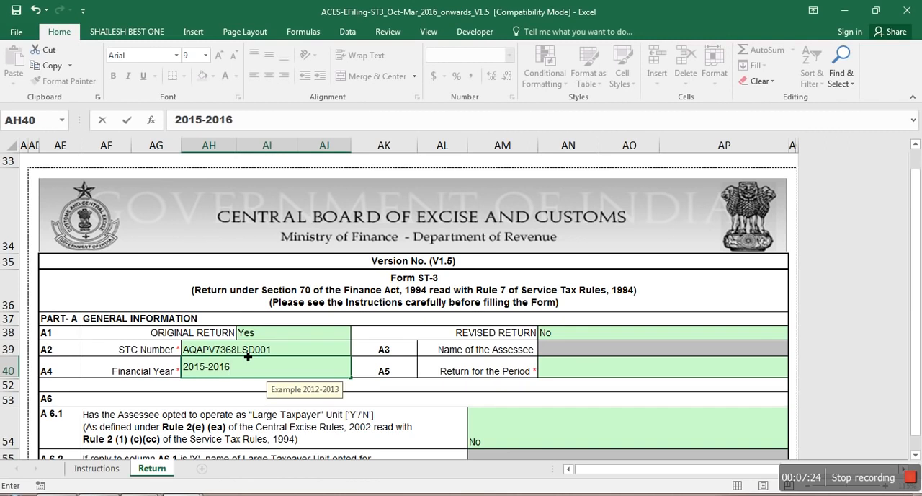
key("Tab")
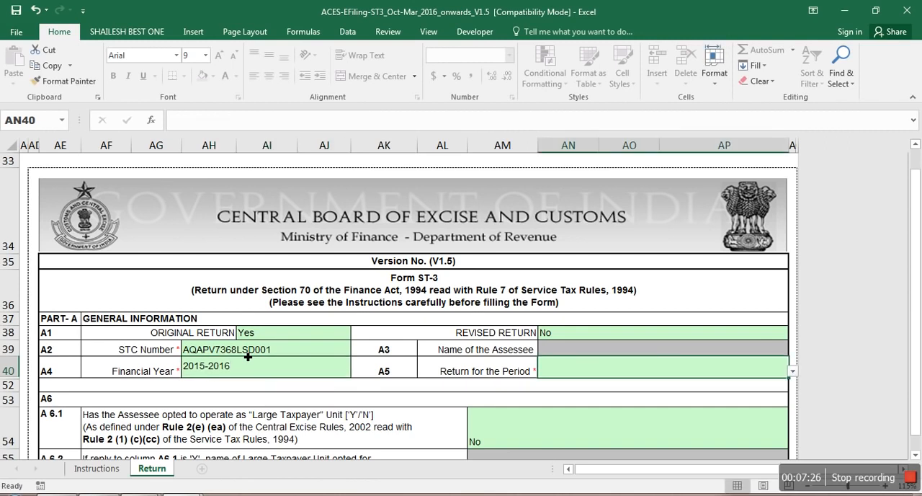
key("alt+Down")
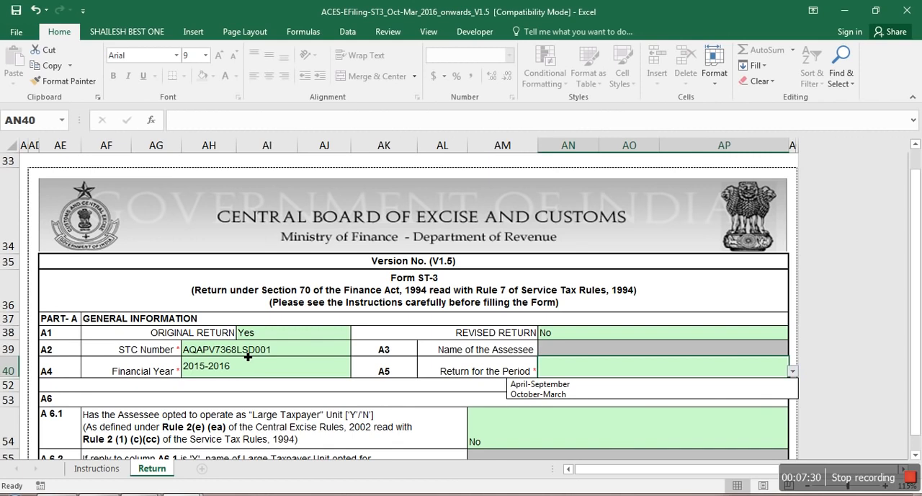
key("Down")
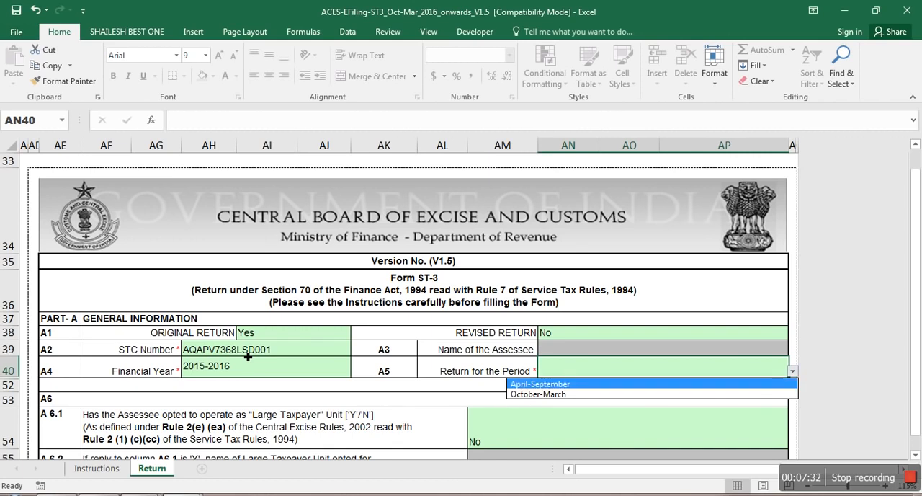
key("Down")
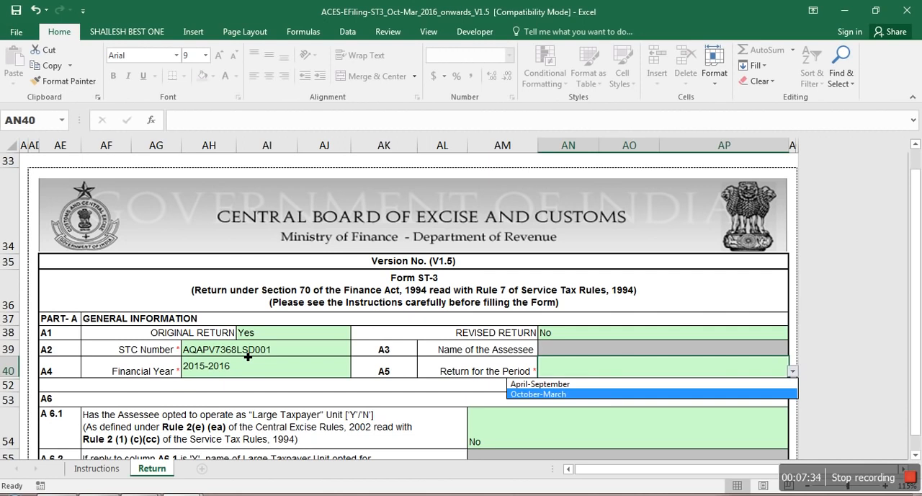
key("Return")
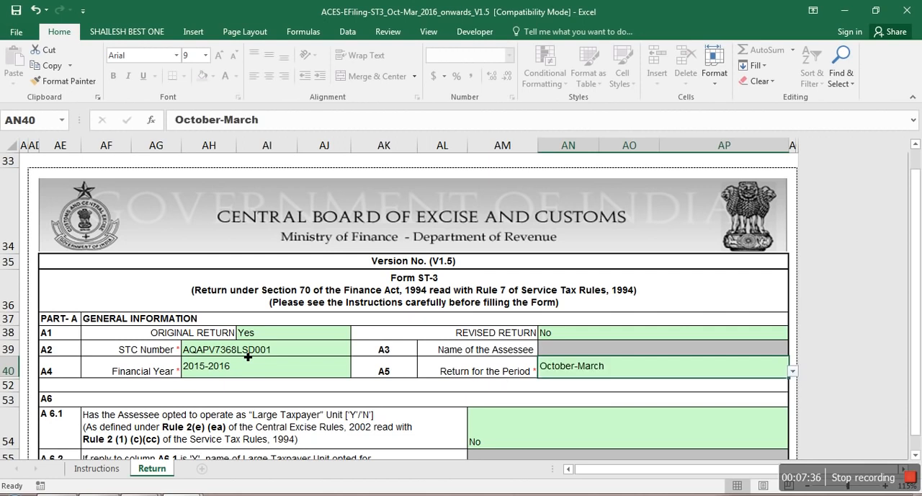
Step: Set the Constitution of the Assessee (A8) to Proprietorship/Individual and accept the selection
key("Down")
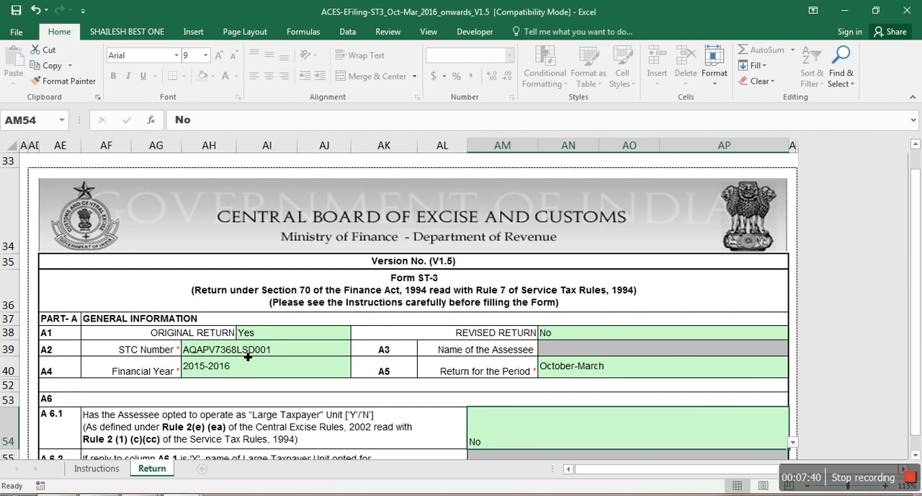
key("Down")
key("Down")
key("Down")
key("Down")
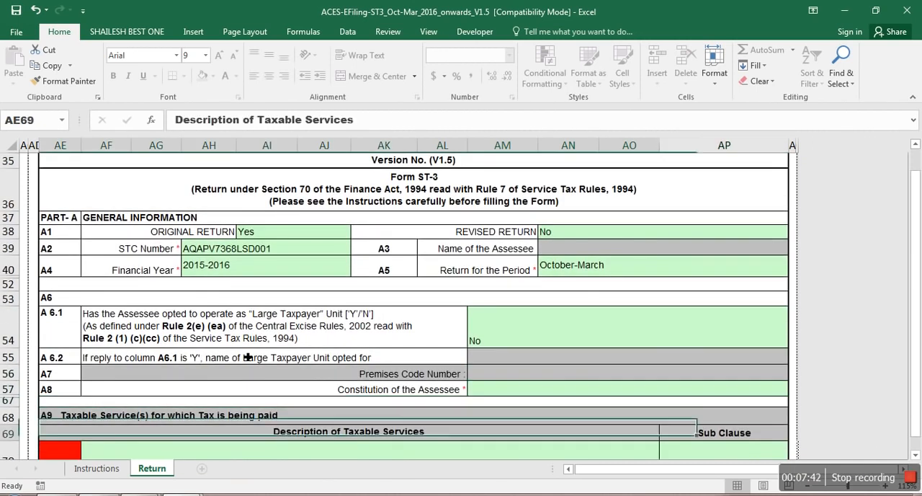
key("Up")
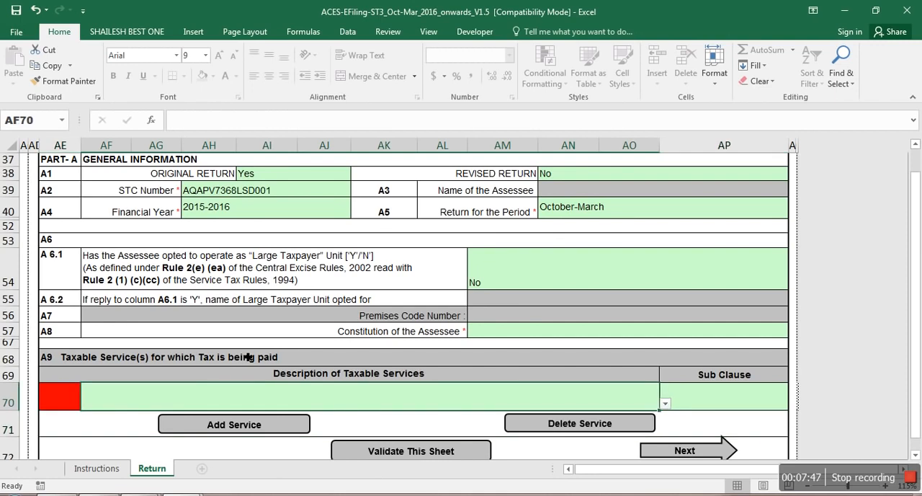
key("Up")
key("Up")
key("Up")
key("Up")
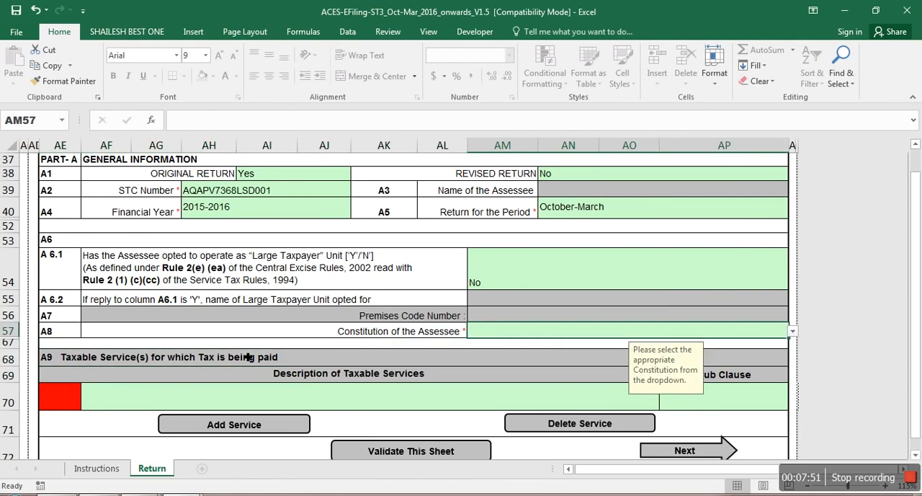
key("alt")
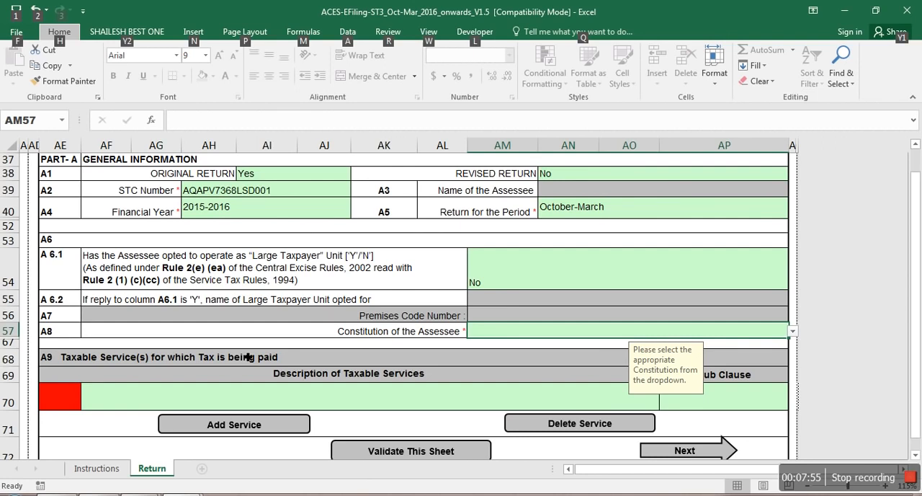
key("alt")
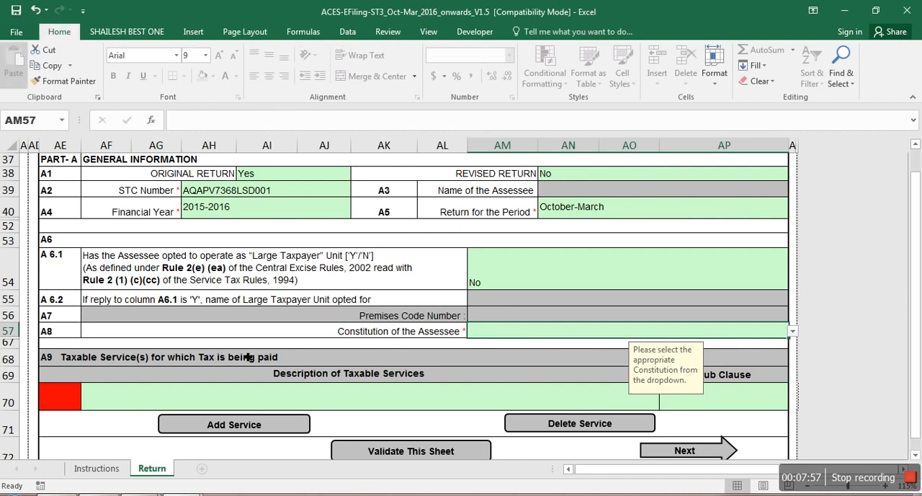
left_click(535, 338)
left_click(535, 333)
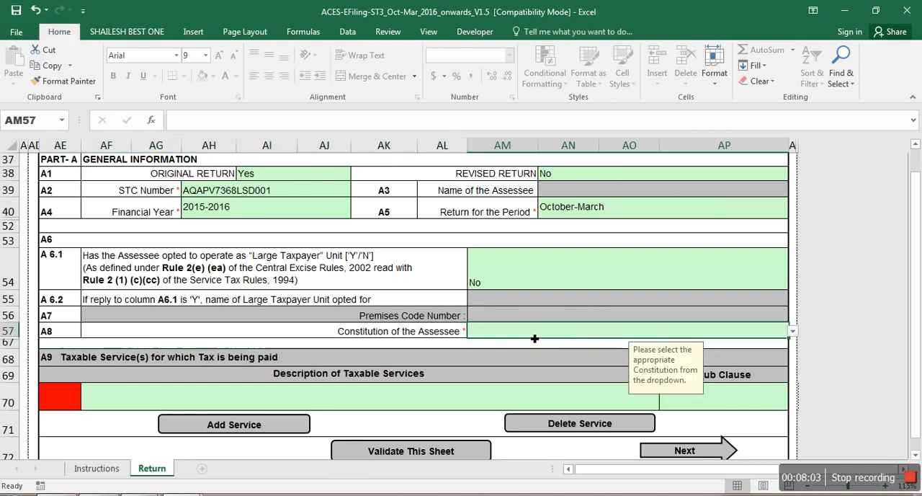
left_click(793, 335)
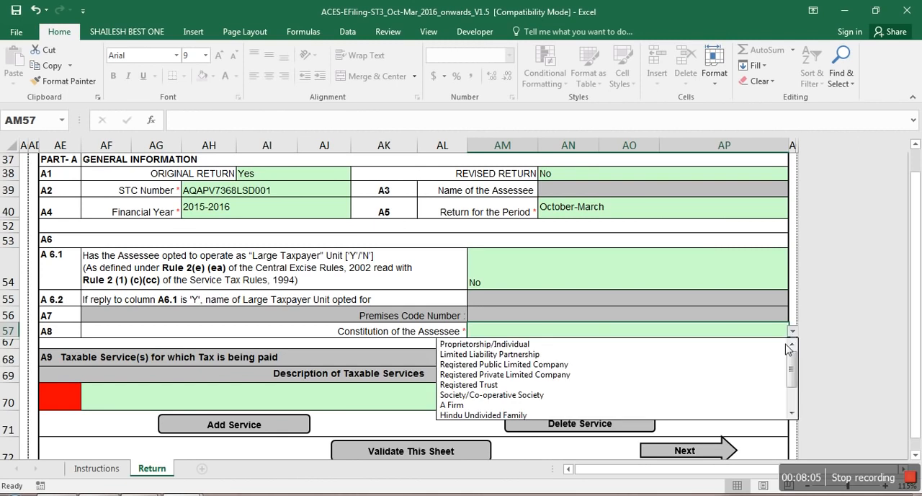
left_click(645, 346)
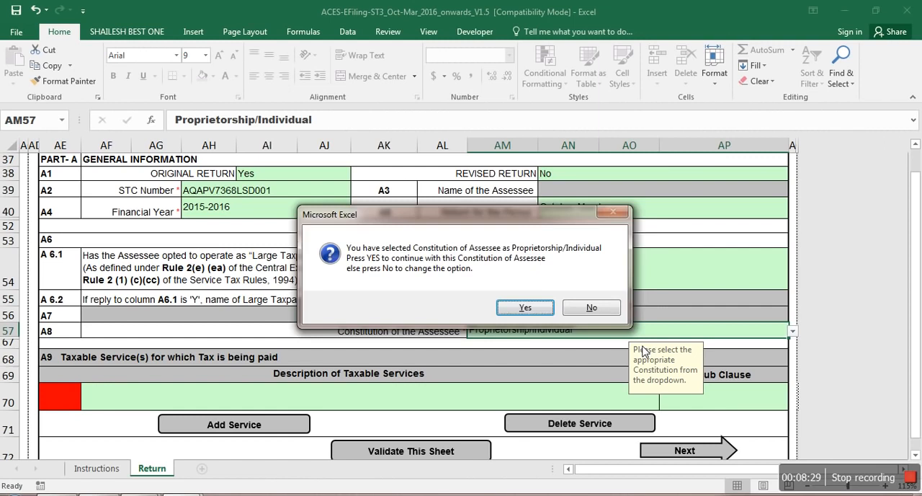
key("Return")
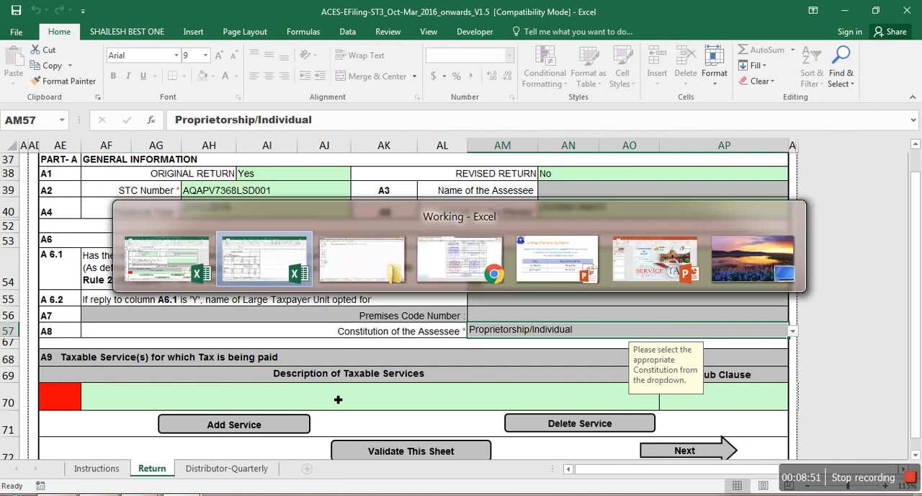
Step: Check the service type in the Working workbook, then select and freeze Renting of immovable property Service as the taxable service in A9
key("alt+Tab")
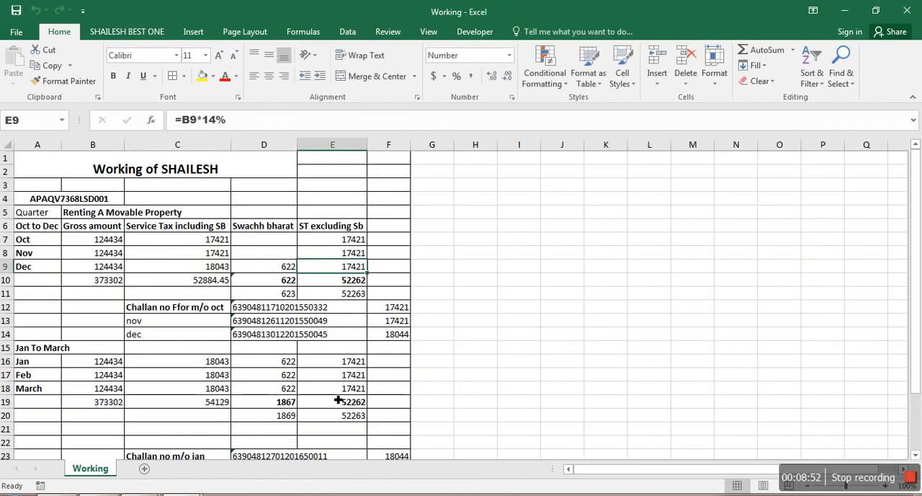
key("alt+Tab")
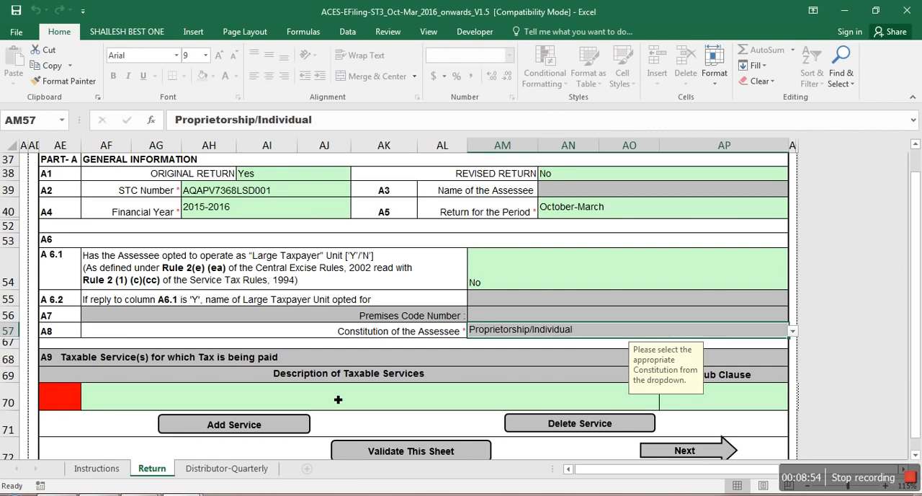
left_click(339, 400)
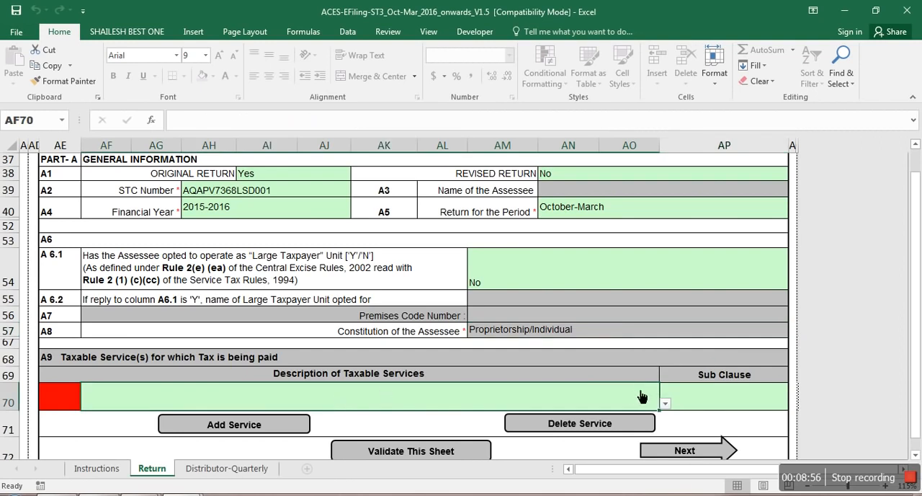
left_click(668, 406)
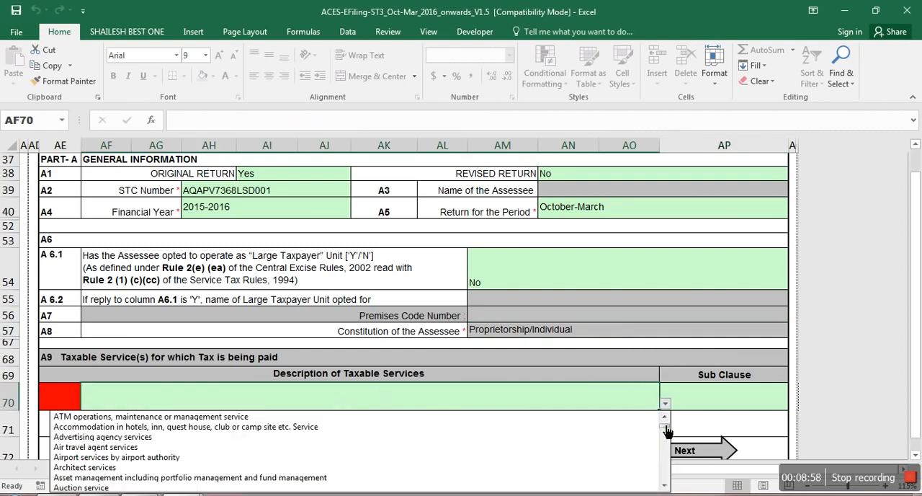
left_click_drag(667, 430, 665, 477)
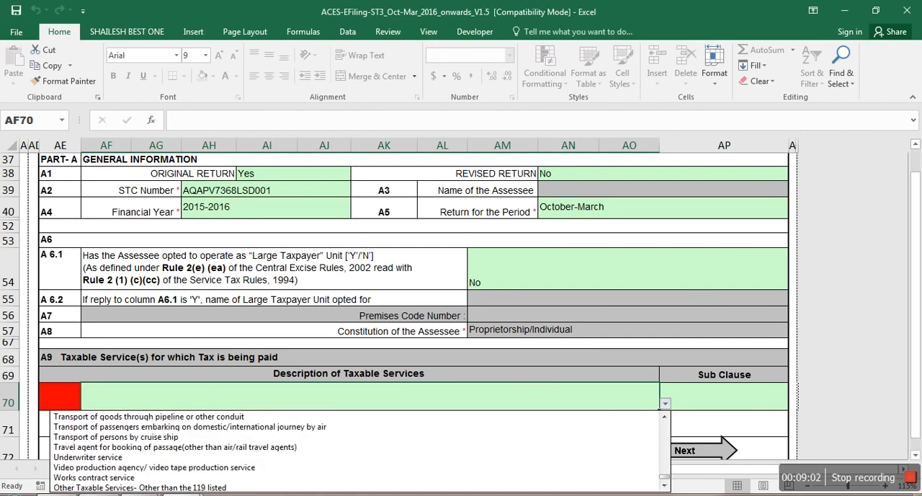
scroll(666, 477, "up", 1)
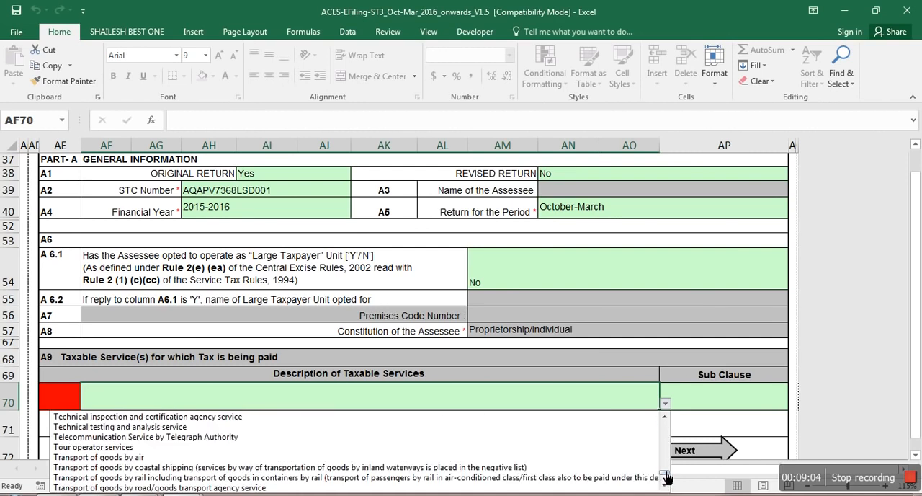
left_click_drag(667, 477, 668, 462)
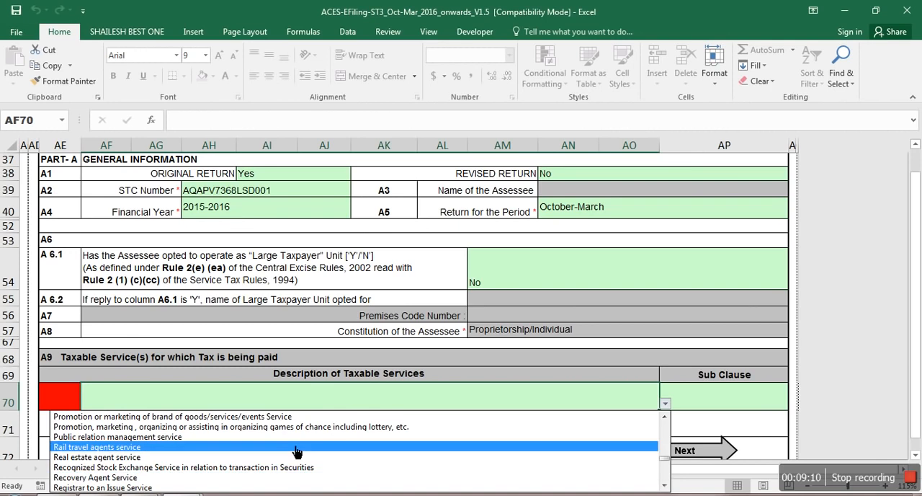
key("Down")
key("Down")
key("Down")
key("Down")
key("Down")
key("Down")
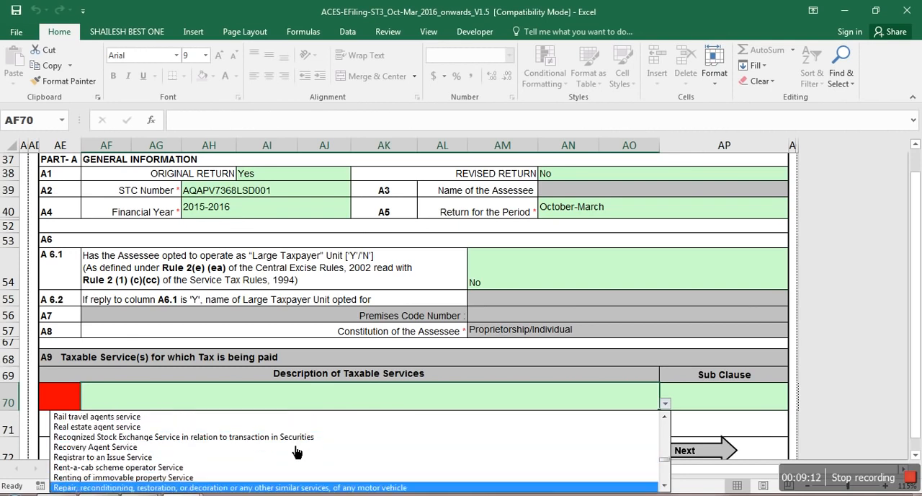
key("Up")
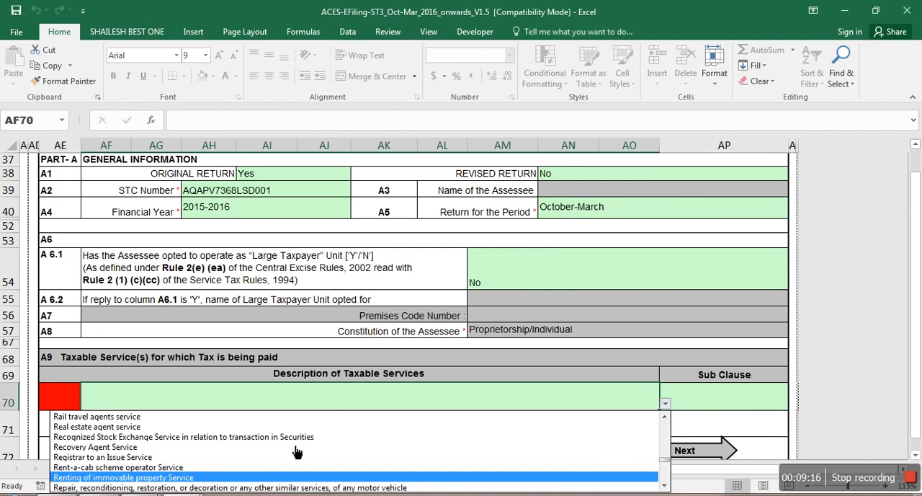
key("Return")
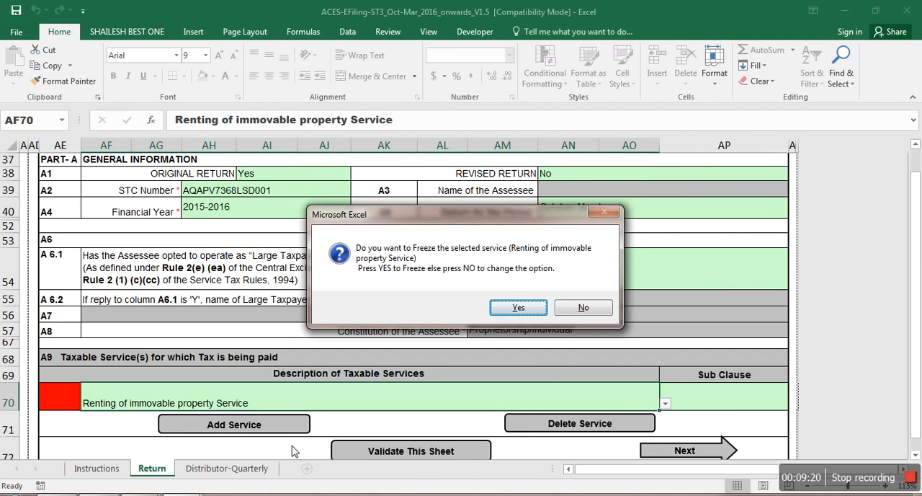
key("Return")
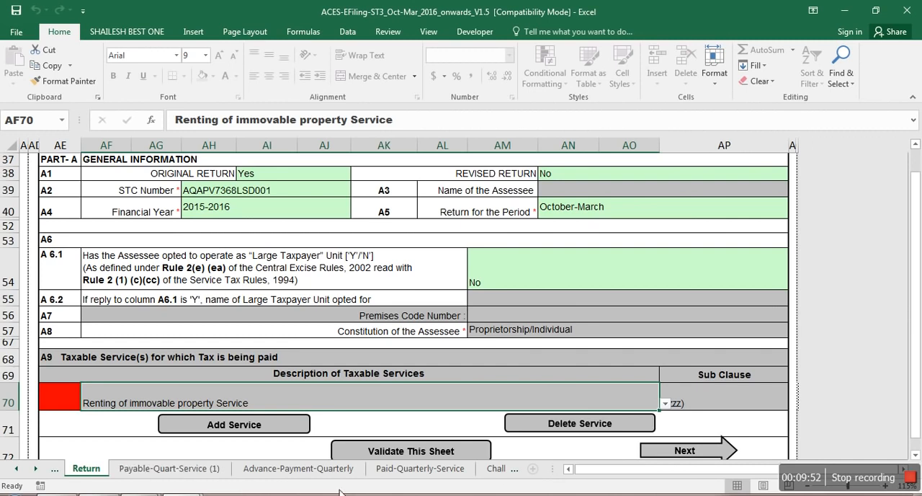
Step: Proceed to the Payable-Quart-Service (1) sheet and review the exemption, abatement and provisional assessment answers in A11 to A13
left_click(670, 453)
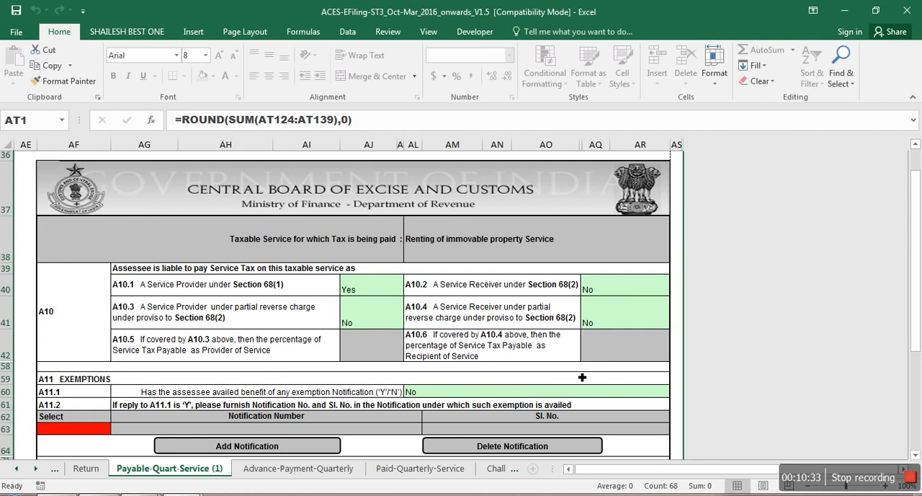
left_click(462, 394)
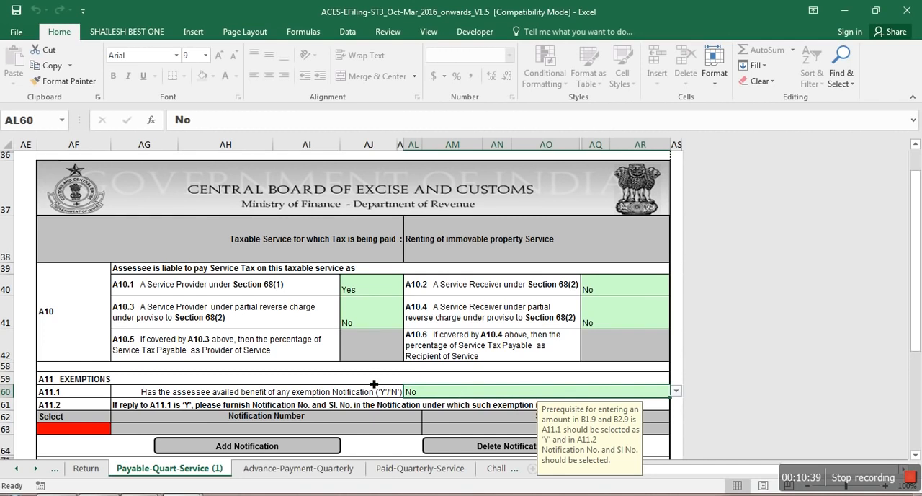
key("Down")
key("Down")
key("Up")
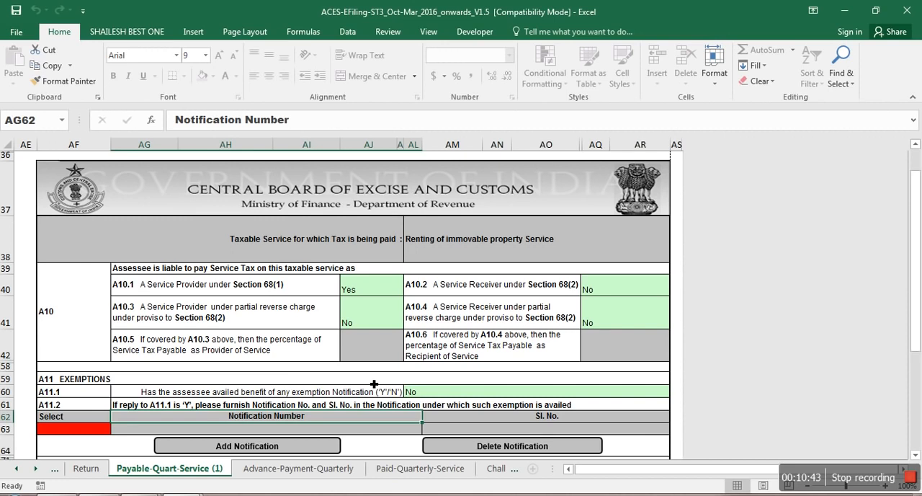
key("Down")
key("Down")
key("Down")
key("Down")
key("Down")
key("Down")
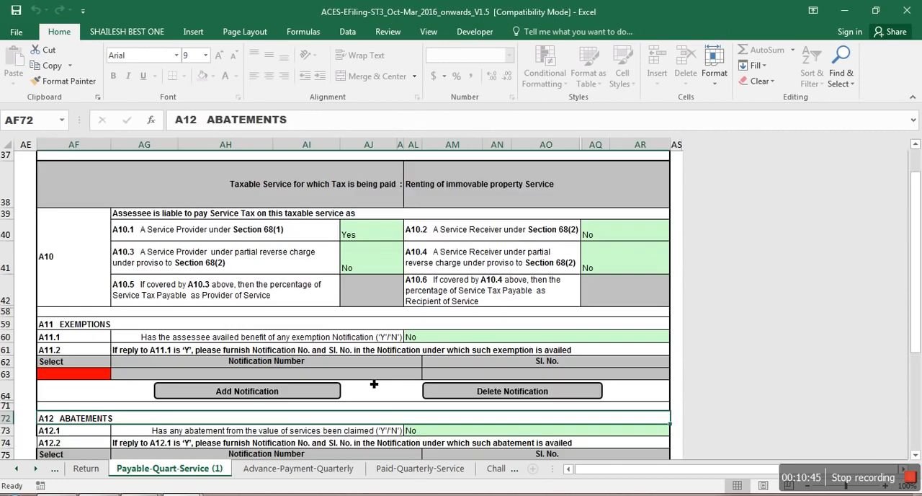
key("Down")
key("Down")
key("Down")
key("Down")
key("Down")
key("Down")
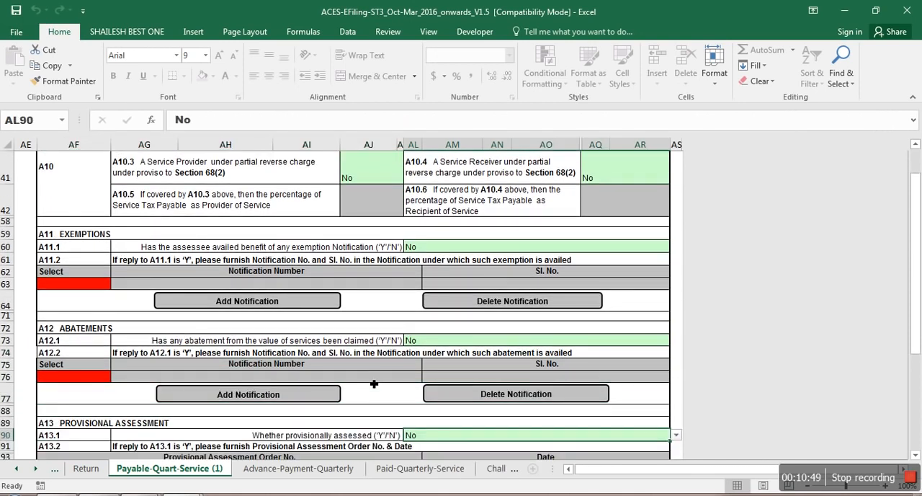
key("Down")
key("Down")
key("Down")
key("Down")
key("Down")
key("Down")
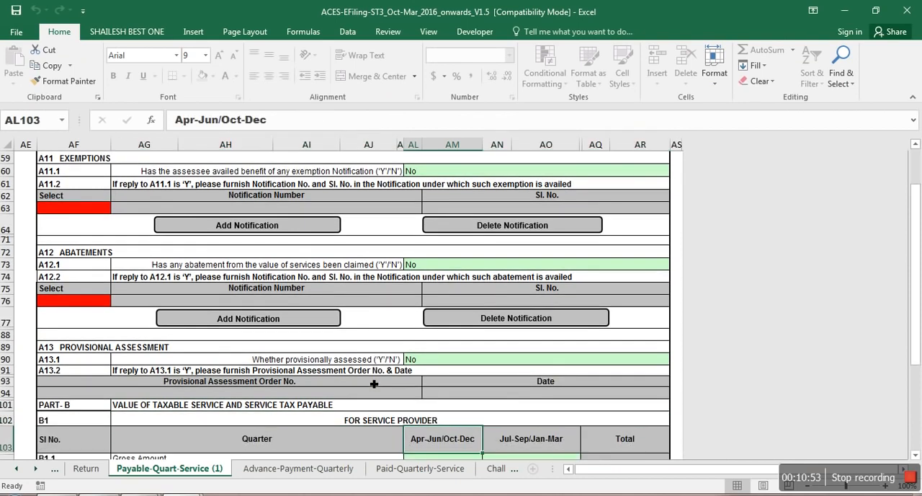
Step: Check the October to December gross amount in the Working workbook and enter 373302 as the B1.1 Gross Amount for Apr-Jun/Oct-Dec
key("Down")
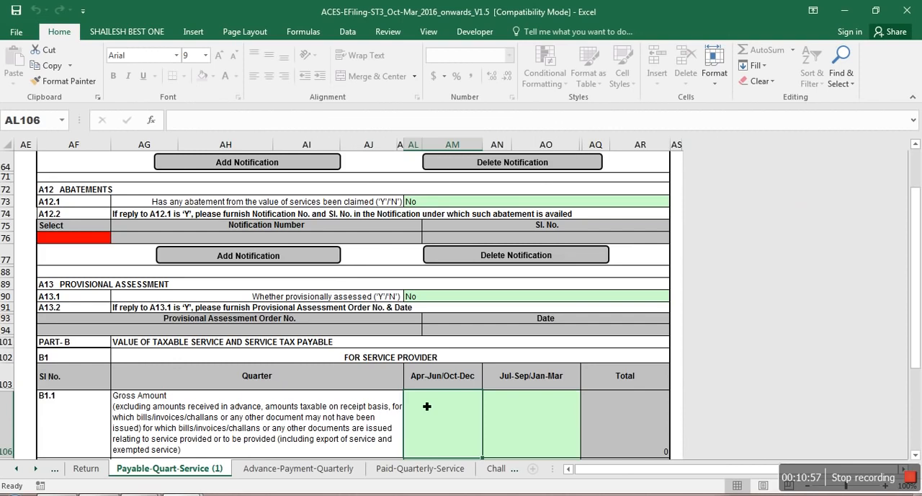
key("alt+Tab")
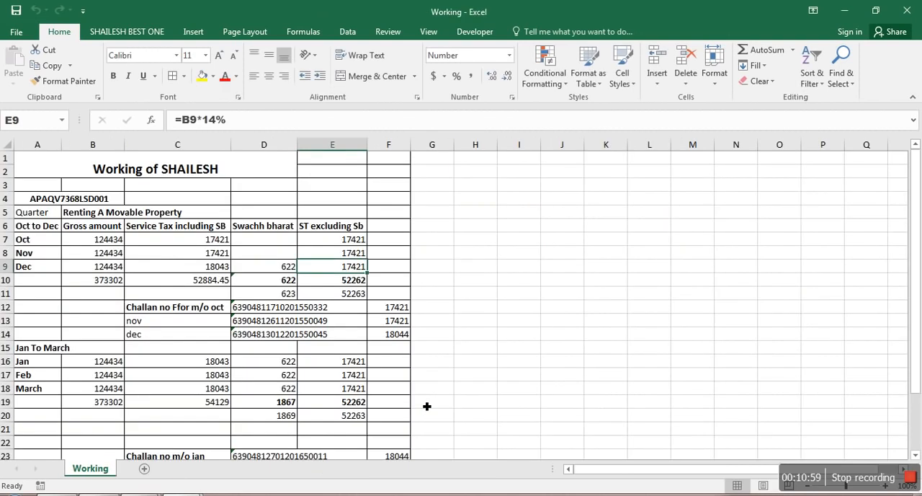
key("alt+Tab")
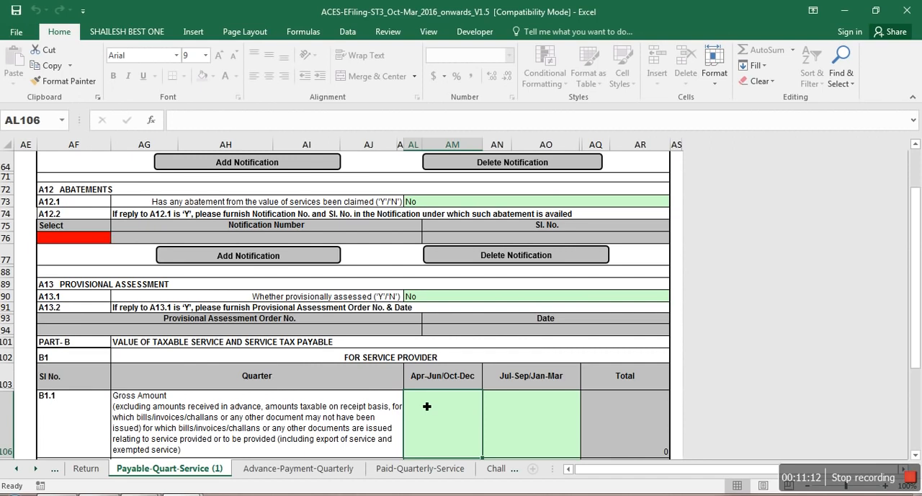
key("alt+Tab")
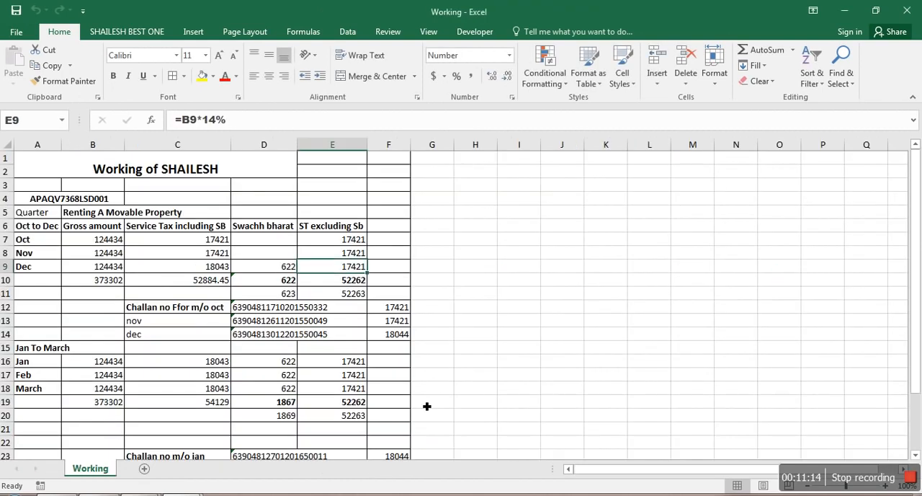
key("alt")
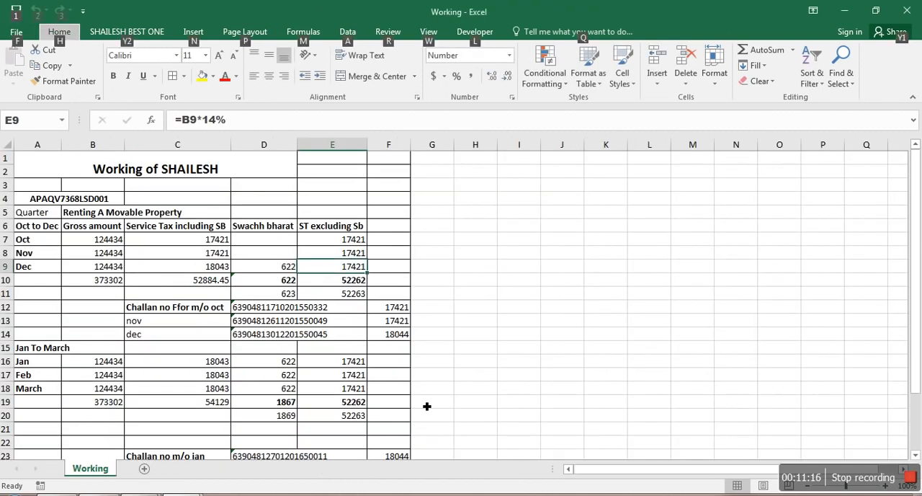
key("alt+Tab")
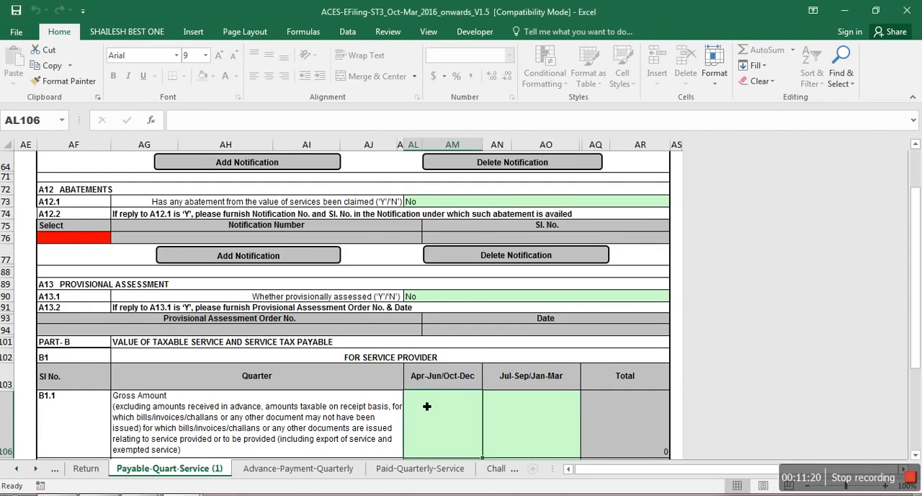
key("alt+Tab")
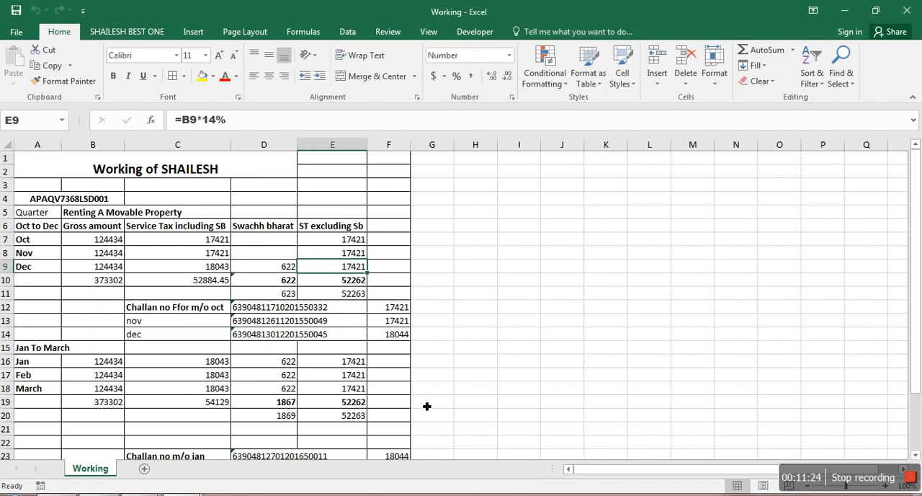
key("alt+Tab")
key("alt+Tab")
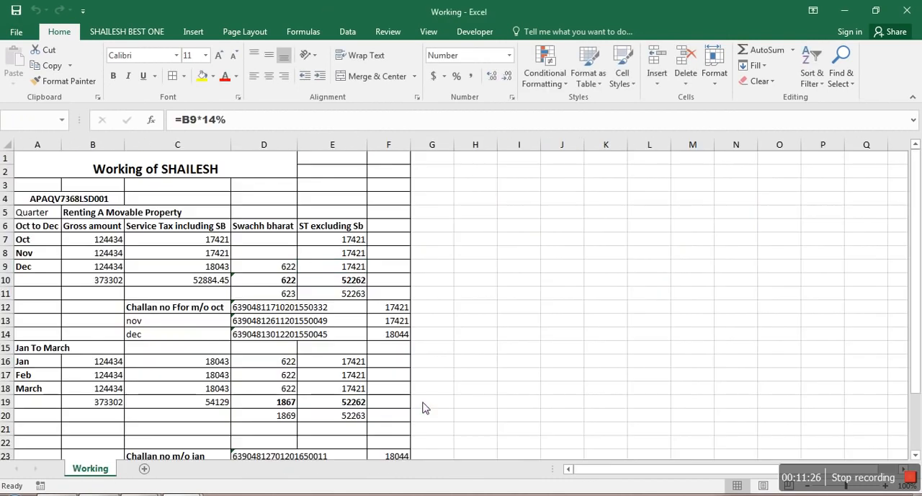
key("alt+Tab")
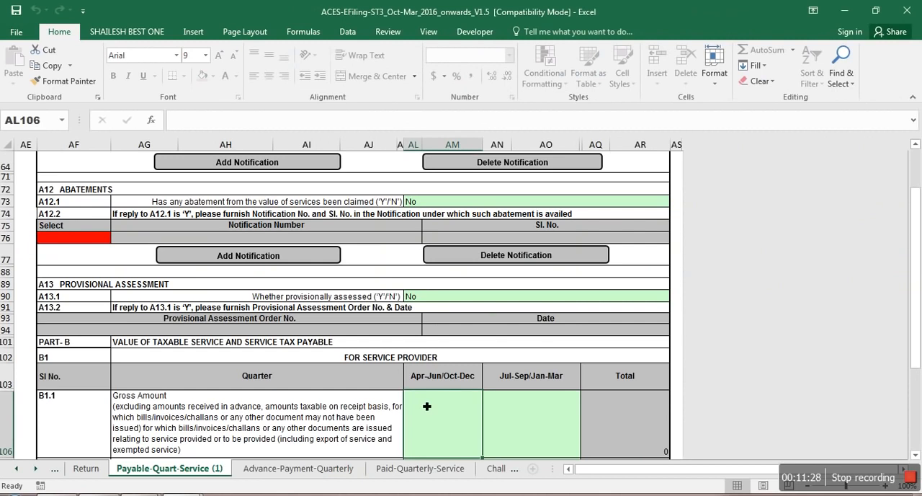
type("373")
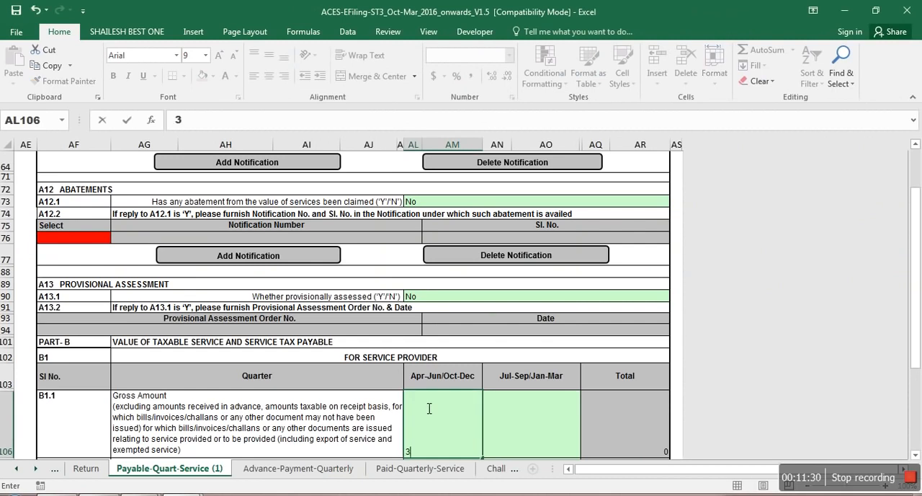
key("alt+Tab")
key("alt+Tab")
key("alt+Tab")
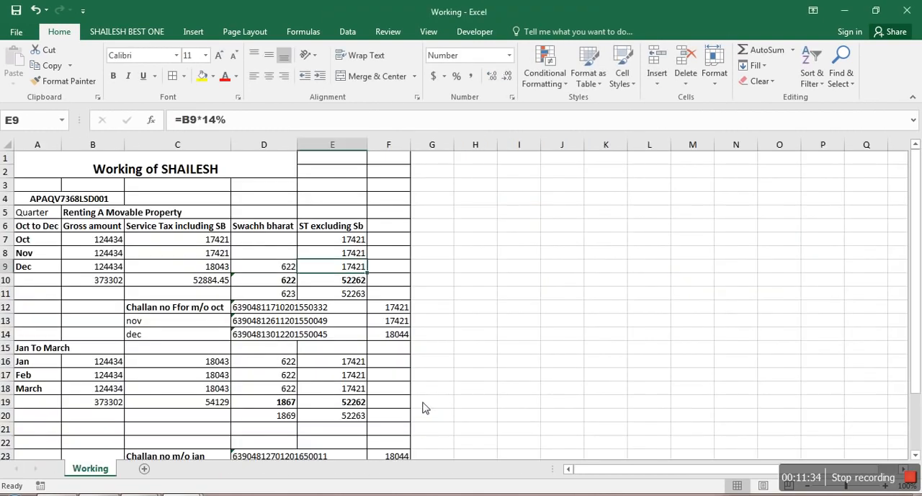
Step: Check the January to March gross amount in the Working workbook and enter 373302 in B1.1 for Jul-Sep/Jan-Mar
key("alt+Tab")
type("373302")
key("Tab")
key("alt+Tab")
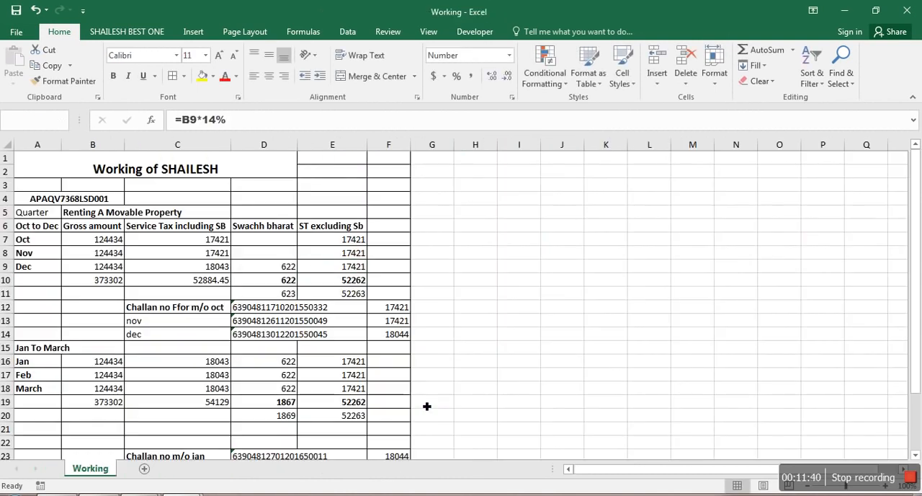
key("alt+Tab")
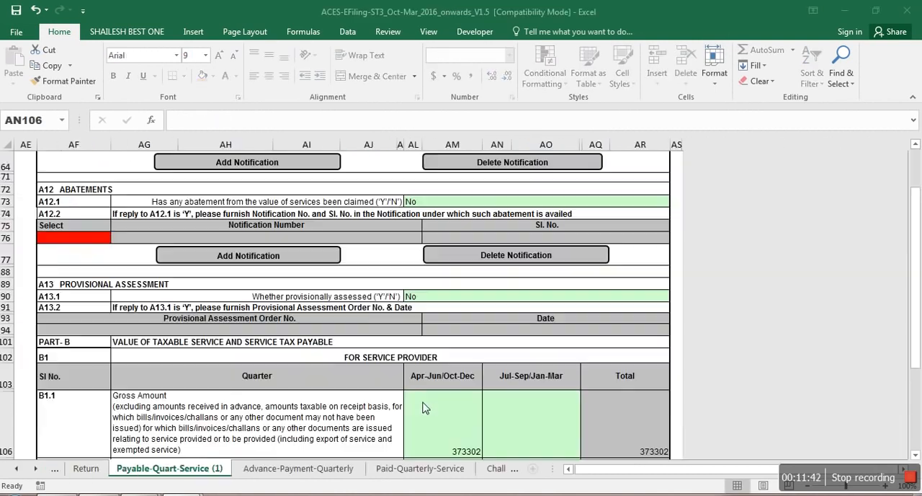
type("373302")
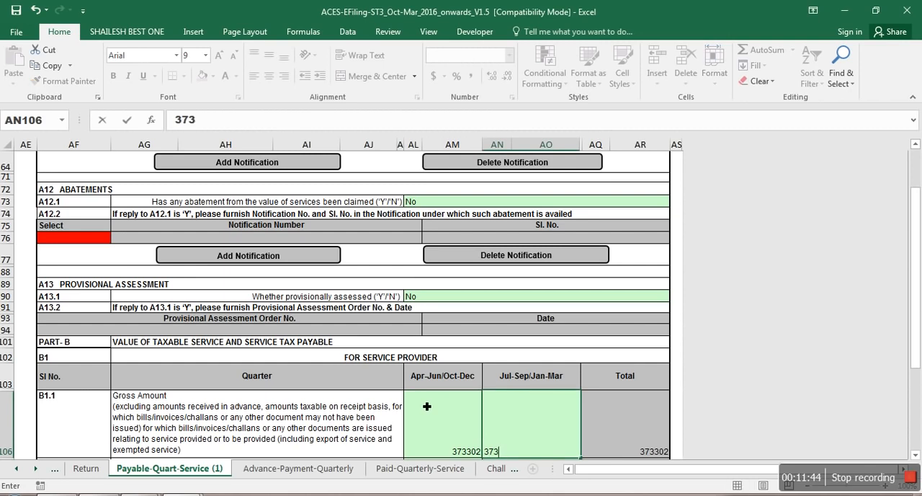
key("Right")
Step: Review rows B1.2 to B1.14, including the deductions and net taxable value, down to the B1.15 rate-wise break-up
key("Left")
key("Down")
key("Down")
key("Down")
key("Down")
key("Left")
key("Down")
key("Down")
key("Down")
key("Down")
key("Down")
key("Down")
key("Down")
key("Down")
key("Down")
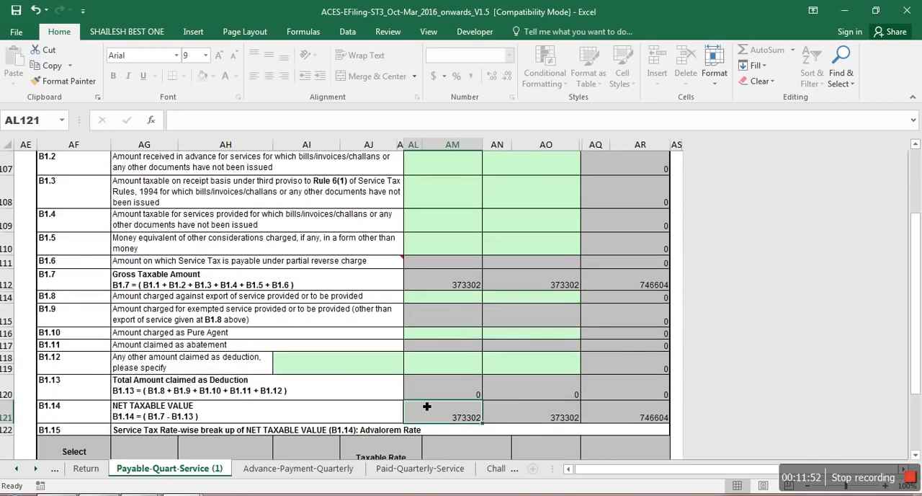
key("Down")
key("Down")
key("Down")
key("Down")
key("Down")
key("Up")
key("Up")
key("Up")
key("Up")
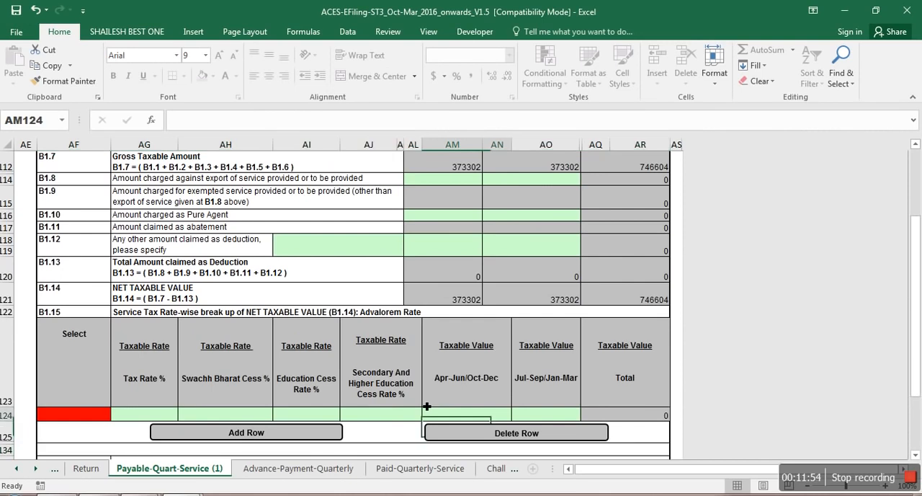
key("Up")
key("Up")
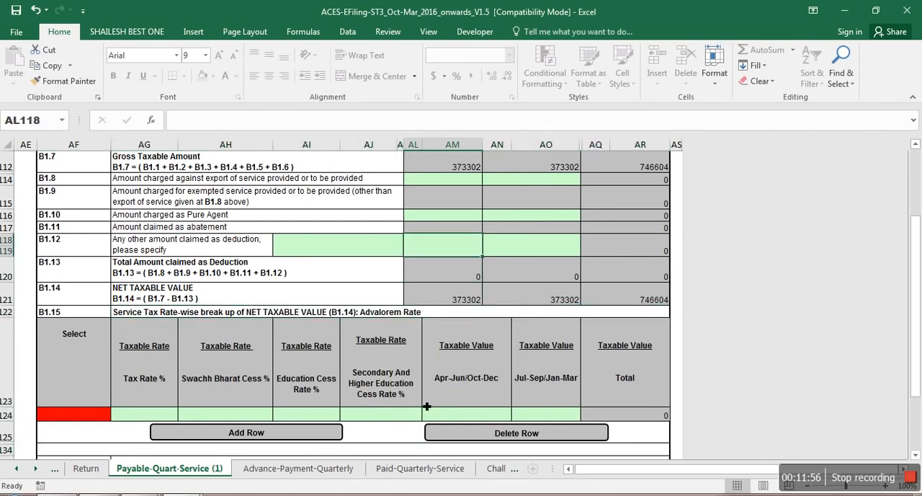
key("Down")
key("Down")
key("Down")
key("Down")
key("Down")
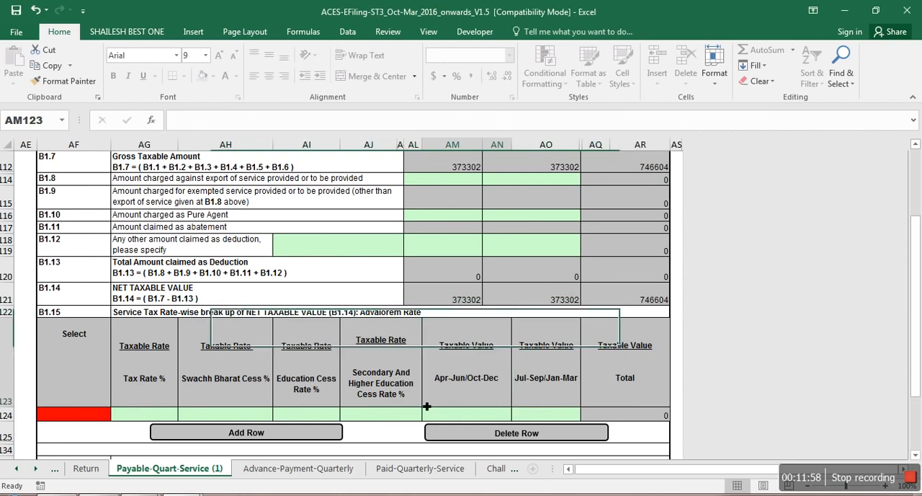
key("Up")
key("Up")
key("Up")
key("Up")
key("Down")
key("Down")
key("Down")
key("Down")
key("Up")
Step: Set the Tax Rate % in the first row of the B1.15 break-up to 14
key("Left")
key("Left")
key("Left")
key("Left")
key("Left")
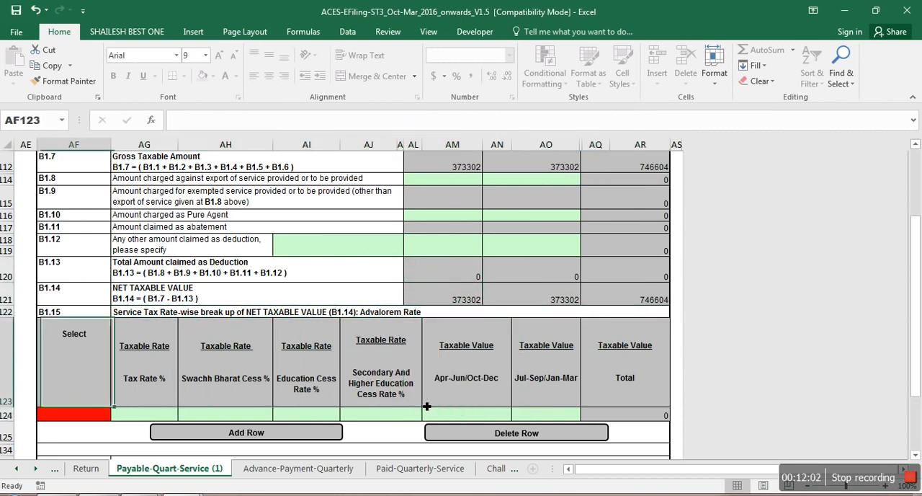
key("Down")
key("Right")
type("14")
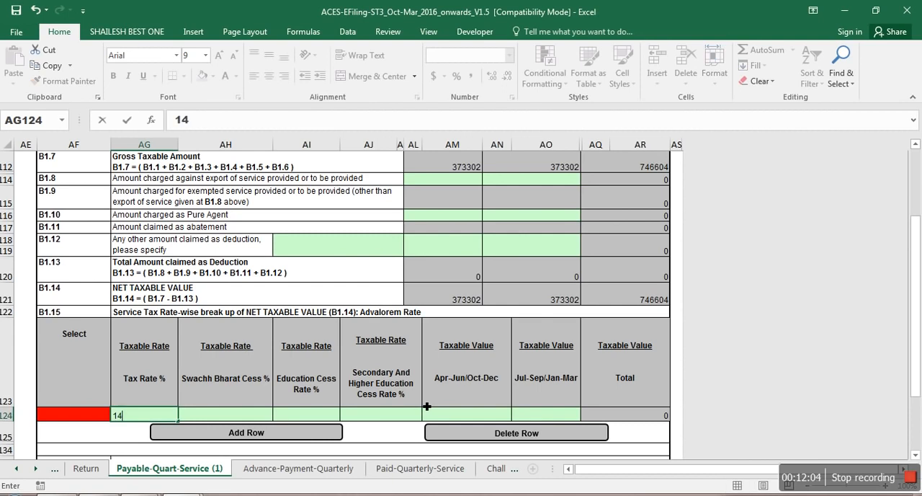
key("Tab")
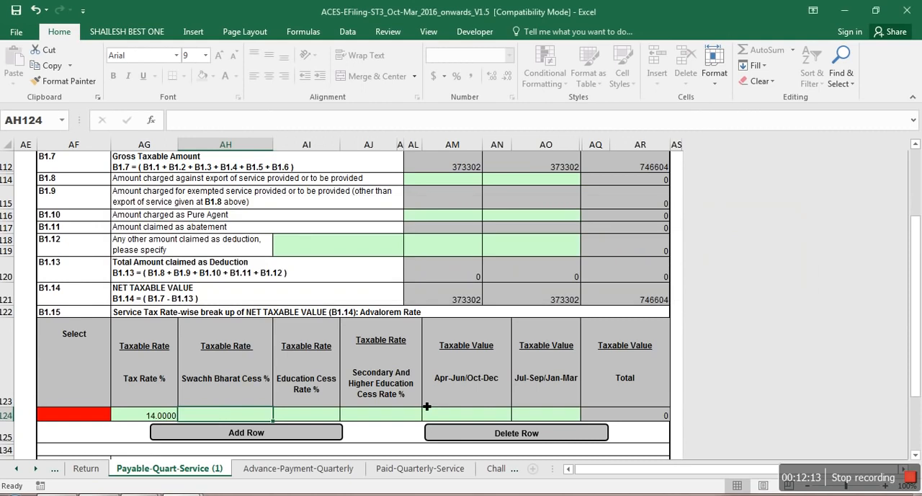
Step: Check the October and November service tax in the Working workbook, then set the Swachh Bharat Cess % in the B1.15 row to 0
key("alt+Tab")
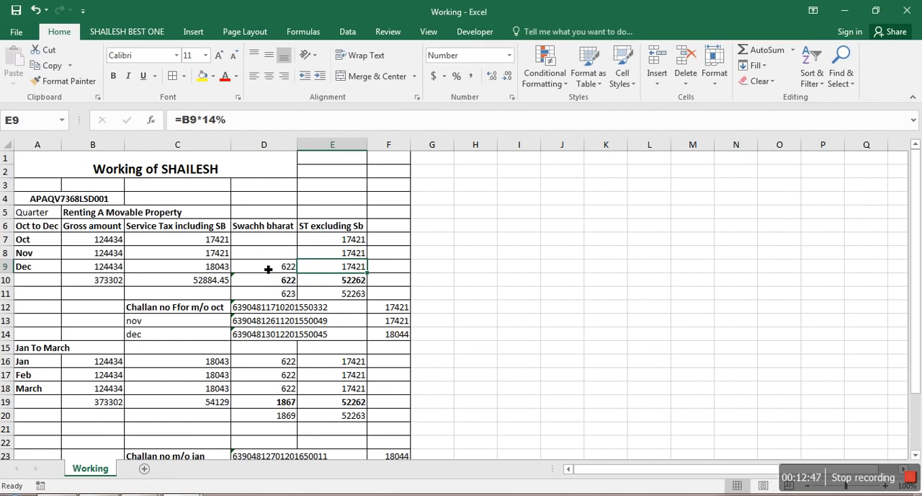
left_click(218, 243)
left_click_drag(219, 247, 218, 257)
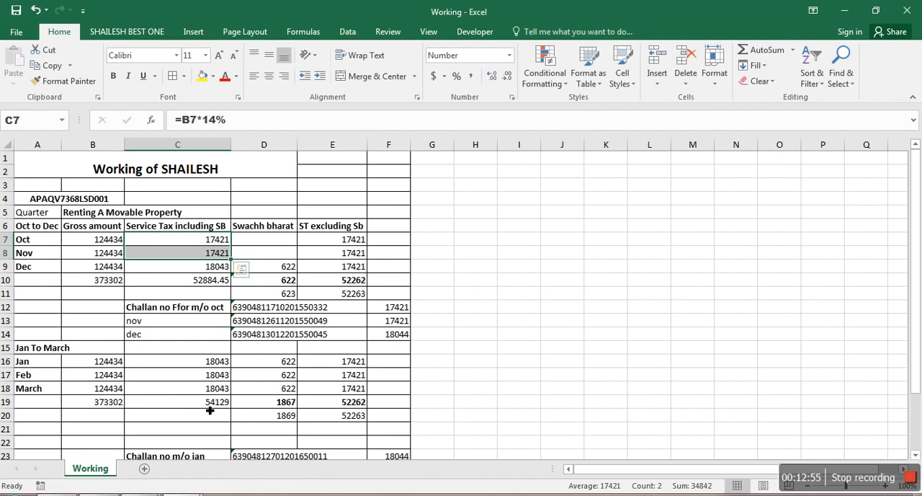
key("alt+Tab")
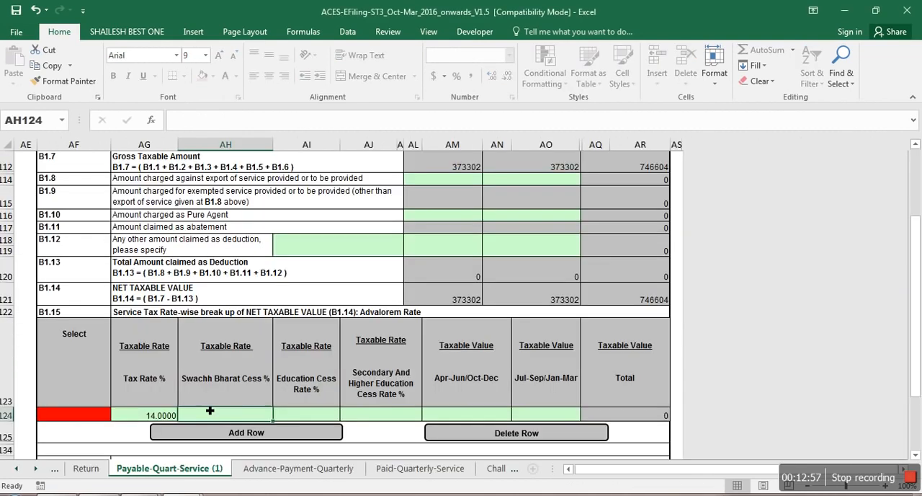
type("0")
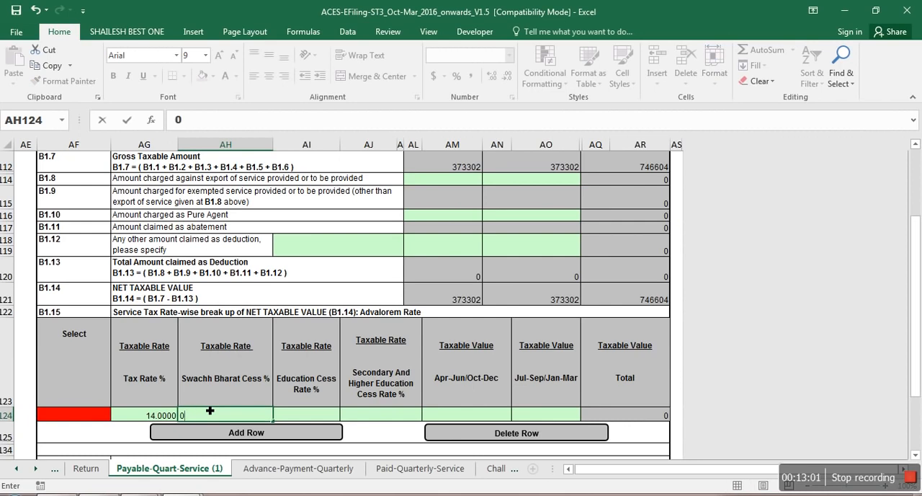
key("Tab")
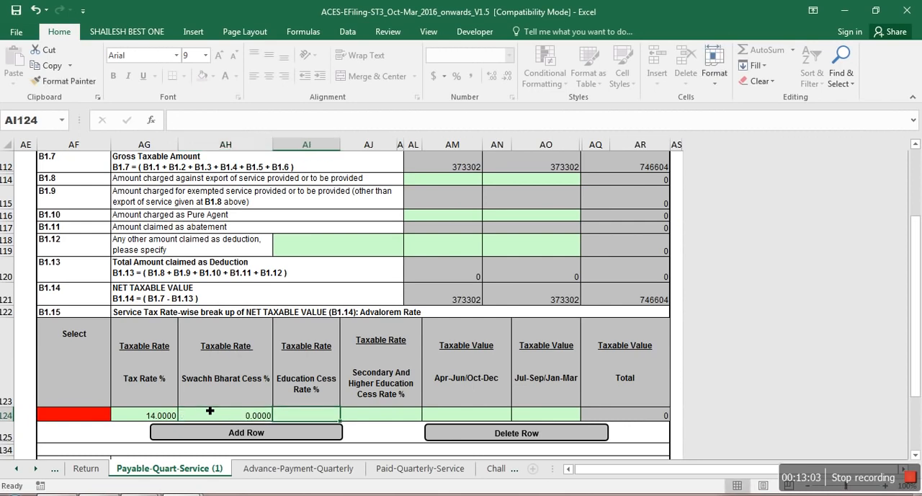
Step: Set the Education Cess Rate and the Secondary and Higher Education Cess Rate in the B1.15 row to 0
type("0")
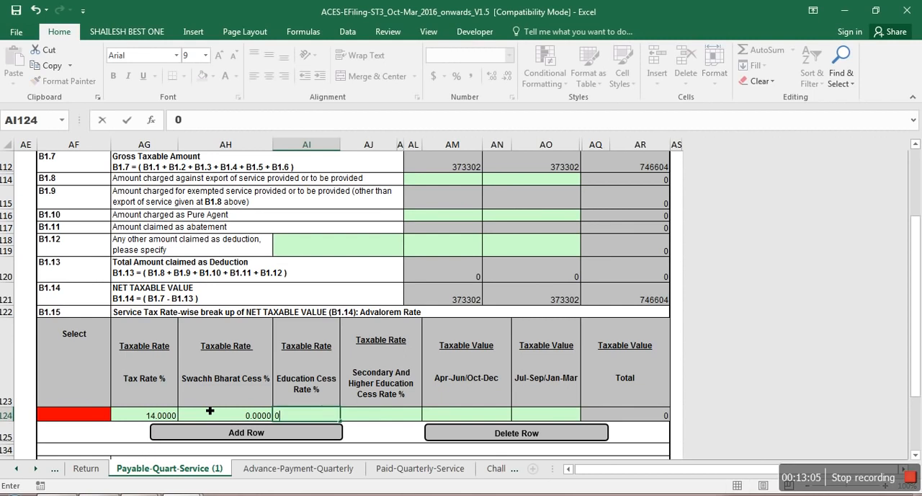
key("Tab")
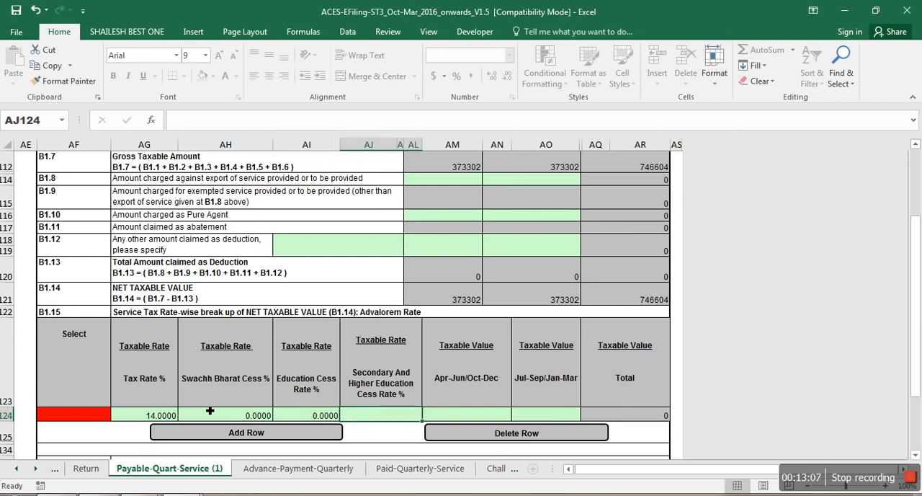
type("00")
key("Tab")
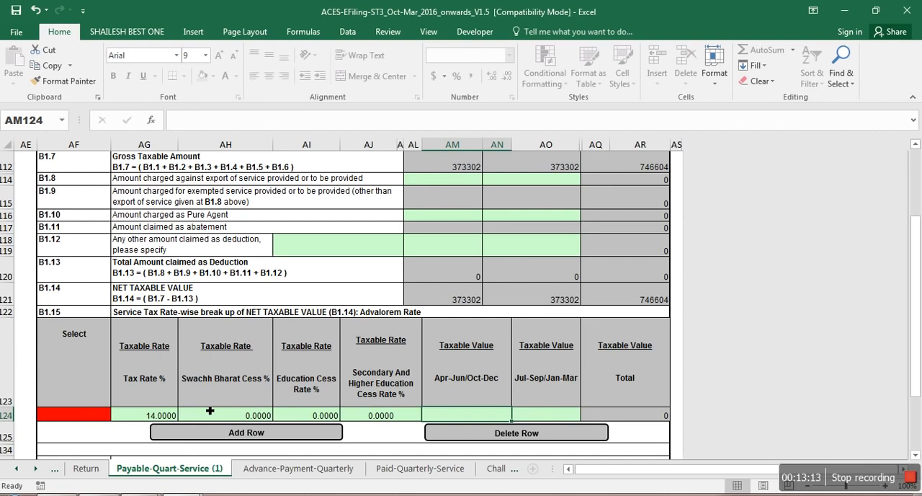
Step: Total the October and November gross amounts in the Working workbook and enter 248868 as the Oct-Dec taxable value in the first B1.15 row
key("alt+Tab")
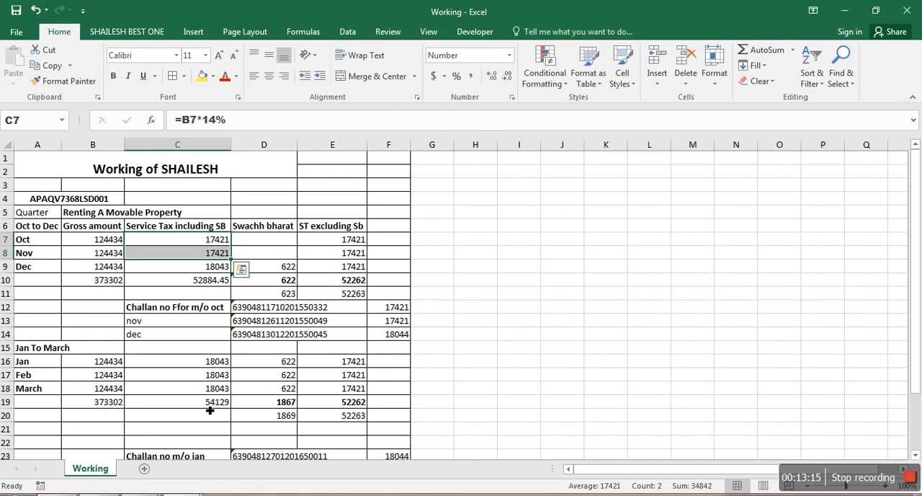
left_click(107, 243)
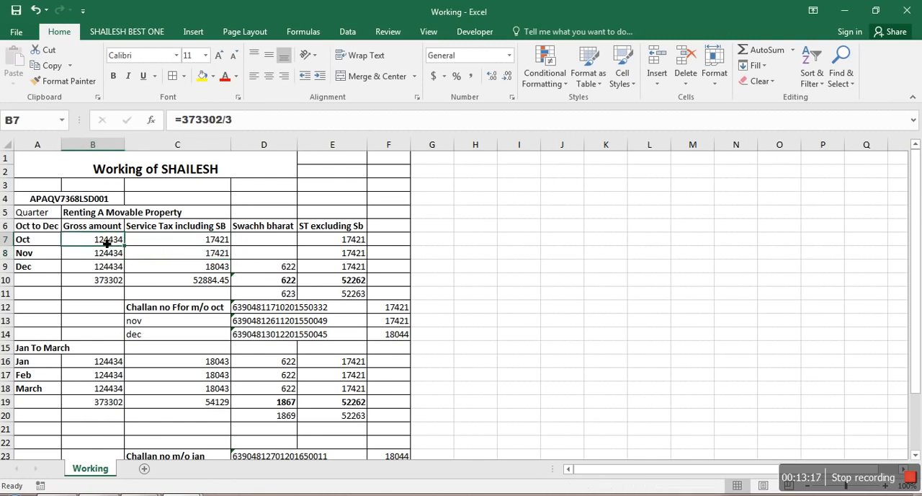
left_click_drag(107, 244, 107, 254)
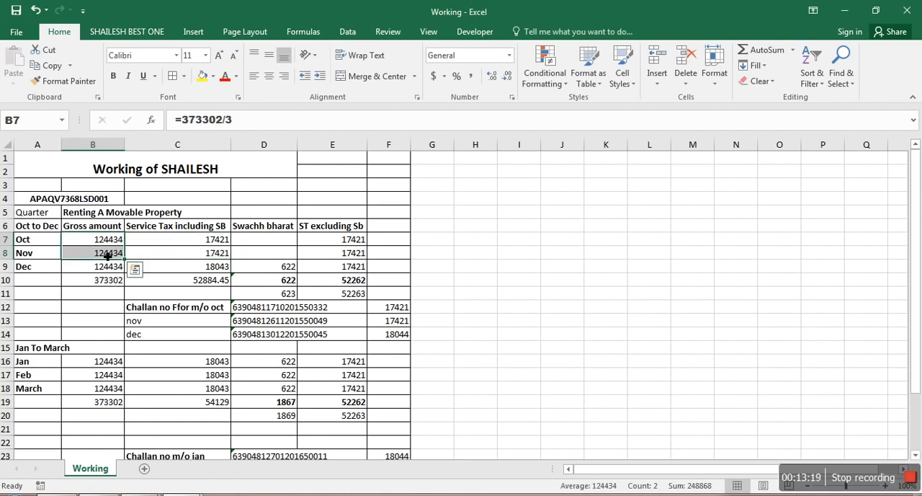
key("alt+Tab")
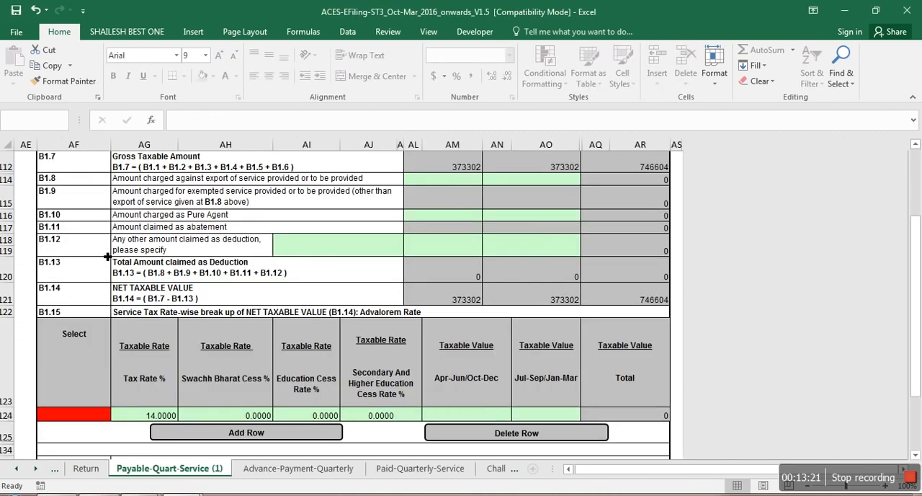
type("24")
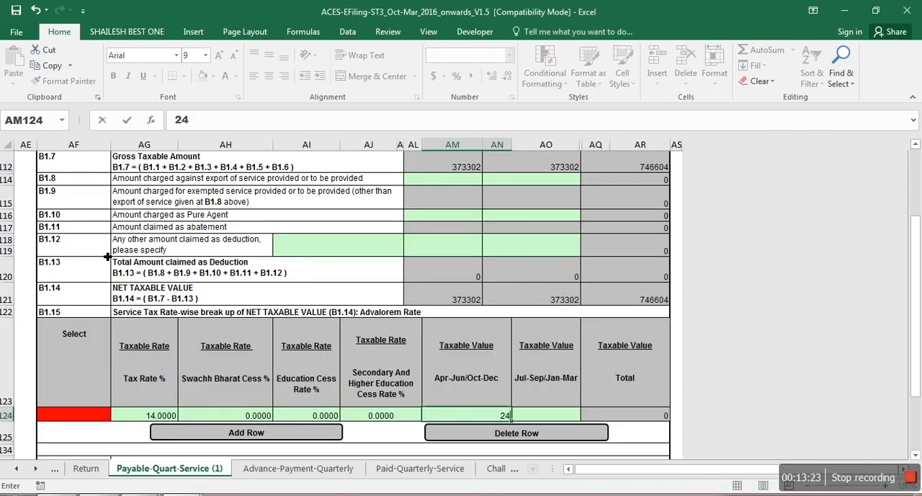
type("8868")
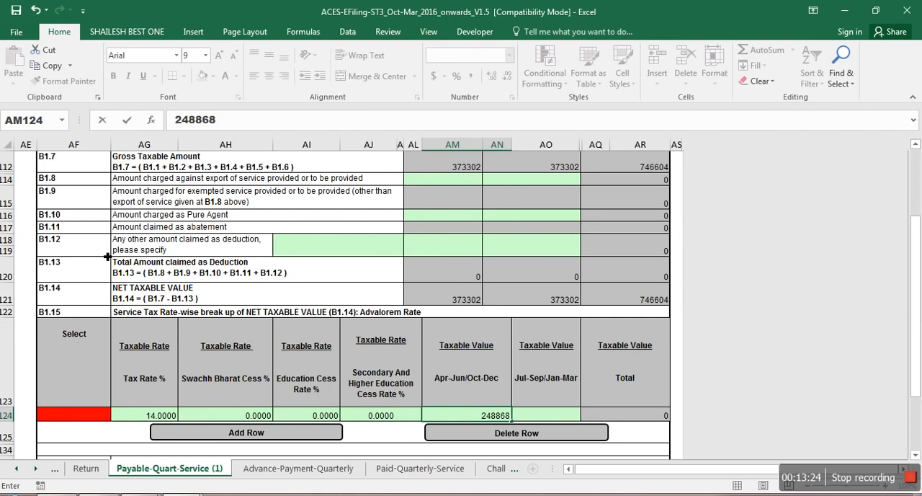
key("Tab")
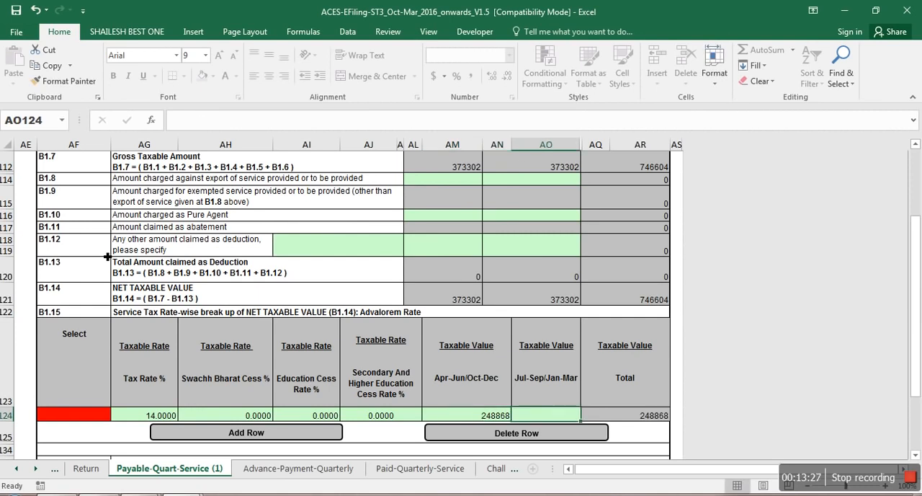
Step: Add a second row to the B1.15 break-up with Tax Rate % 14 and Swachh Bharat Cess % 0.5
left_click(191, 436)
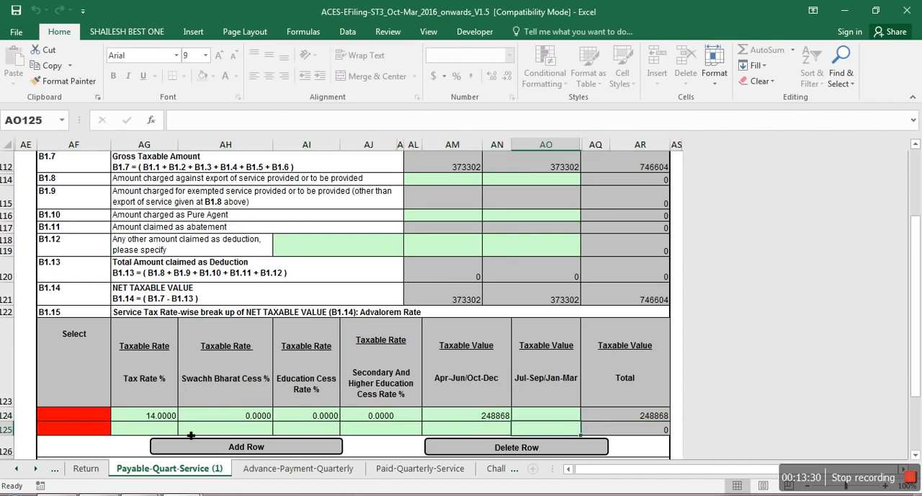
key("Left")
key("Left")
key("Left")
key("Left")
key("Left")
type("14")
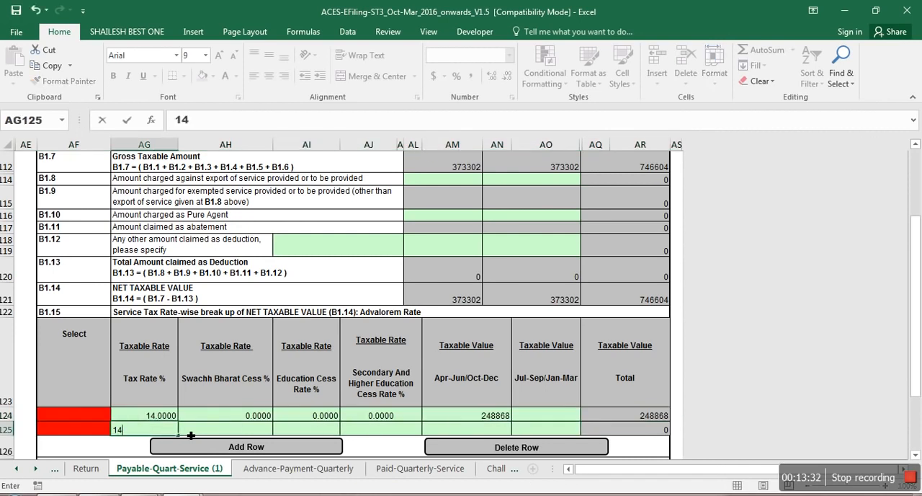
key("Tab")
type(".")
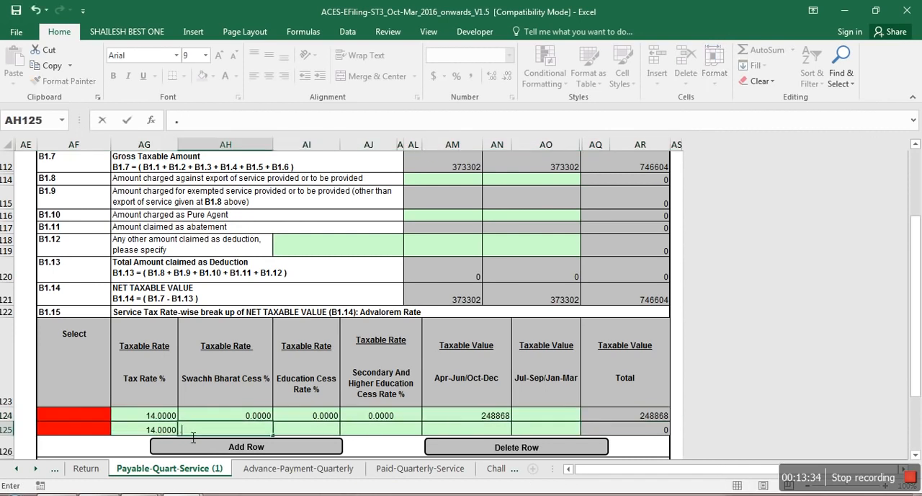
type("5")
key("Tab")
Step: Set the Education Cess Rate and the Secondary and Higher Education Cess Rate in the second B1.15 row to 0
type("0")
key("Tab")
type("0")
key("Tab")
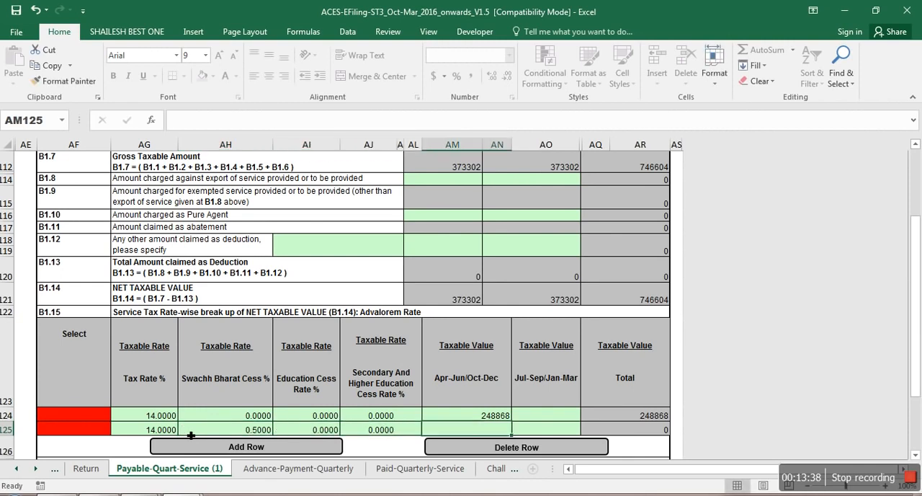
Step: Check the gross amounts in the Working workbook and enter December's 124434 as the Oct-Dec taxable value in the second B1.15 row
key("alt+Tab")
key("alt+Tab")
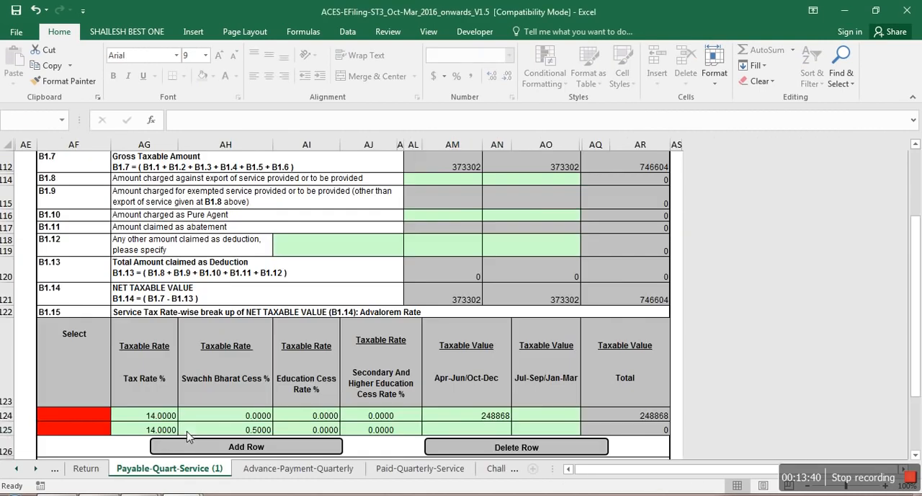
key("alt+Tab")
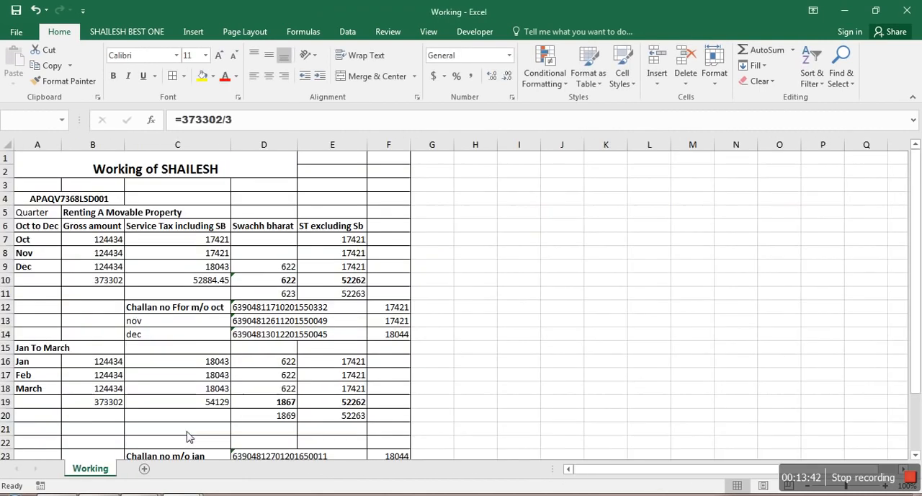
key("alt+Tab")
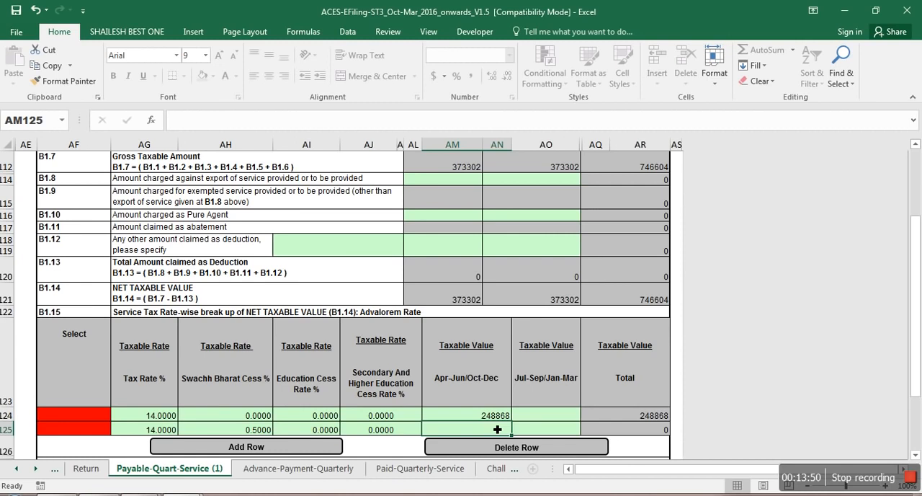
key("alt+Tab")
key("shift+Down")
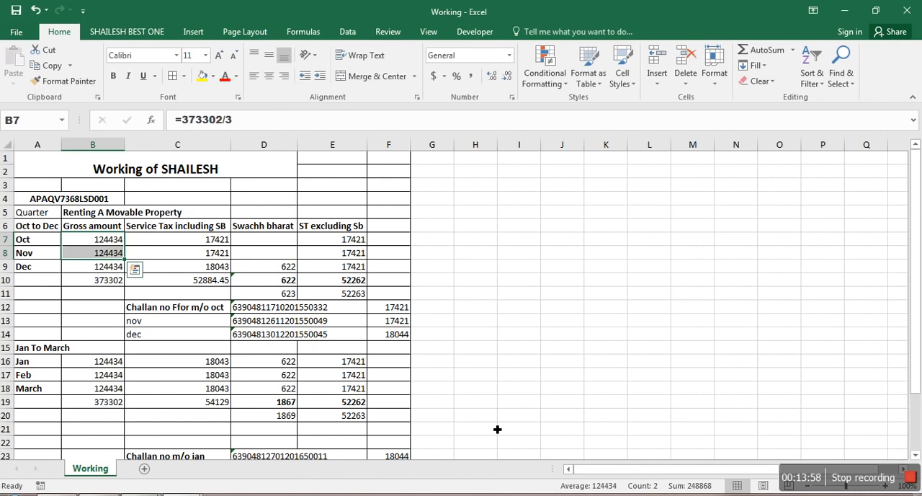
key("alt+Tab")
type("1")
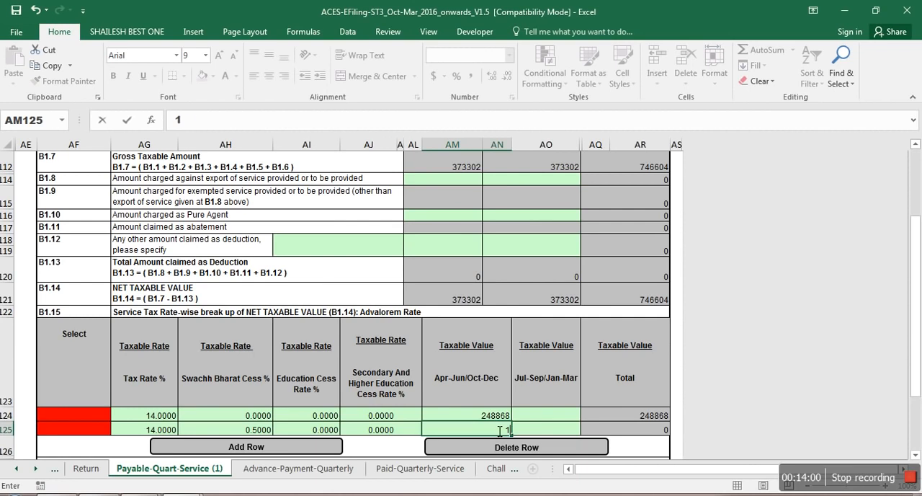
type("24434")
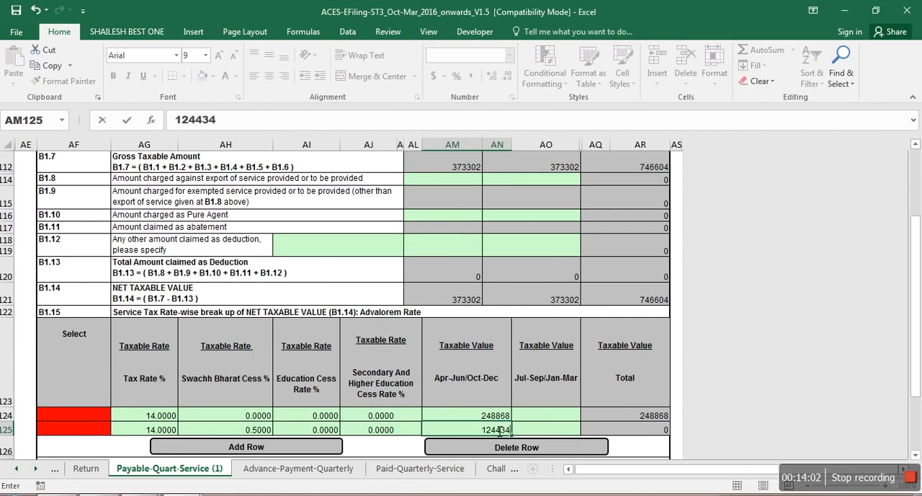
key("Tab")
Step: Check the January to March gross total in Working and enter 373302 as the Jan-Mar taxable value in the second B1.15 row
key("alt+Tab")
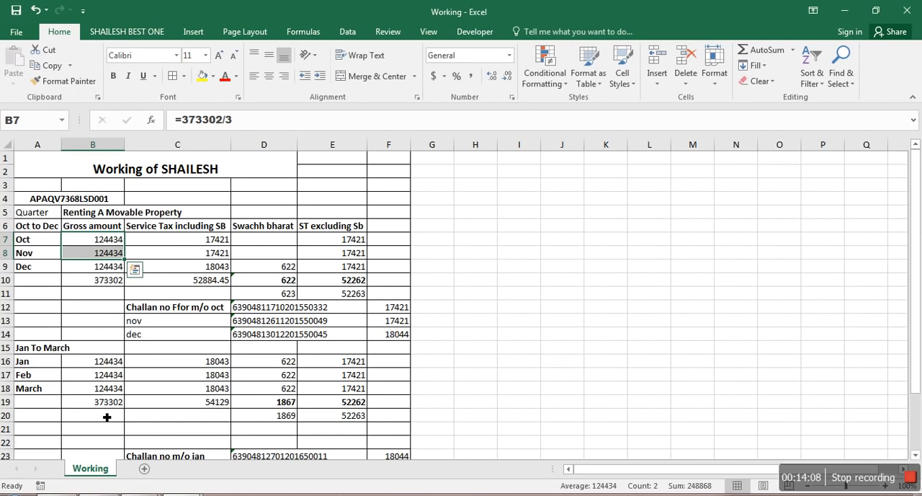
key("alt+Tab")
type("373302")
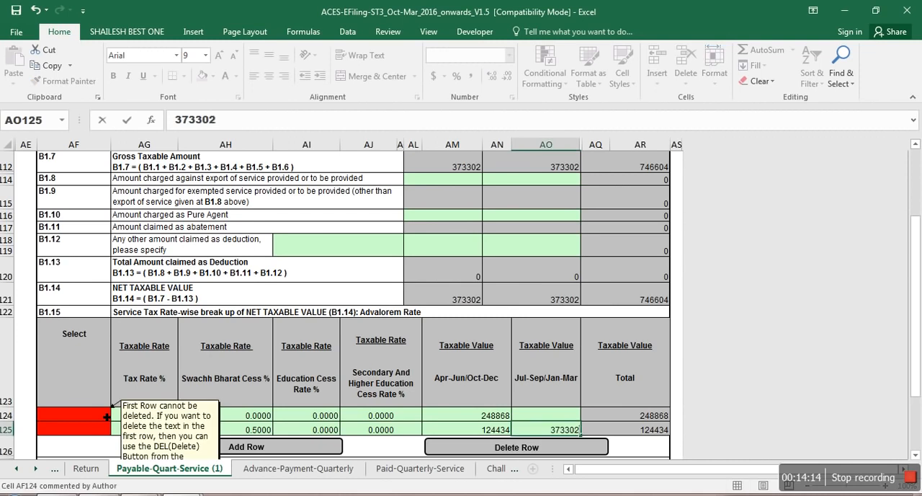
key("Up")
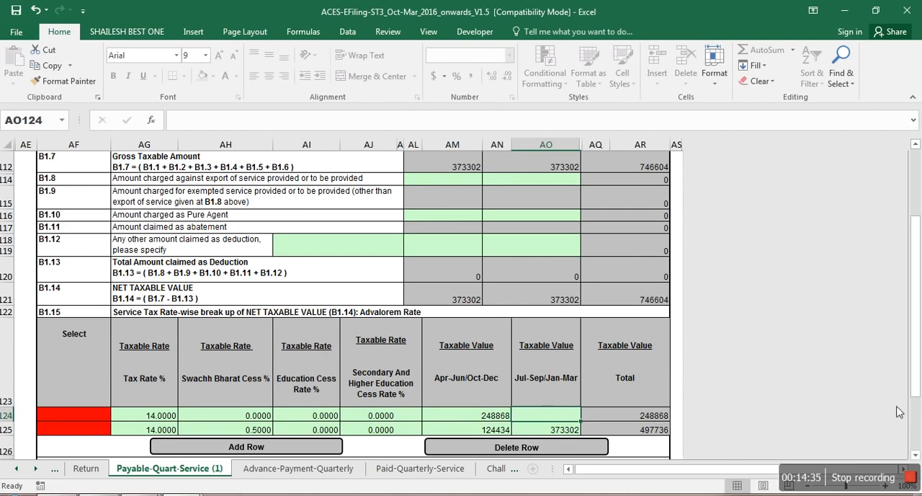
Step: Compare the service tax and Swachh Bharat Cess payable in B1.17 to B1.24 with the quarterly totals in the Working workbook
left_click(918, 422)
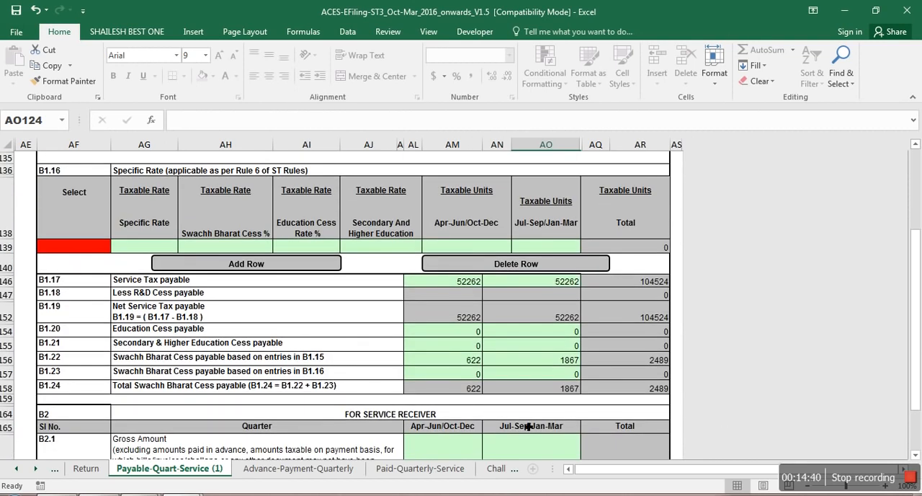
key("alt+Tab")
key("alt+Tab")
key("alt+Tab")
key("shift+Down")
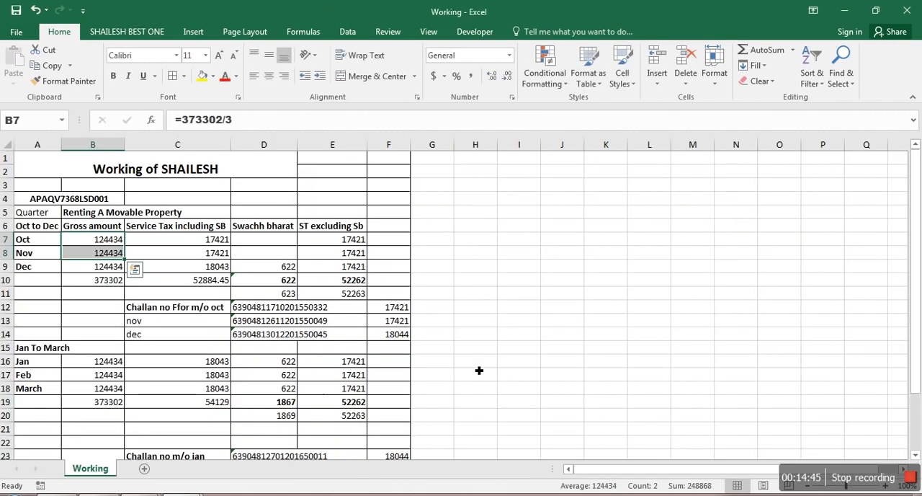
key("alt+Tab")
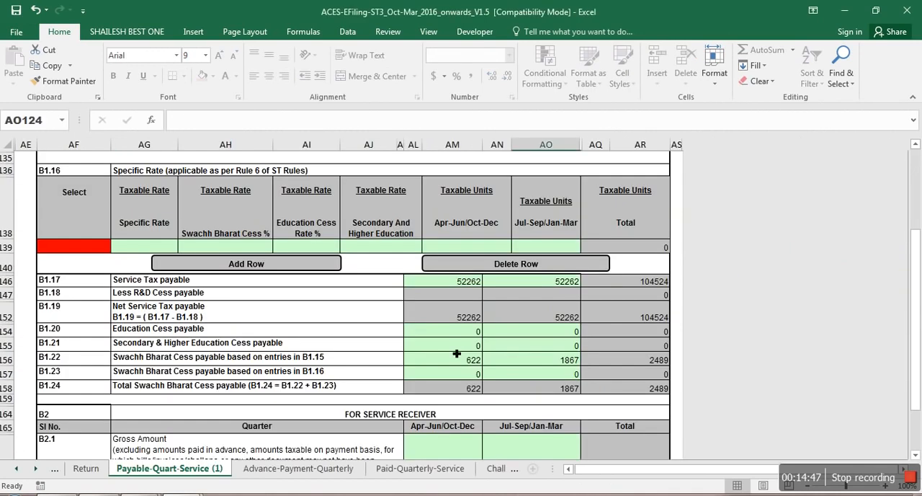
key("alt+Tab")
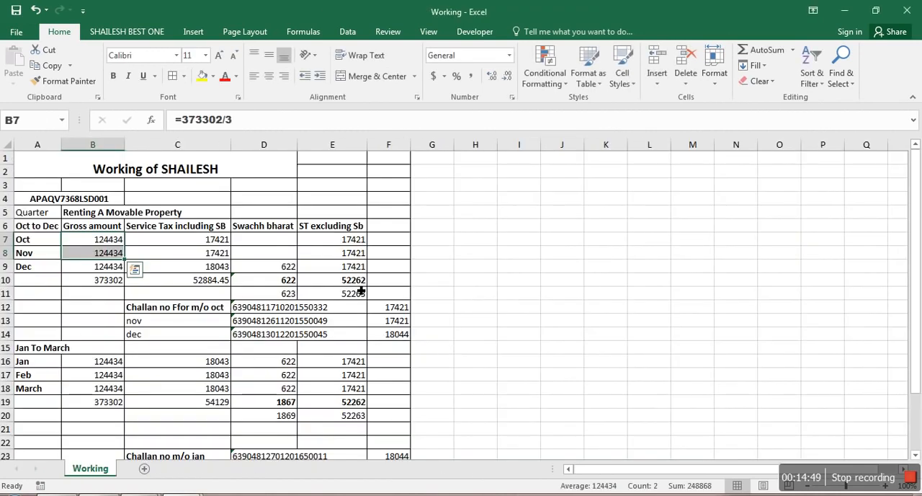
key("alt+Tab")
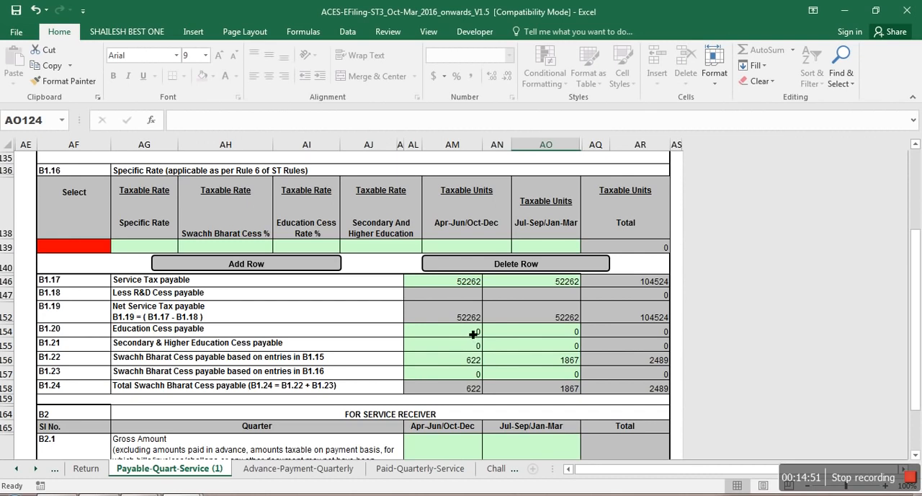
key("alt+Tab")
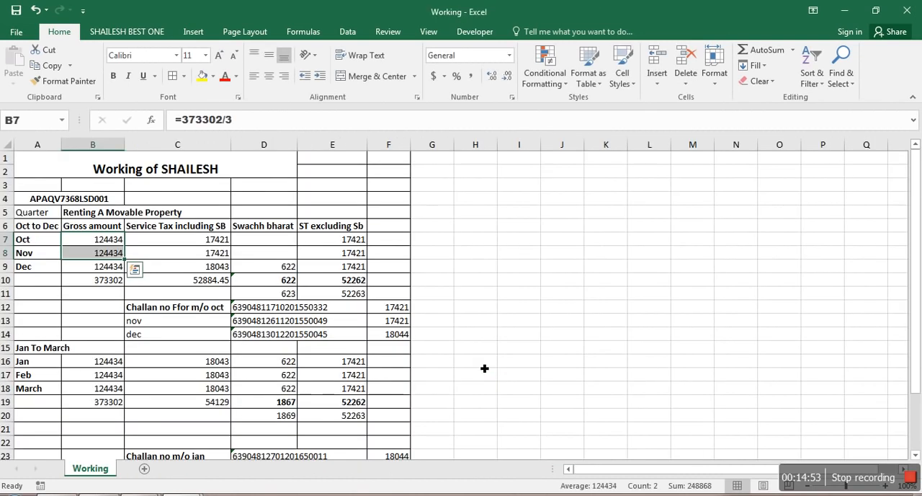
key("Left")
key("Down")
key("Down")
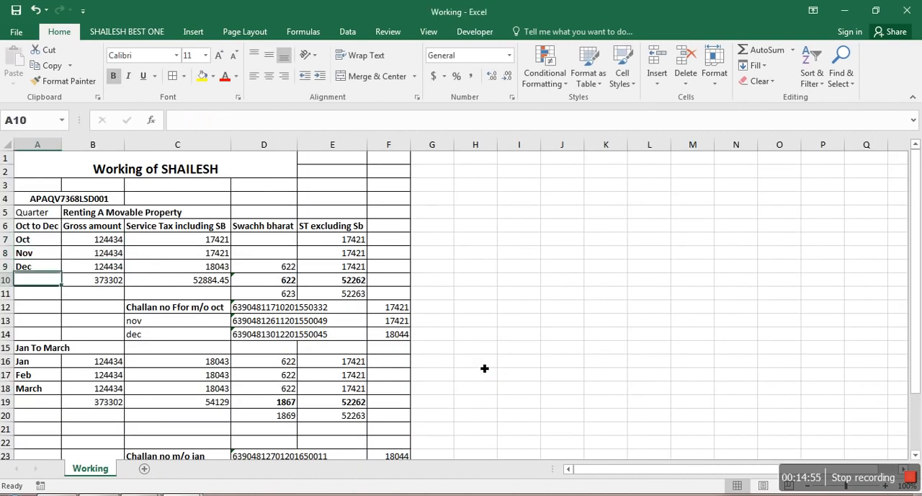
key("alt+Tab")
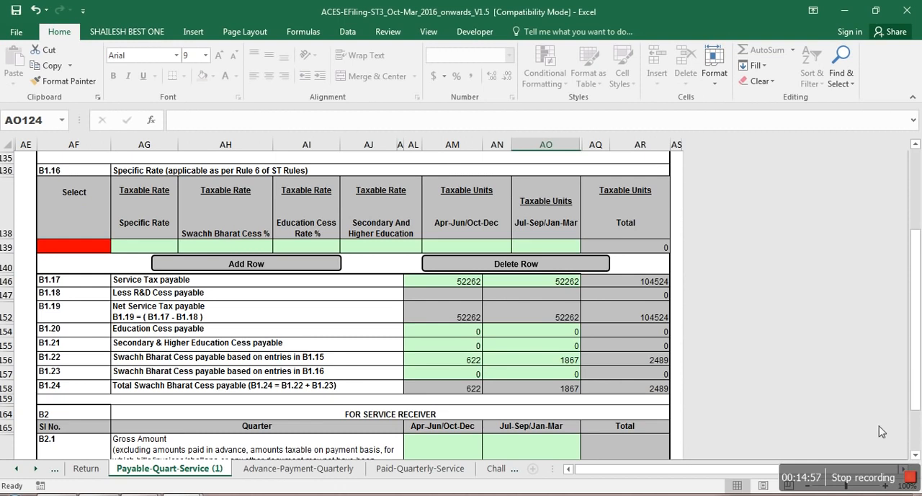
Step: Look through the B2 service receiver section, from B2.1 to B2.24, down to the end of the sheet
key("Down")
key("Down")
key("Down")
key("Down")
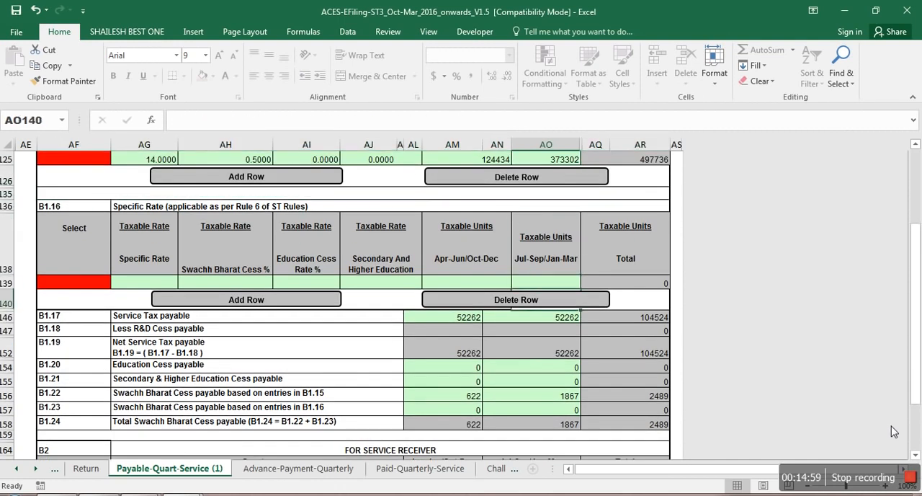
key("Down")
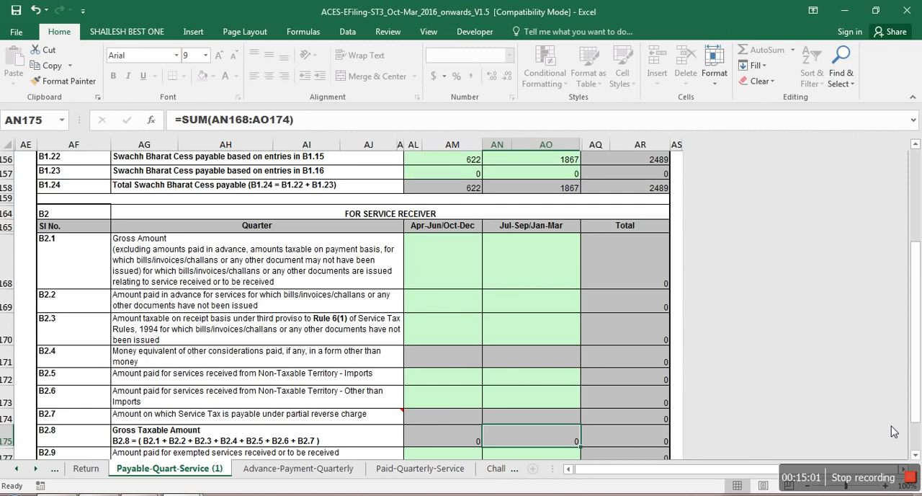
key("Up")
key("Up")
key("Up")
key("Up")
key("Up")
key("Up")
key("Up")
key("Down")
key("Down")
key("Down")
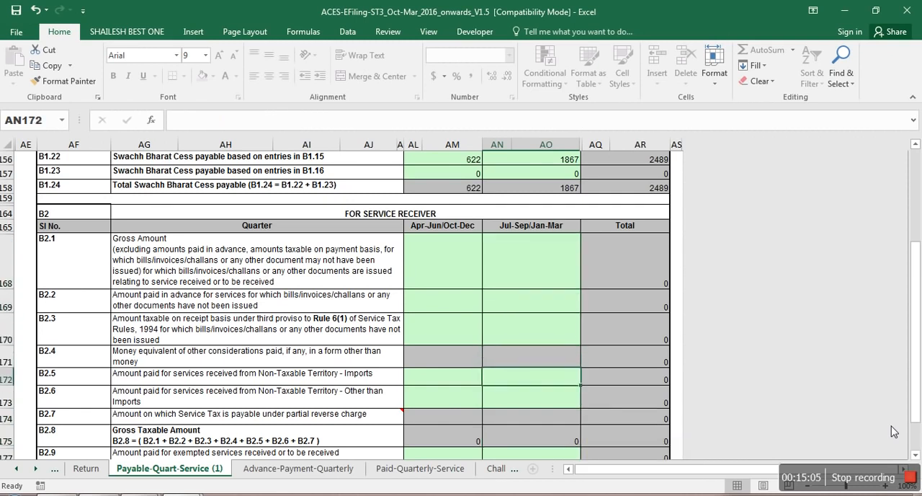
key("Down")
key("Down")
key("Down")
key("Down")
key("Down")
key("Down")
key("Down")
key("Down")
key("Down")
key("Down")
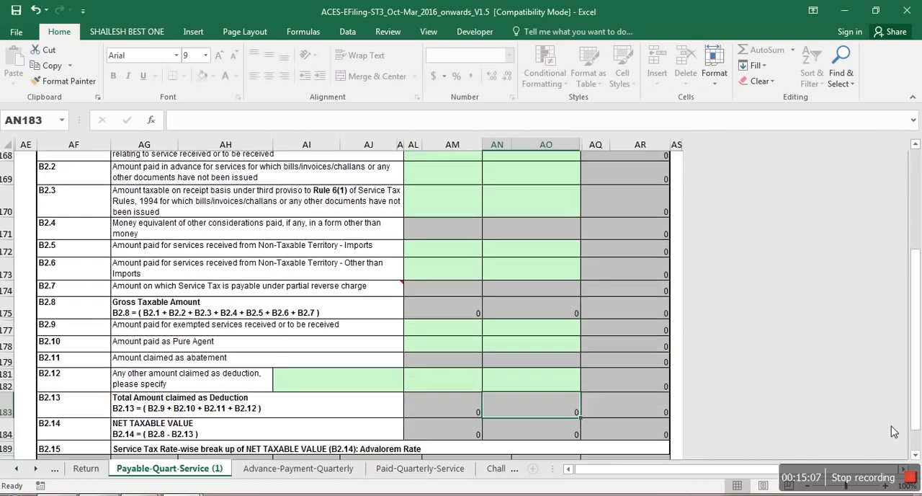
key("Down")
key("Down")
key("Down")
key("Down")
key("Down")
key("Down")
key("Down")
key("Down")
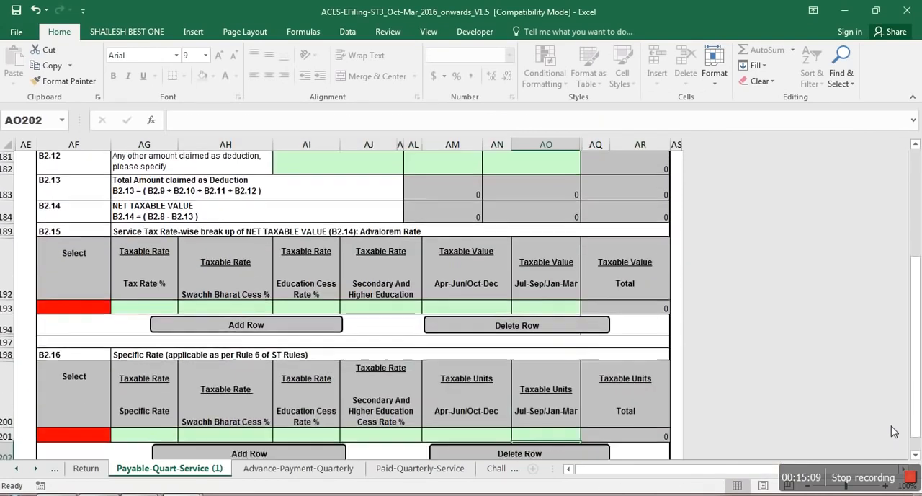
key("Down")
key("Down")
key("Down")
key("Down")
key("Down")
key("Down")
key("Down")
key("Down")
key("Down")
key("Down")
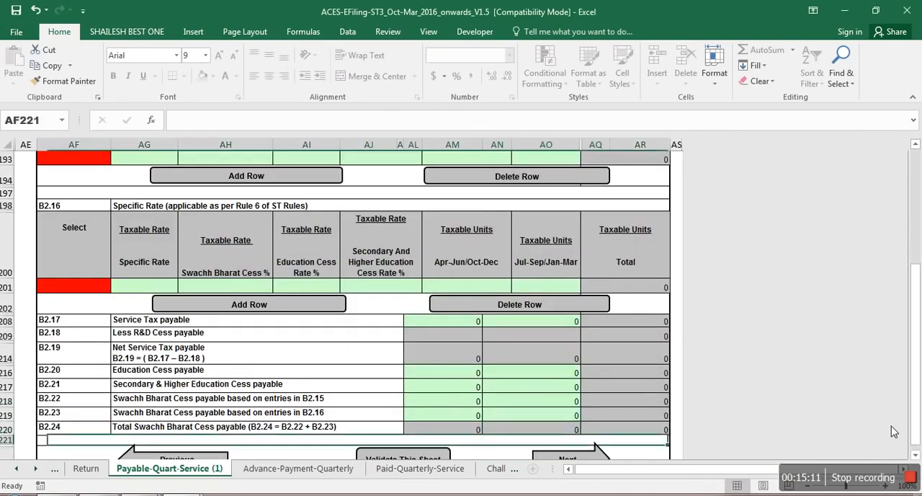
key("Down")
key("Down")
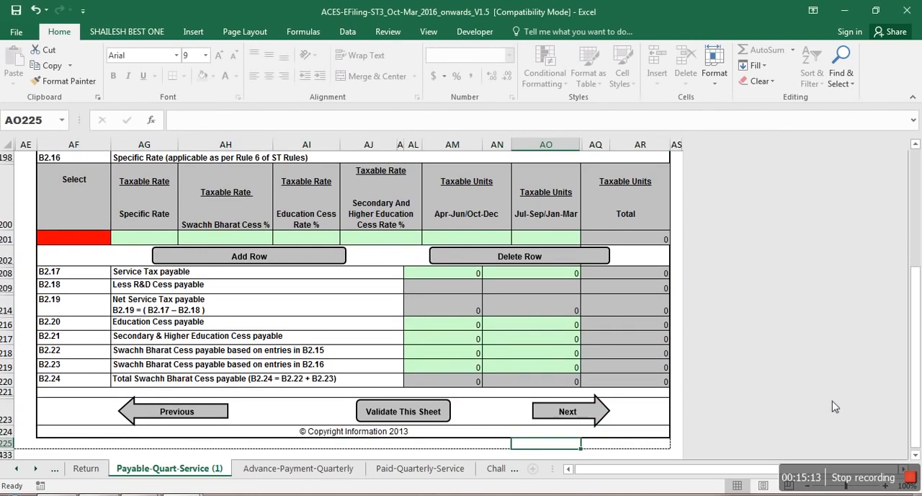
Step: Move on through the Advance-Payment-Quarterly sheet, leaving Part C blank, to the Paid-Quarterly-Service sheet
left_click(569, 417)
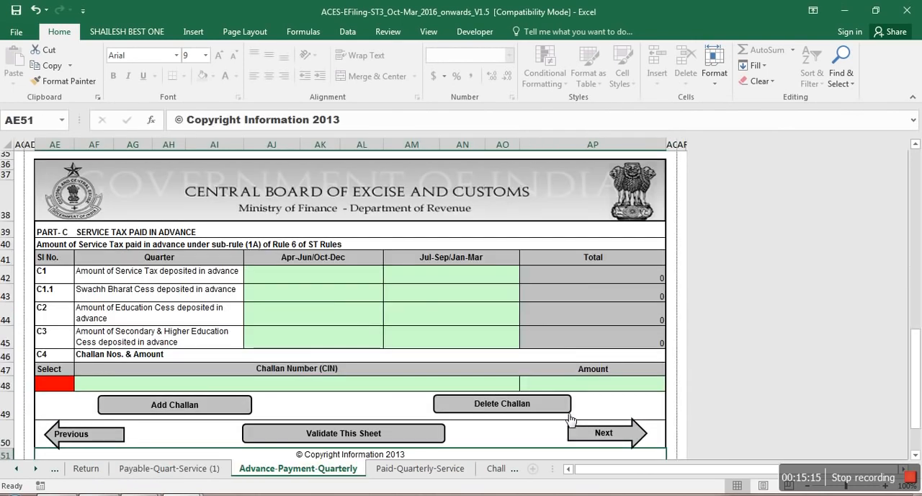
left_click(324, 281)
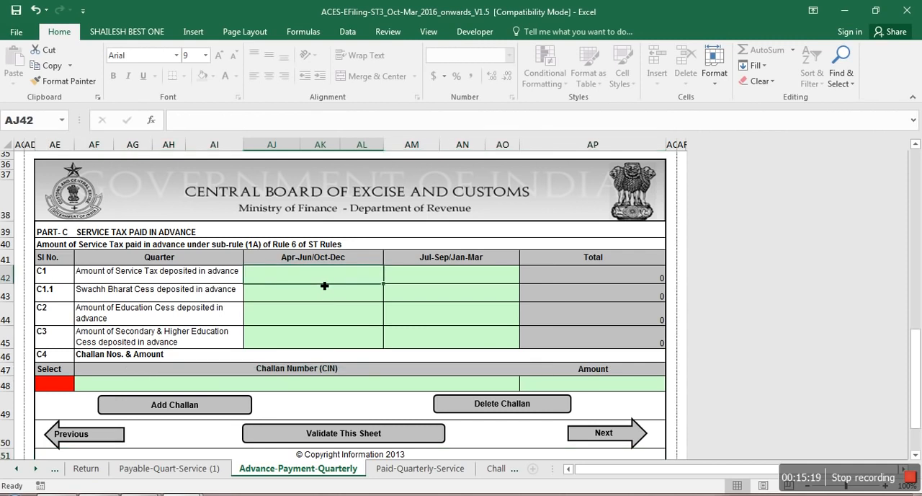
left_click(605, 433)
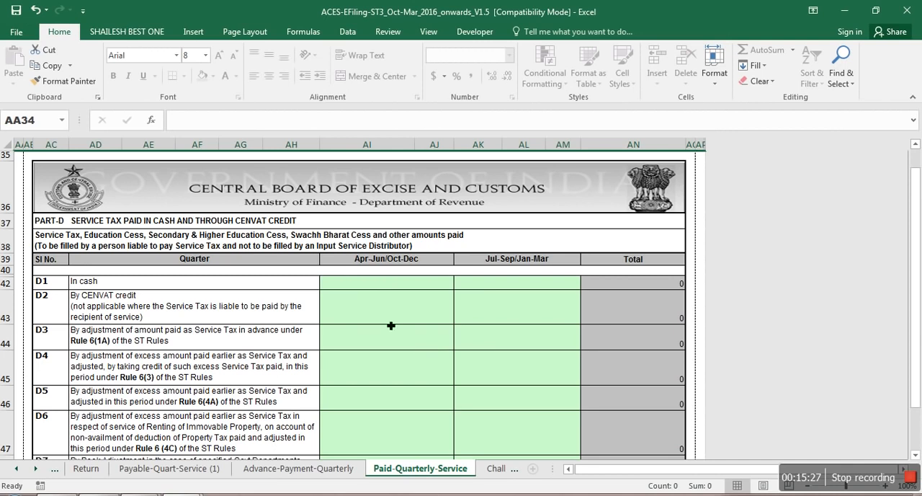
Step: Compare the October to December service tax and Swachh Bharat figures in the Working workbook with the D1 cash payment field
left_click(374, 288)
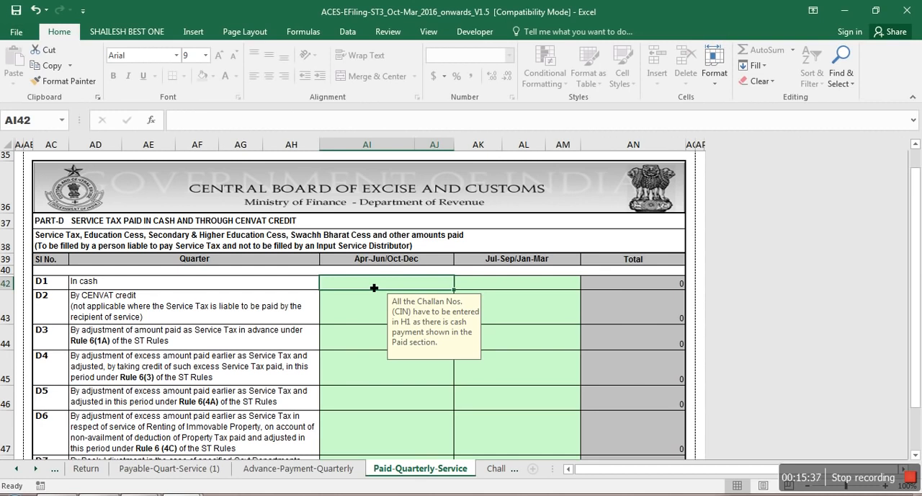
key("alt+Tab")
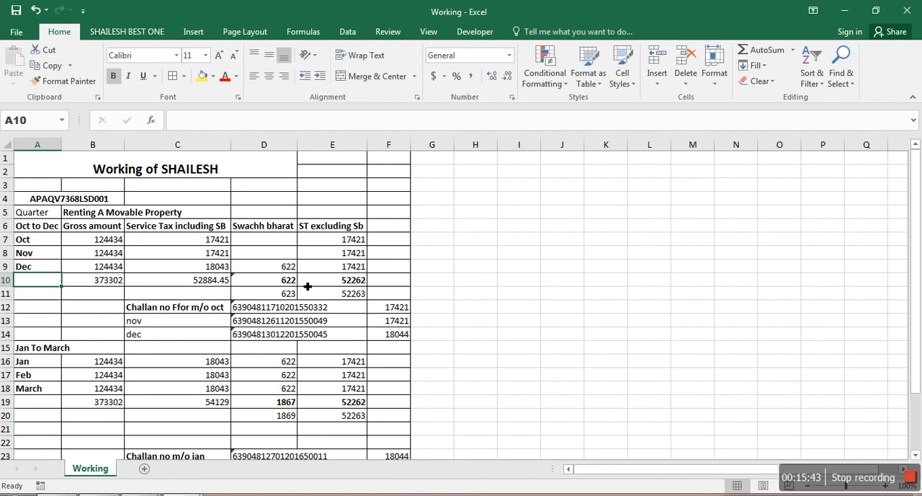
left_click(290, 269)
left_click(348, 242)
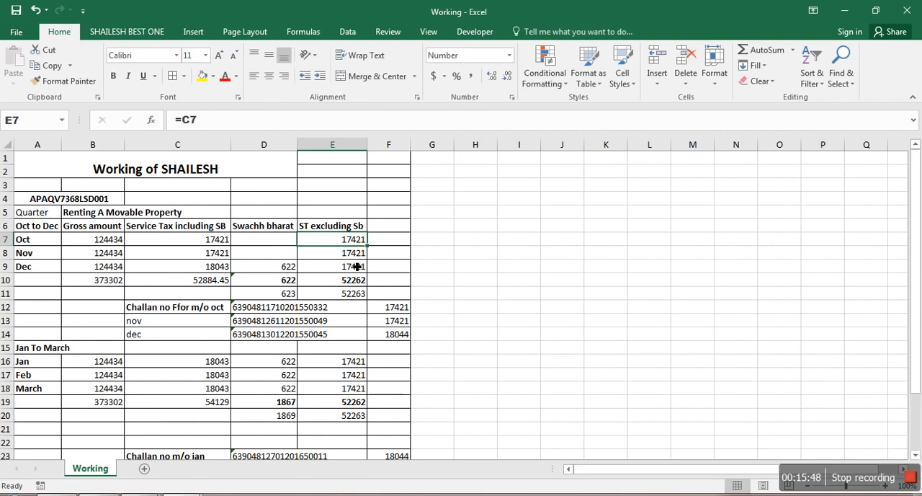
key("alt+Tab")
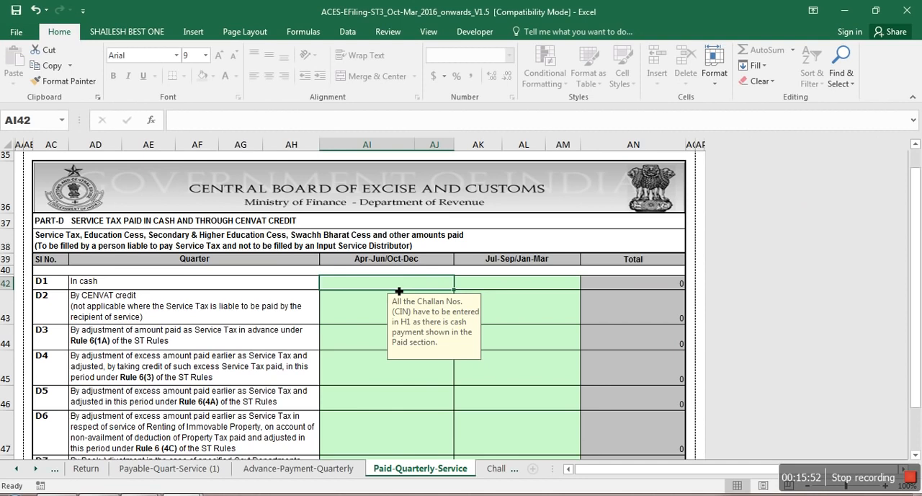
key("alt+Tab")
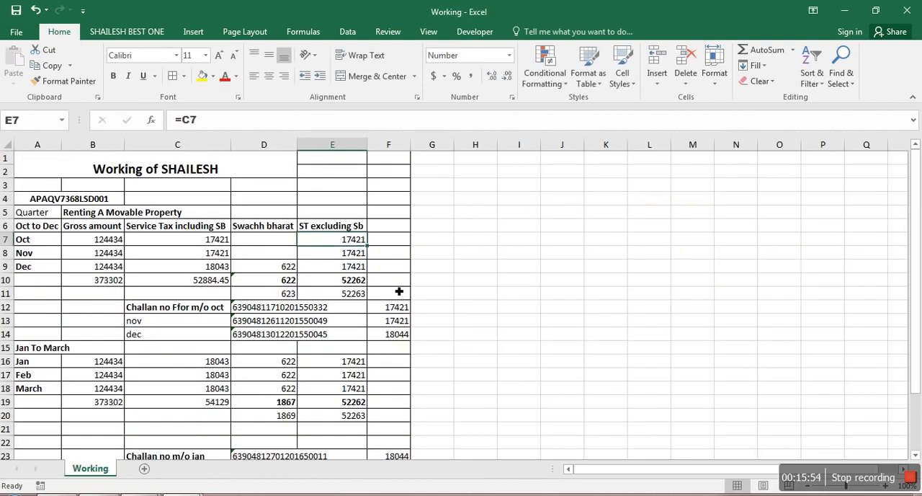
key("alt+Tab")
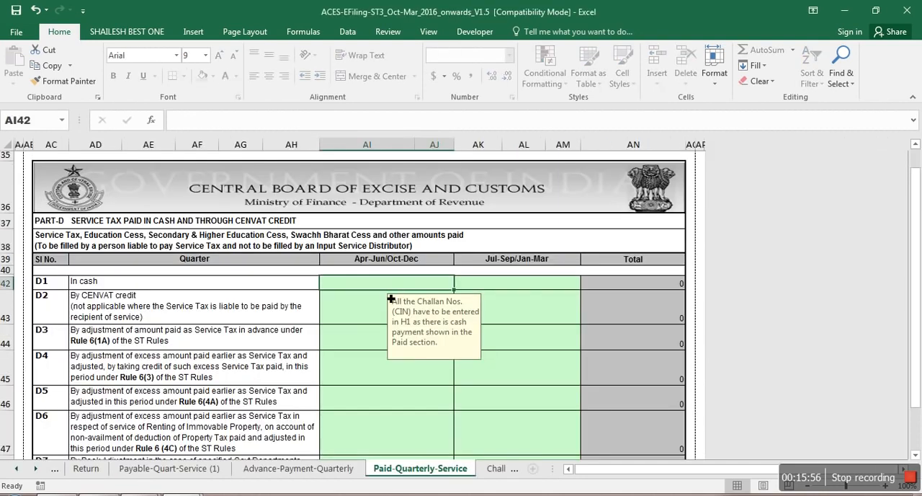
key("alt+Tab")
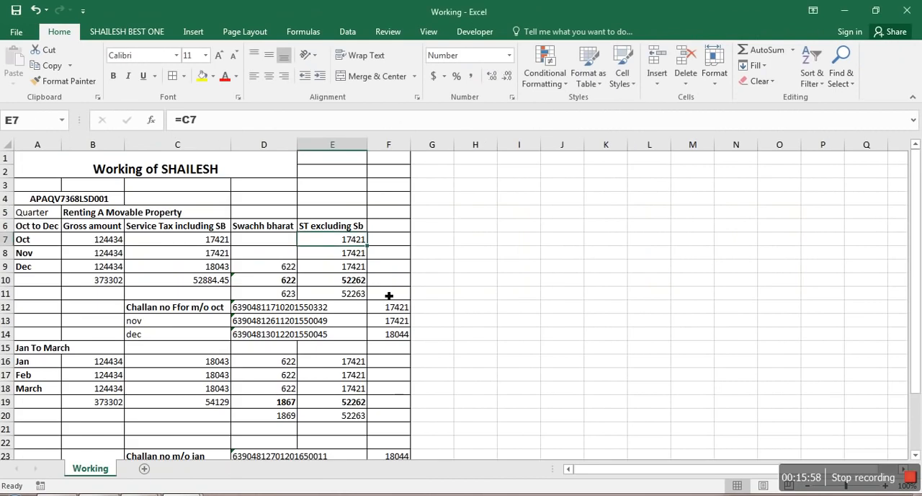
Step: Sum October and November service tax excluding cess in Working and enter 34842 as the D1 cash payment for Oct-Dec
left_click(337, 252)
left_click(337, 244)
left_click_drag(336, 244, 336, 256)
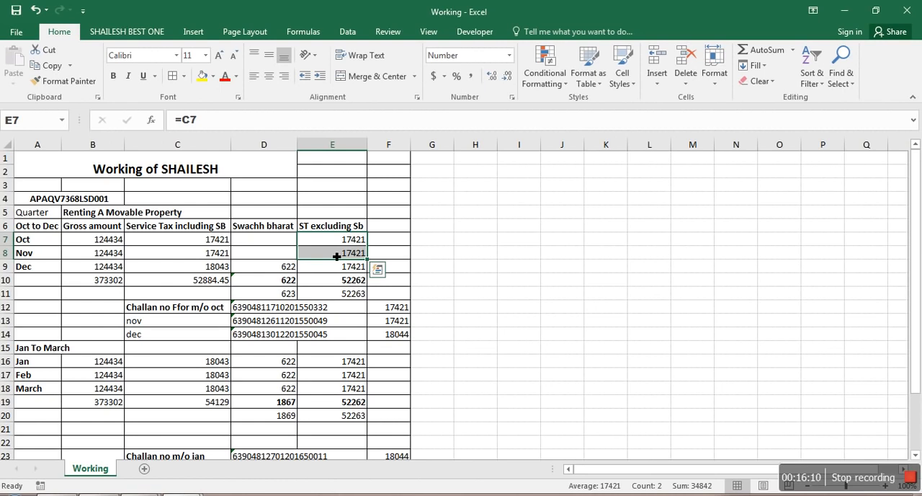
key("alt+Tab")
type("34842")
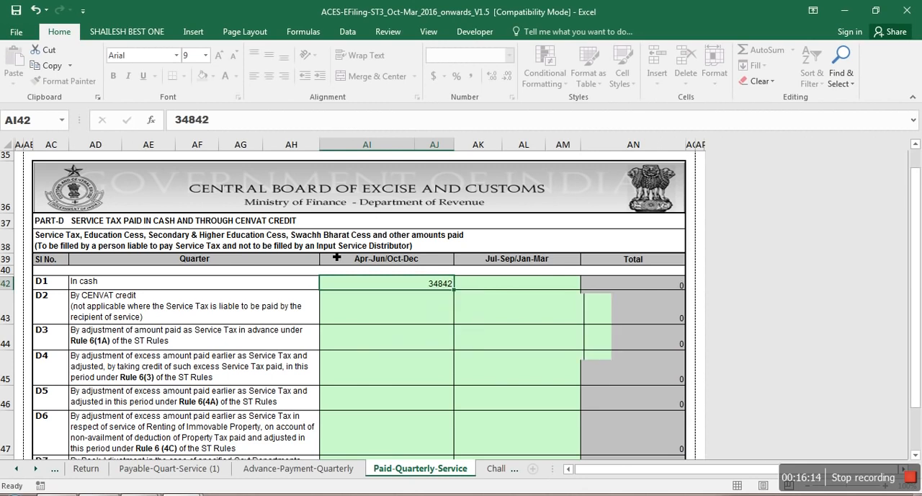
key("Tab")
Step: Recheck December's service tax excluding cess in the Working workbook and clear the Oct-Dec cash amount in D1
key("alt+Tab")
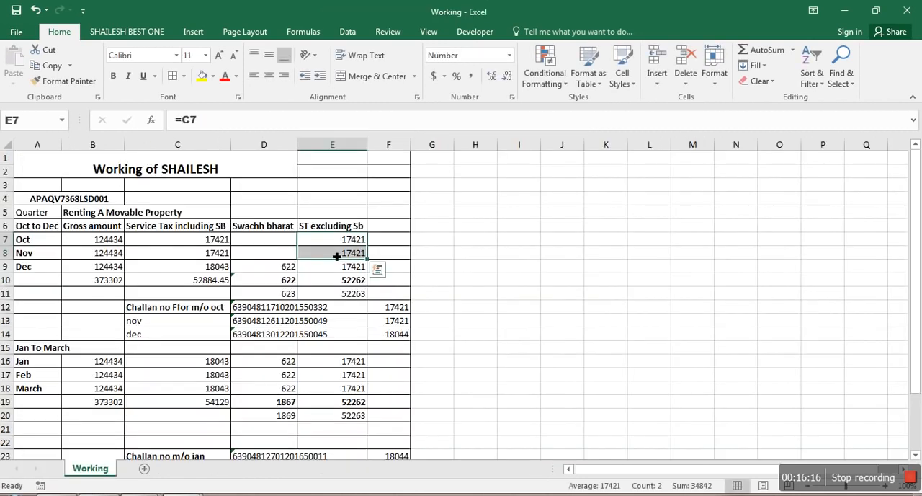
key("alt+Tab")
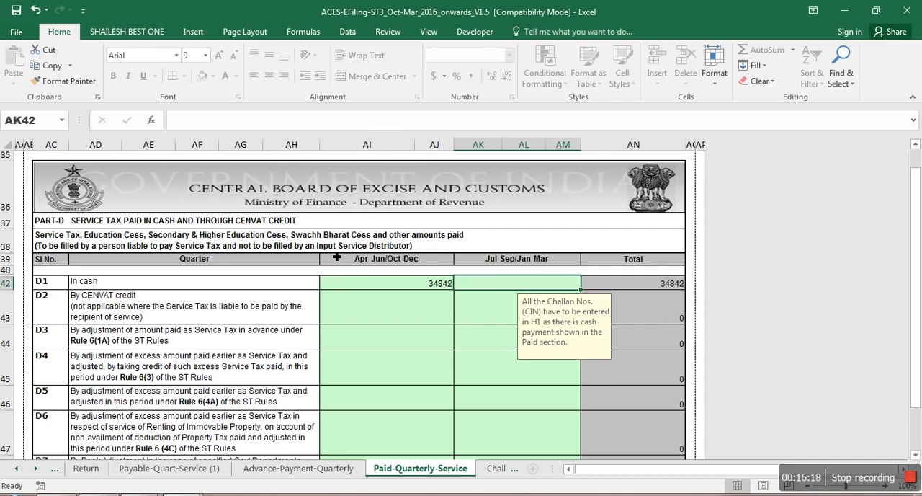
key("alt+Tab")
left_click(366, 255, "shift")
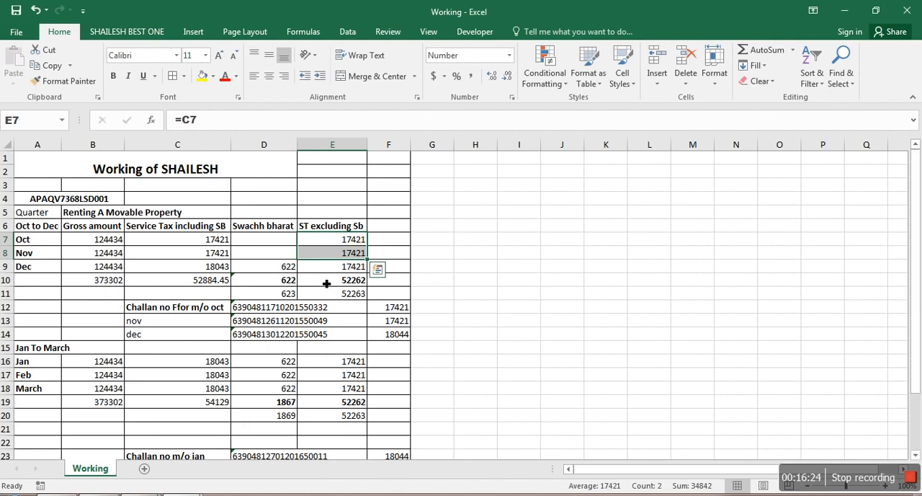
key("alt+Tab")
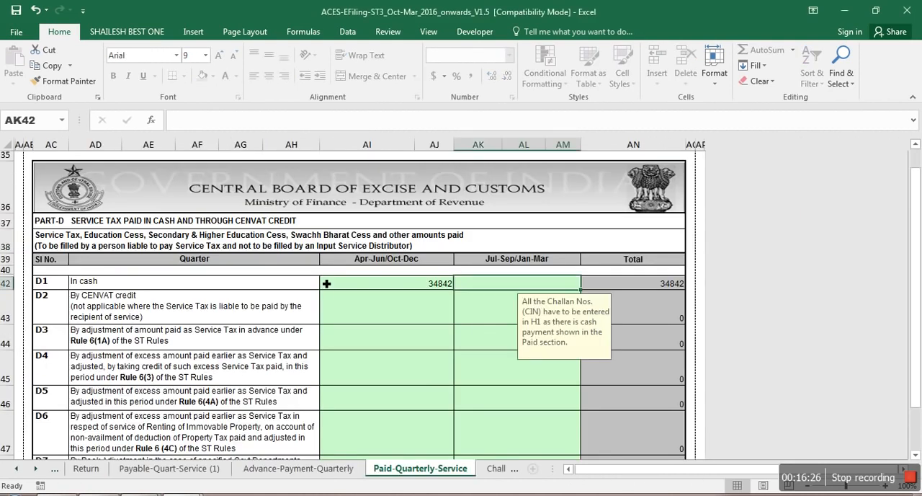
key("alt+Tab")
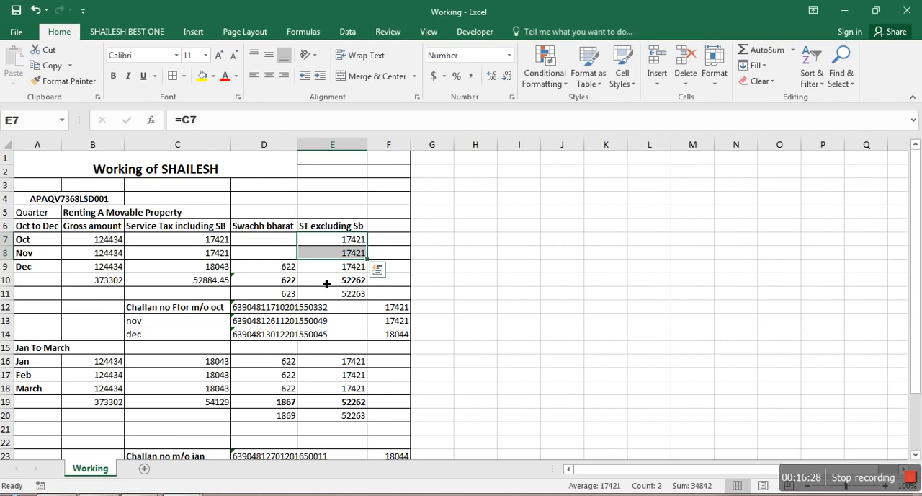
left_click(338, 272)
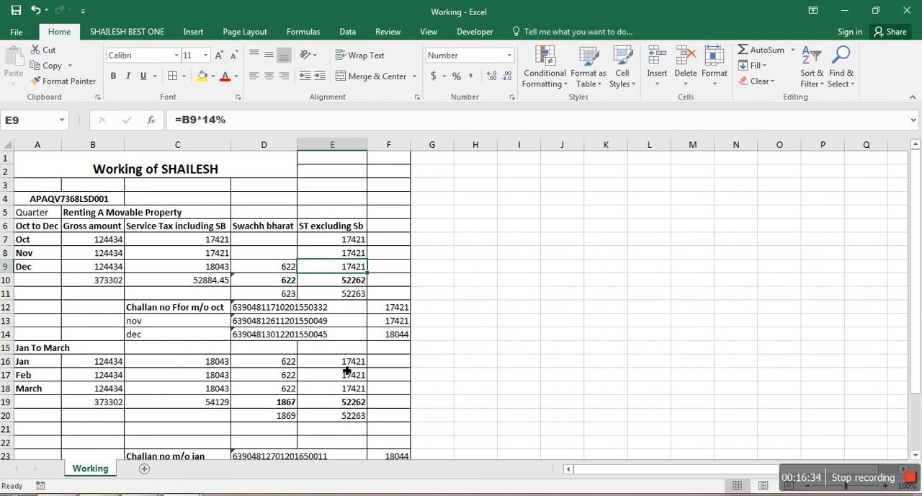
key("alt+Tab")
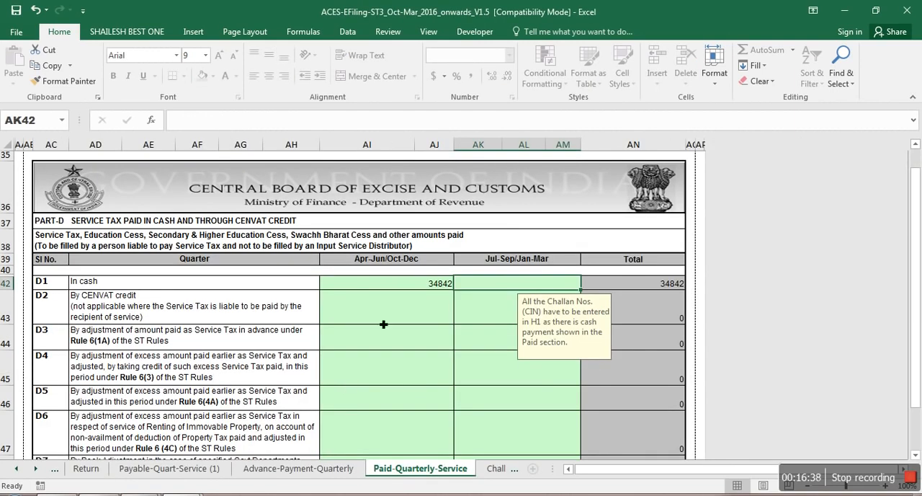
left_click(408, 285)
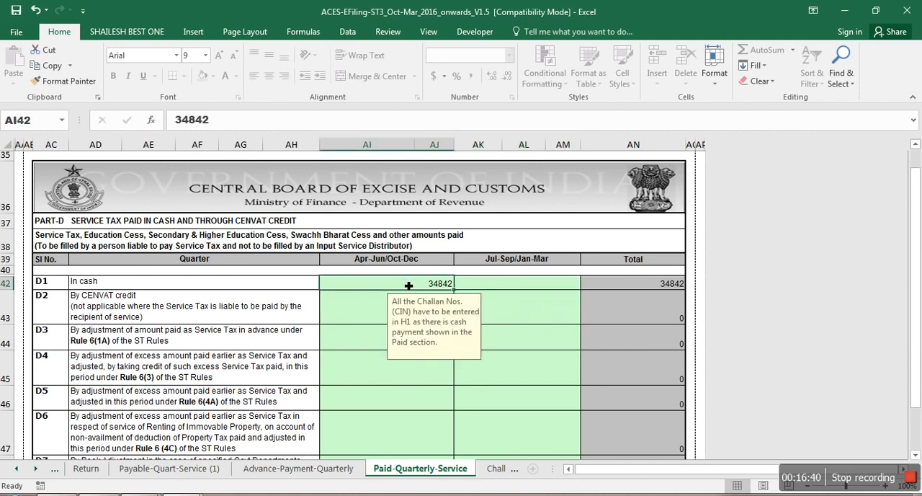
key("Delete")
Step: Check the Oct-Dec service tax total excluding cess in Working and enter 52262 as the D1 cash payment for Oct-Dec
key("alt+Tab")
key("alt+Tab")
key("alt+Tab")
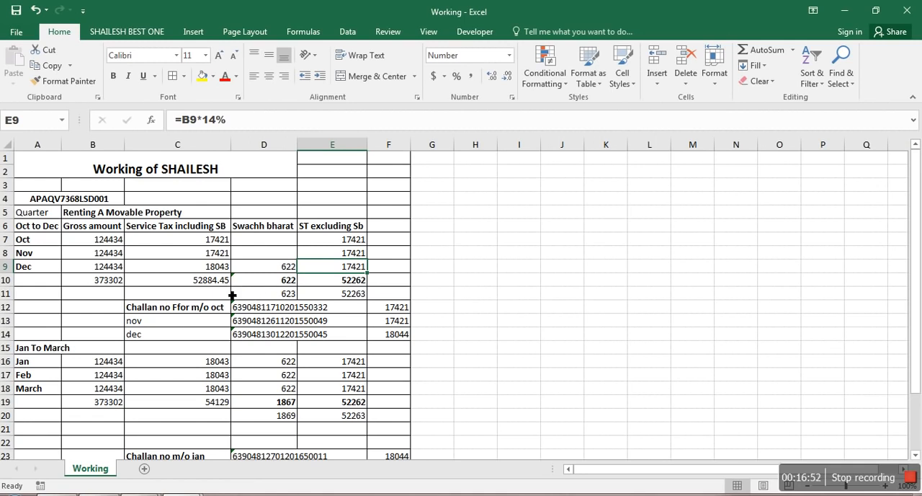
left_click(364, 282)
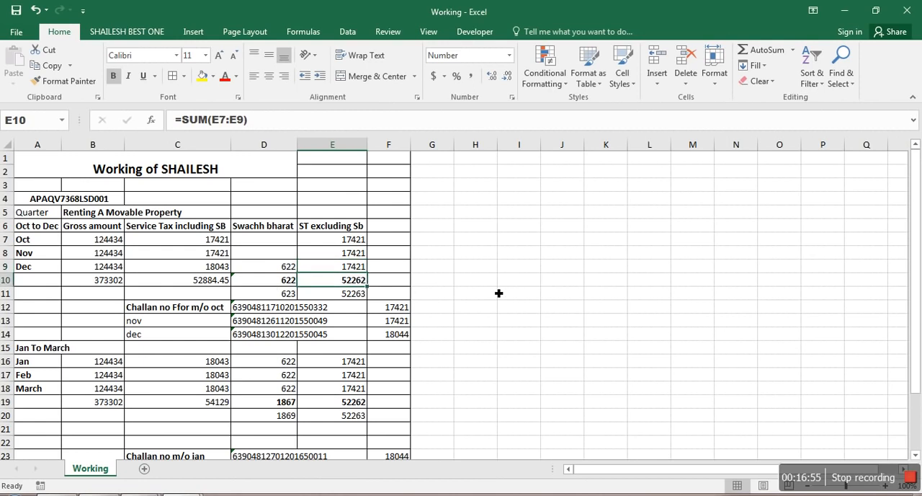
key("alt+Tab")
type("5")
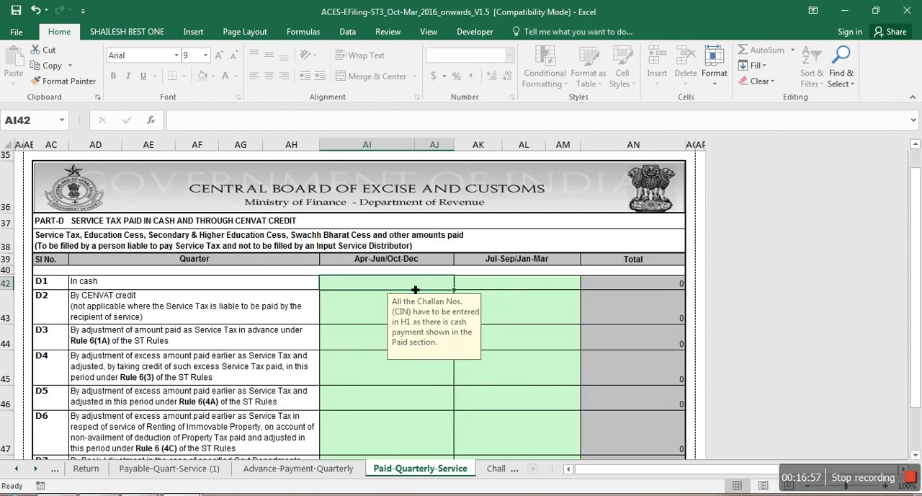
type("2262")
key("Tab")
Step: Check the Jan-Mar service tax figure in Working and enter 52263 as the D1 cash payment for Jan-Mar
key("alt+Tab")
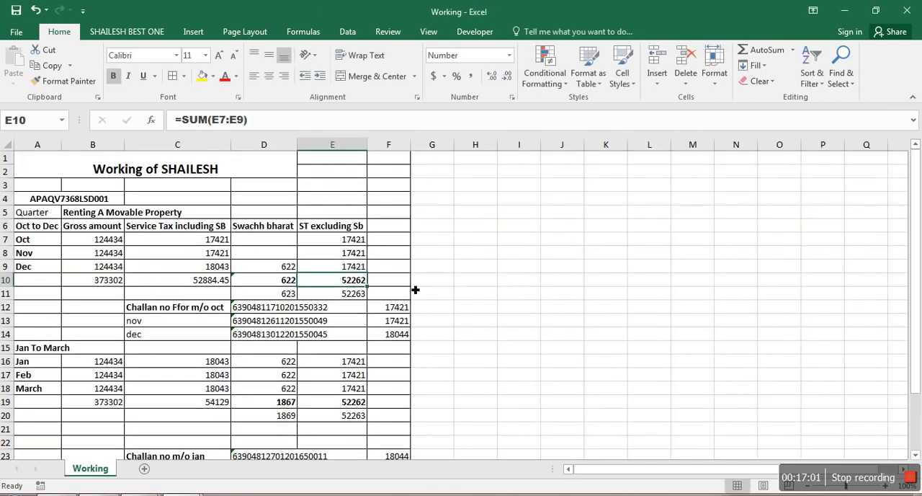
key("alt+Tab")
type("52263")
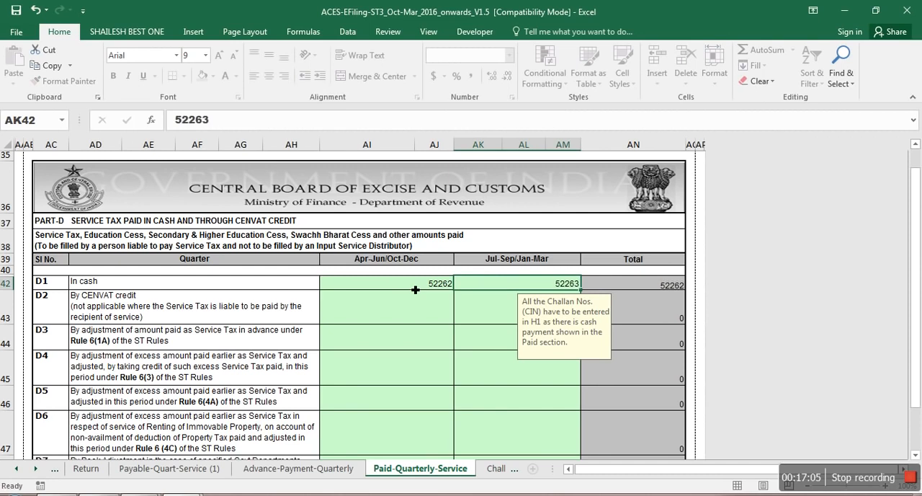
key("Return")
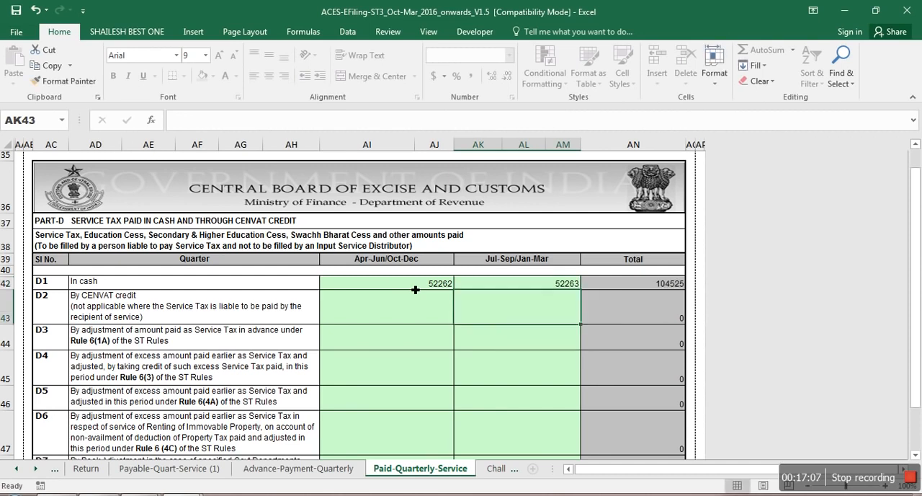
Step: Leave D2 to D7 blank and enter 622 from Working as the Oct-Dec Swachh Bharat Cess paid in cash in DA1
left_click(415, 291)
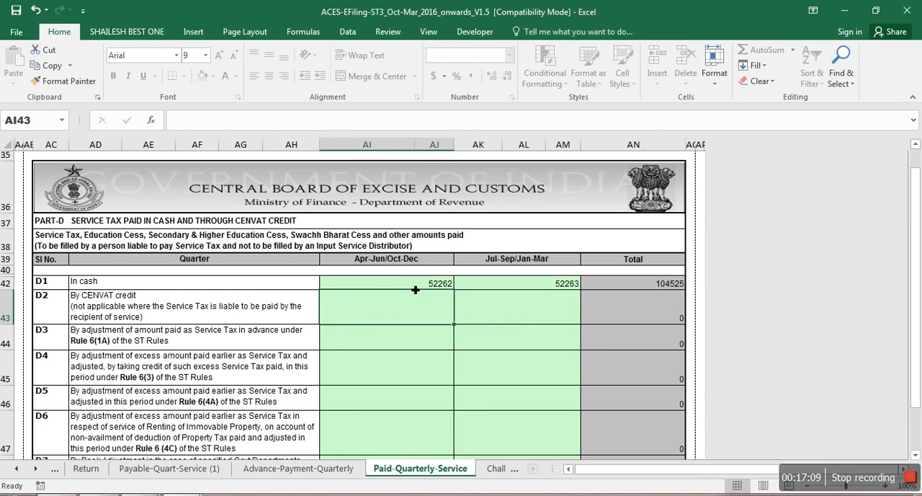
key("Down")
key("Down")
key("Down")
key("Down")
key("Down")
key("Down")
key("Down")
key("Down")
key("Down")
key("Up")
key("Down")
key("alt+Tab")
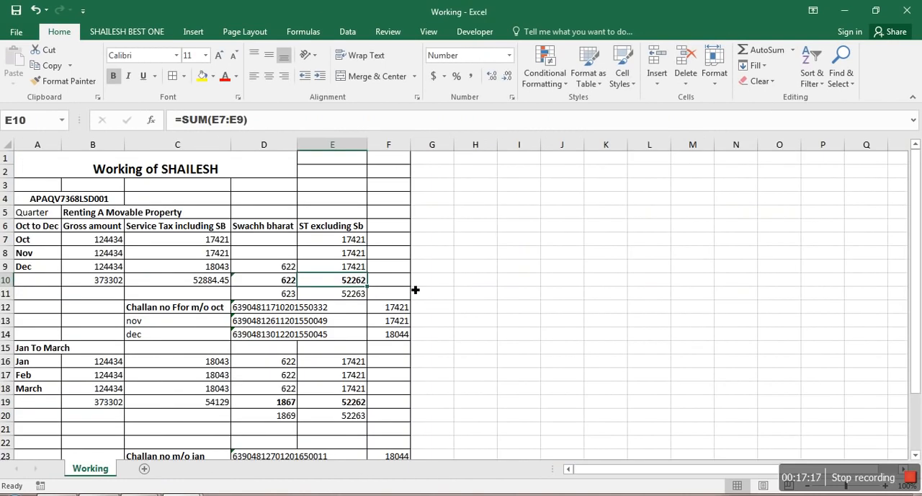
key("alt+Tab")
type("622")
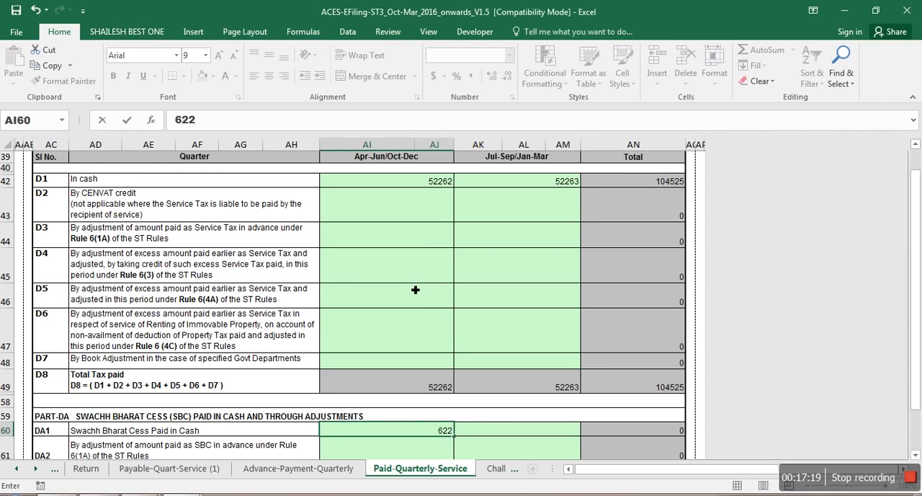
key("Tab")
Step: Check the Jan-Mar Swachh Bharat total in Working and enter 1867 as the Jan-Mar cash payment in DA1
key("alt+Tab")
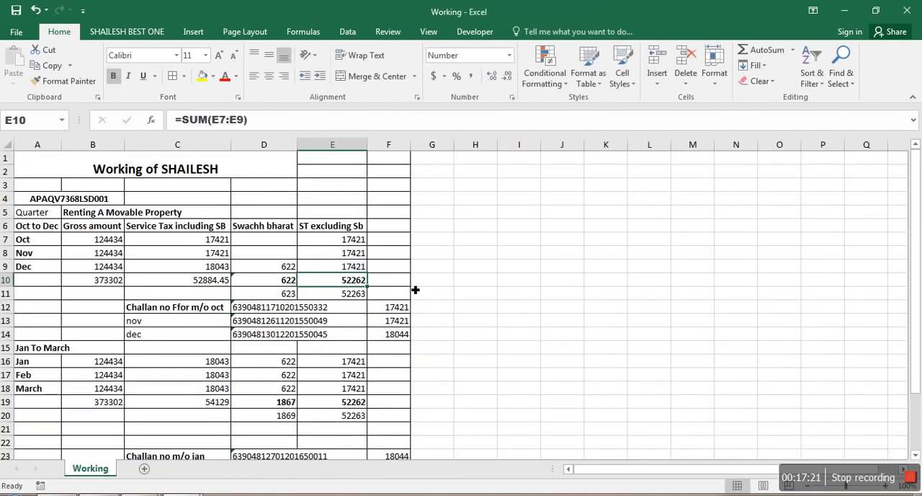
key("alt+Tab")
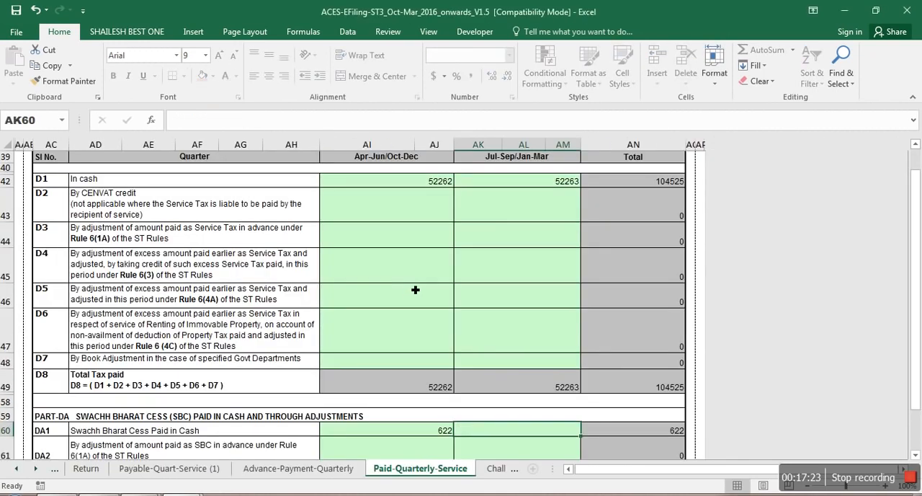
type("1867")
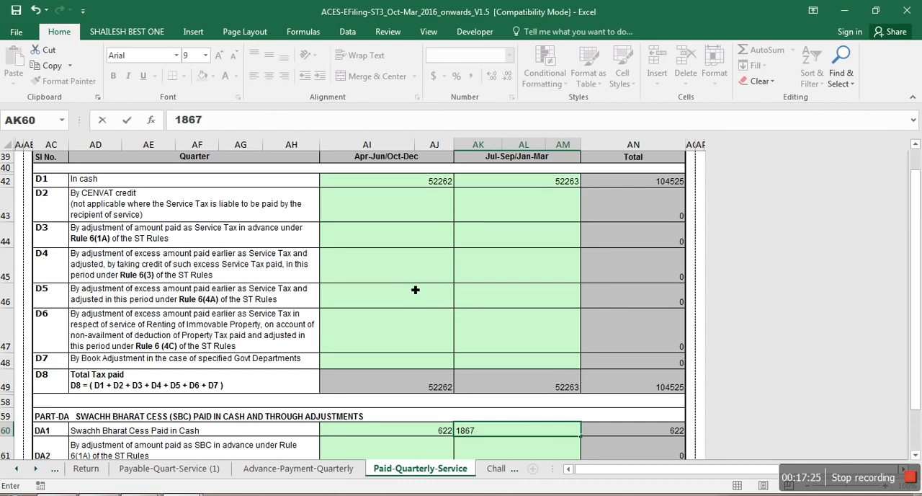
key("Return")
Step: Enter 0 as the education cess paid in cash in E1 for both Oct-Dec and Jan-Mar
key("Down")
key("Down")
key("Down")
key("Down")
key("Down")
key("Down")
key("Down")
key("Down")
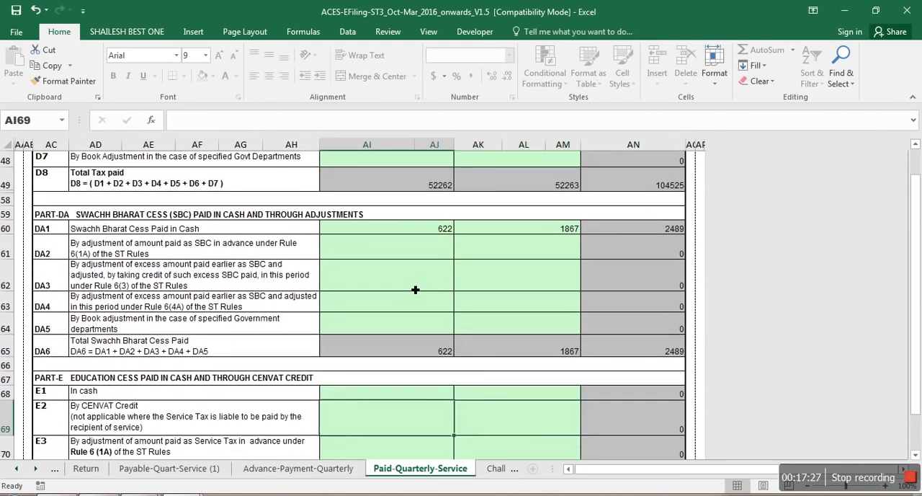
key("Up")
type("0")
key("Tab")
type("0")
Step: Enter 0 as the secondary and higher education cess paid in cash in F1 for both Oct-Dec and Jan-Mar
key("Down")
key("Down")
key("Down")
key("Down")
key("Down")
key("Down")
key("Down")
key("Down")
key("Down")
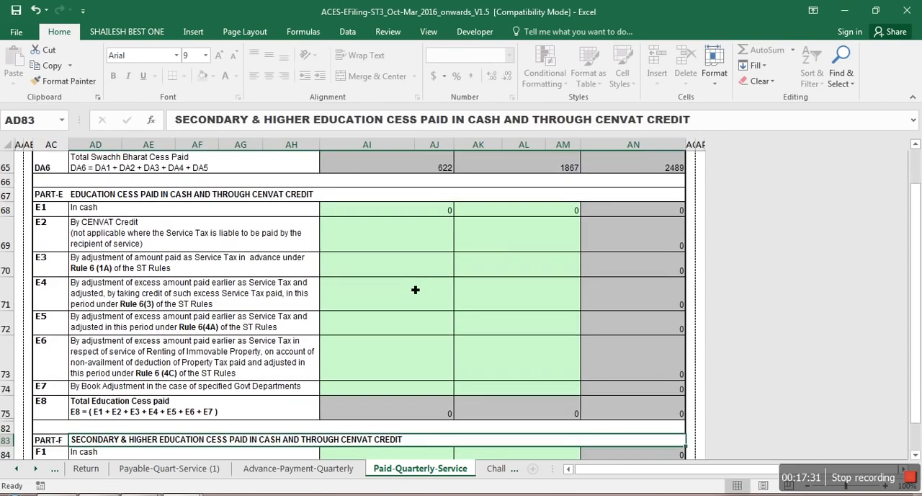
key("Down")
key("Left")
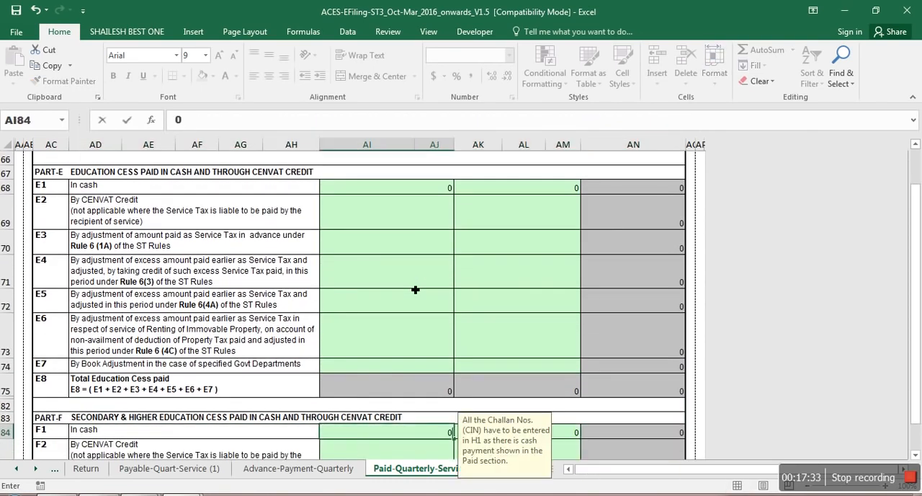
type("0")
Step: Leave F2 to F7 and all of Part G blank and proceed to the Challan-Quarterly-Service sheet
key("Down")
key("Down")
key("Down")
key("Down")
key("Down")
key("Down")
key("Down")
key("Down")
key("Down")
key("Down")
key("Down")
key("Down")
key("Down")
key("Down")
key("Down")
key("Down")
key("Down")
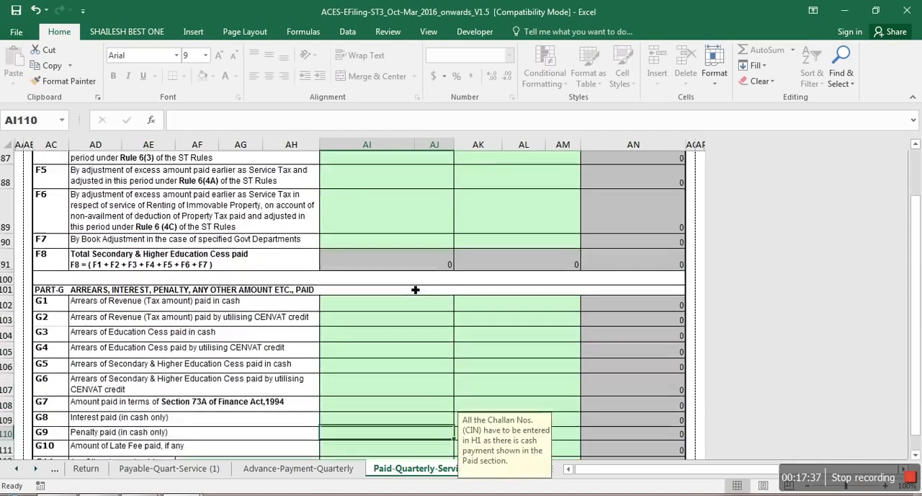
key("Down")
key("Down")
key("Down")
key("Down")
key("Down")
key("Down")
key("Down")
key("Down")
key("Down")
key("Down")
key("Down")
key("Down")
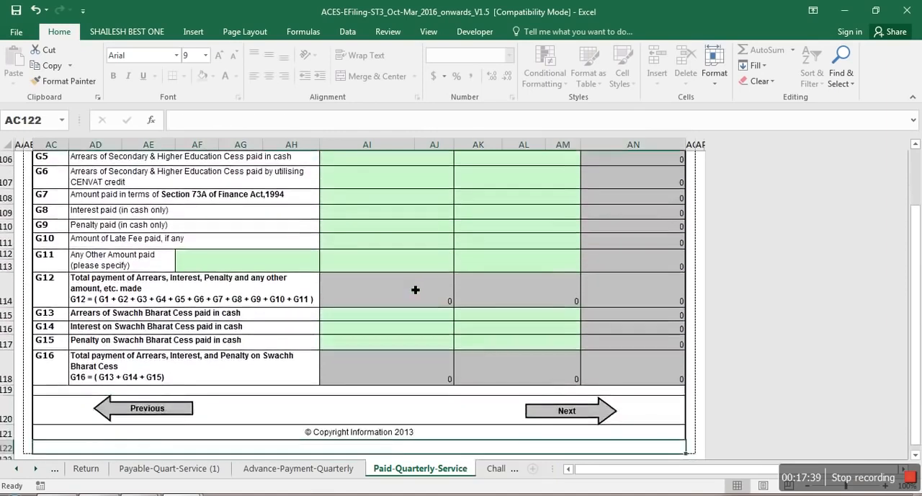
key("Down")
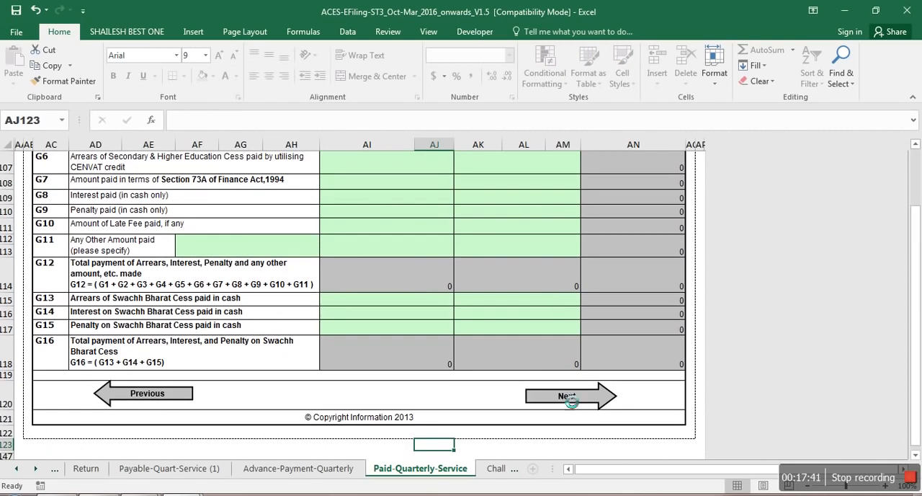
left_click(566, 397)
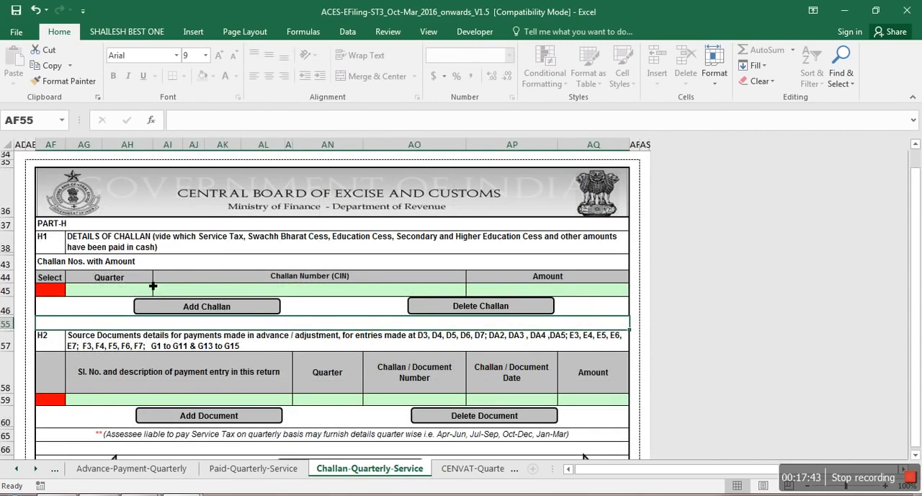
Step: Set the quarter of the first challan entry in H1 to Oct-Dec
left_click(131, 294)
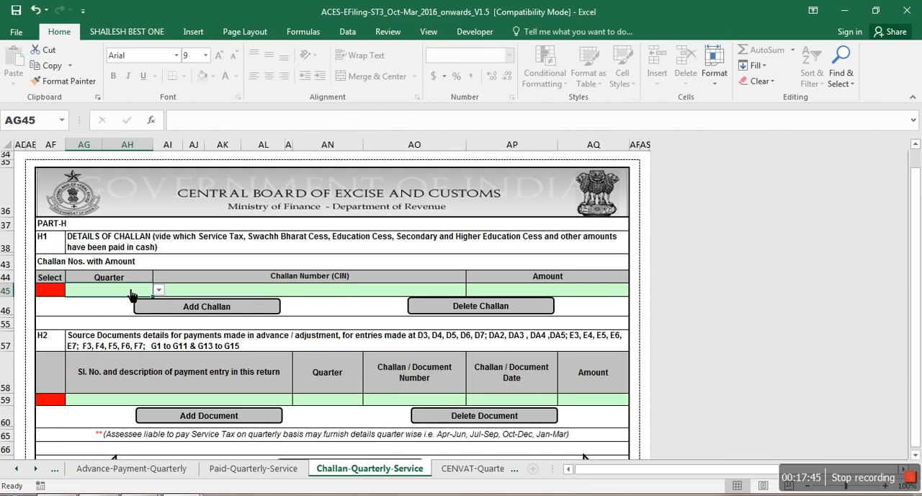
left_click(159, 289)
left_click(138, 320)
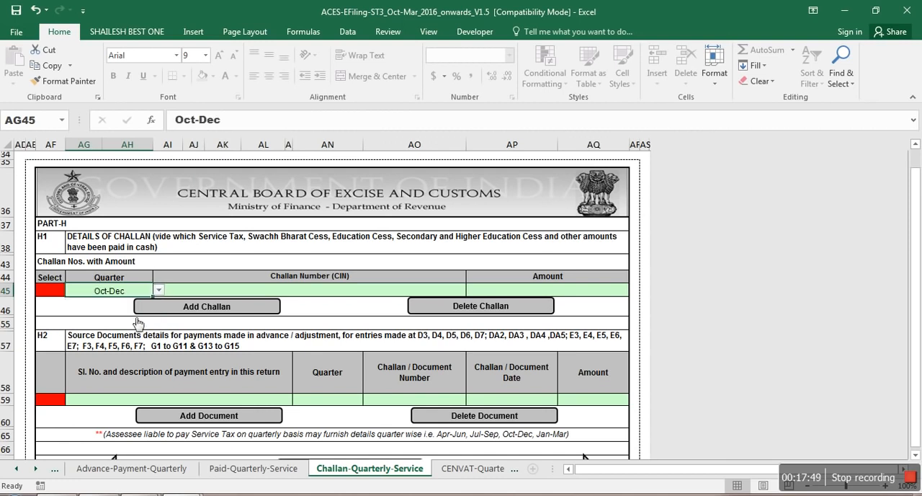
Step: Check the October challan number in Working and enter a sample challan number (CIN) in the first H1 row
left_click(193, 293)
key("alt+Tab")
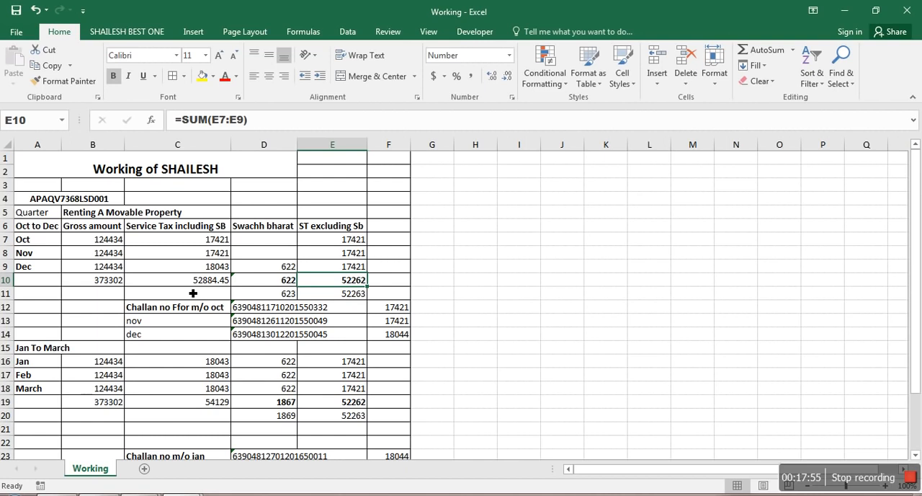
left_click(267, 315)
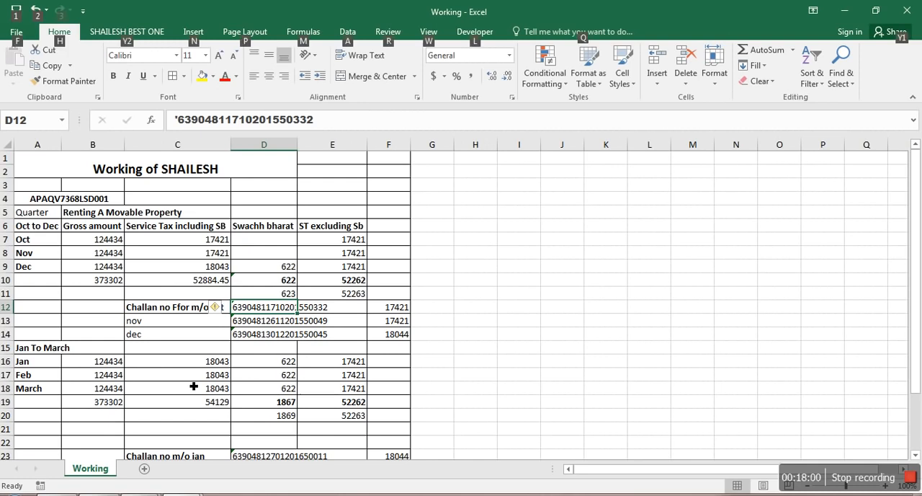
key("alt+Tab")
key("Tab")
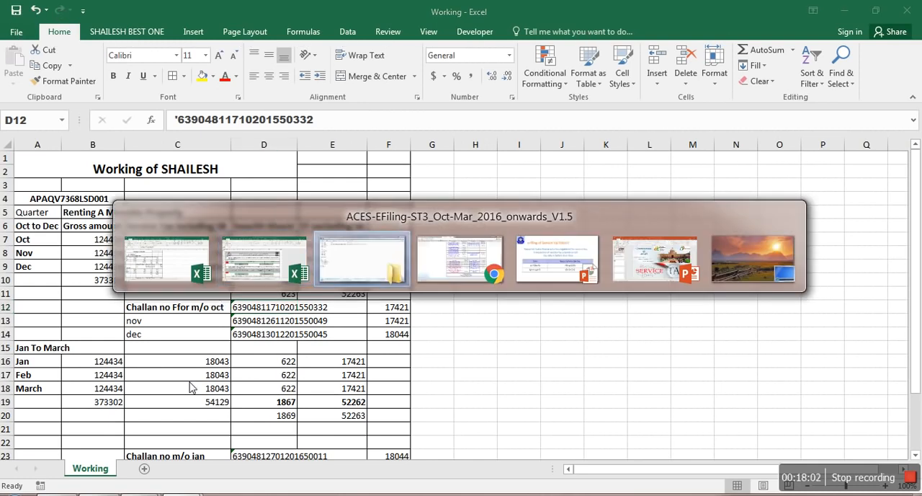
key("alt+Tab")
key("alt+Tab")
key("alt+Tab")
key("alt+Tab")
key("alt+Tab")
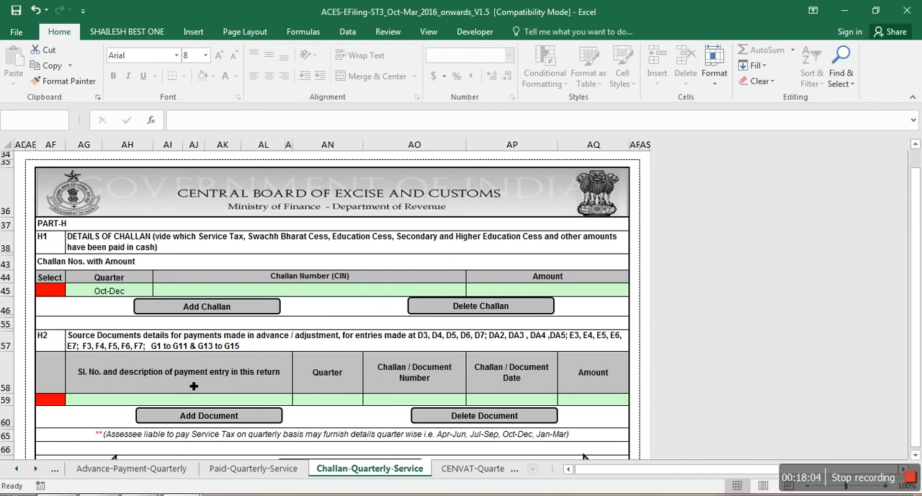
type("639")
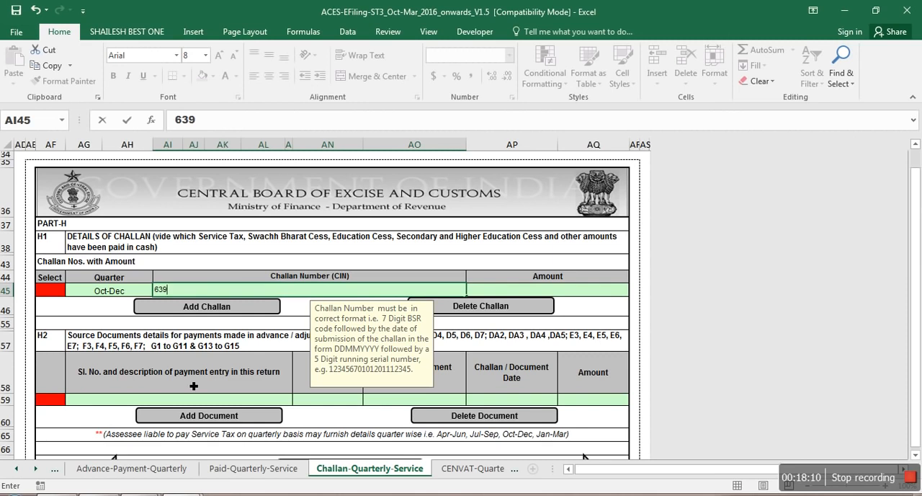
type("0123654789")
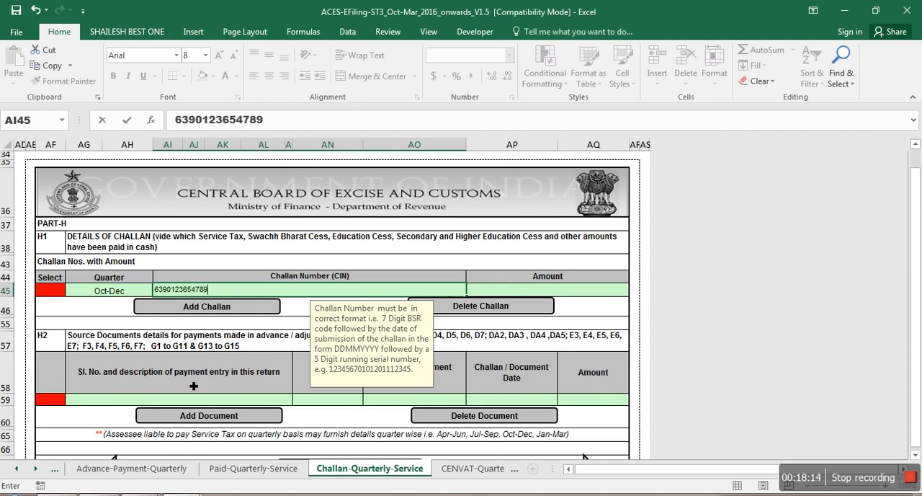
type("6543698")
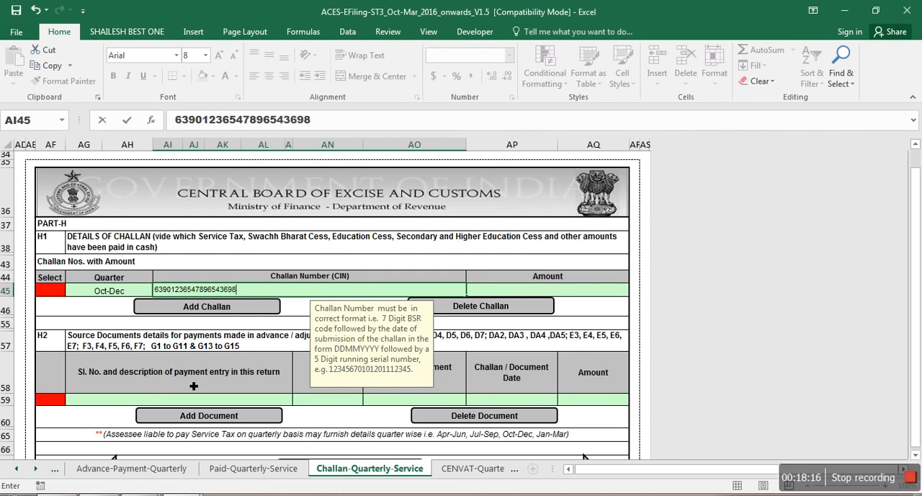
key("Tab")
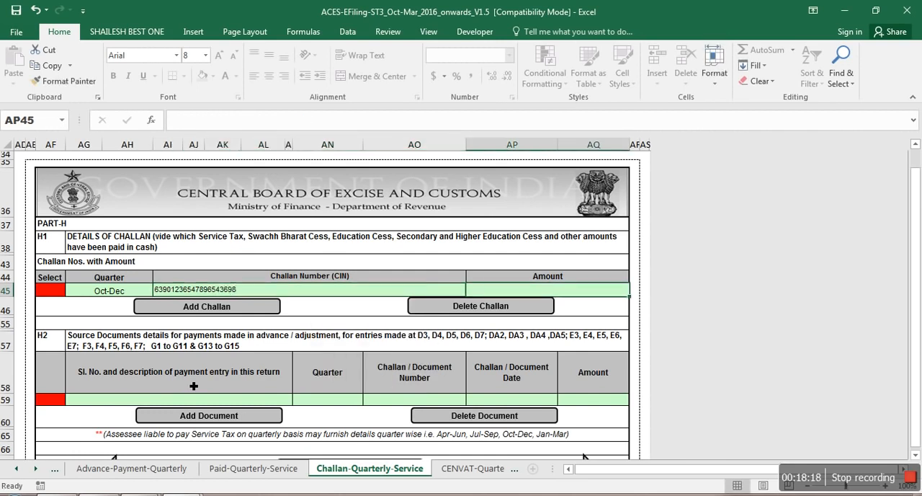
Step: Check the October challan amount in Working and enter 17421 as the amount of the first challan
key("alt+Tab")
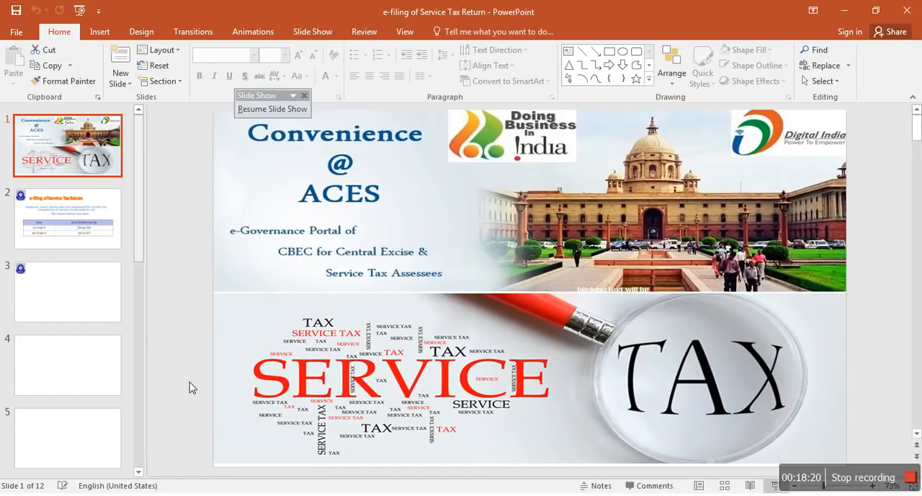
key("alt+Tab")
key("alt+Tab")
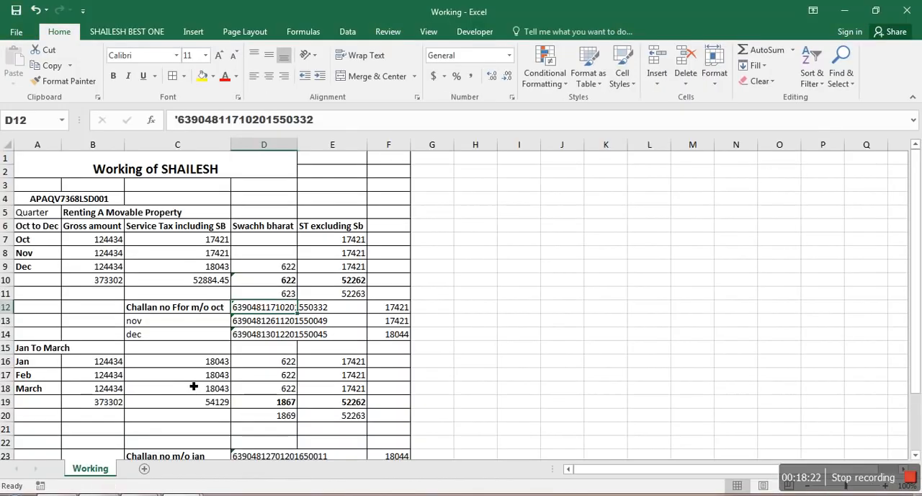
key("Right")
key("Right")
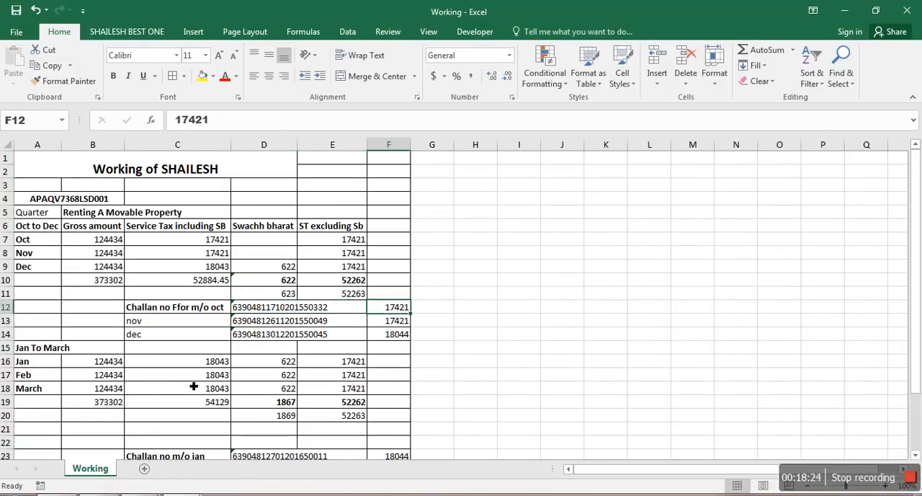
key("alt+Tab")
key("alt+Tab")
key("alt+Tab")
type("17421")
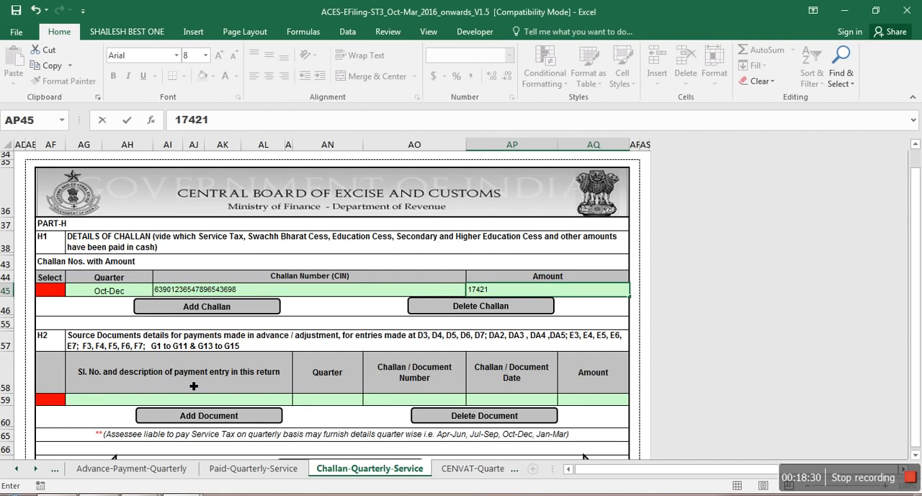
Step: Add a second challan row in H1 and set its quarter to Oct-Dec
left_click(175, 310)
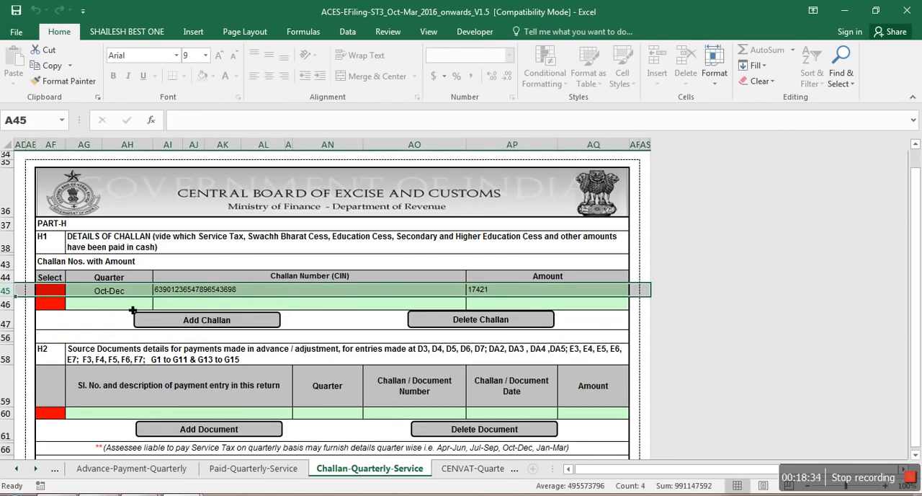
left_click(133, 307)
left_click(160, 304)
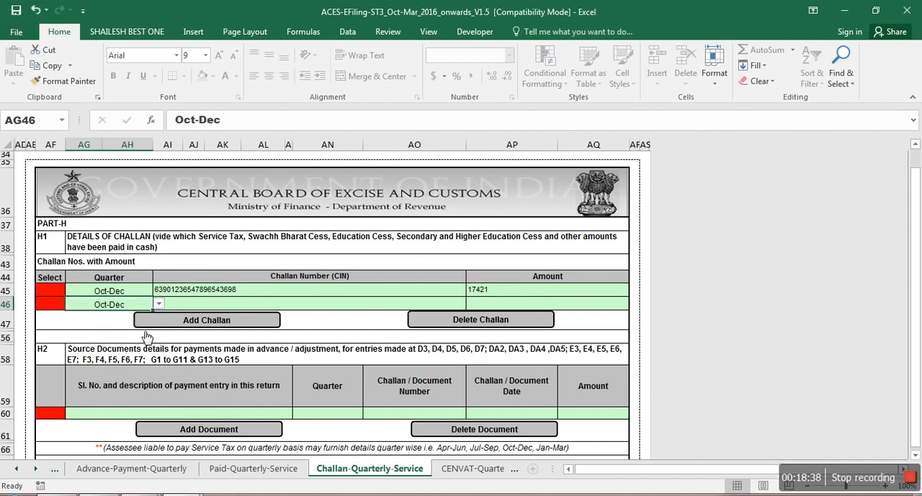
Step: Check the November challan number and amount in the Working sheet and return to the challan details
key("alt+Tab")
key("alt+Tab")
key("alt+Tab")
key("Tab")
key("alt+Tab")
key("Tab")
key("Escape")
key("alt+Tab")
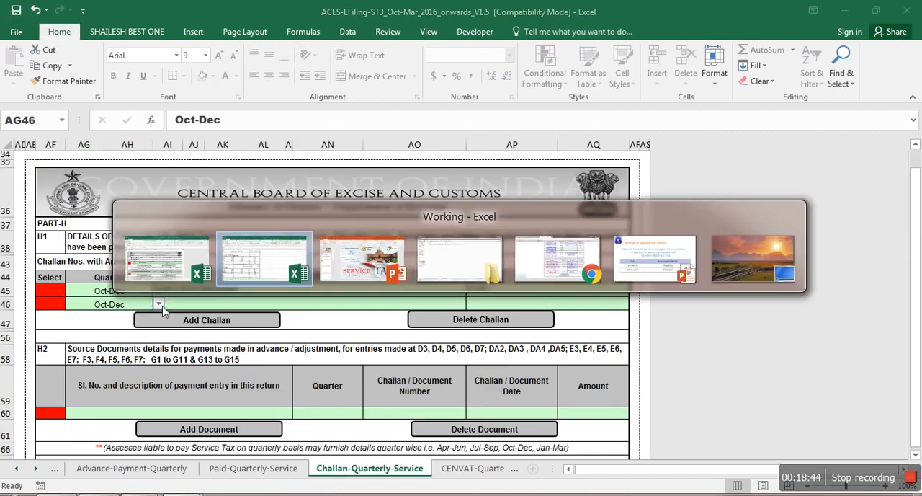
key("alt+Tab")
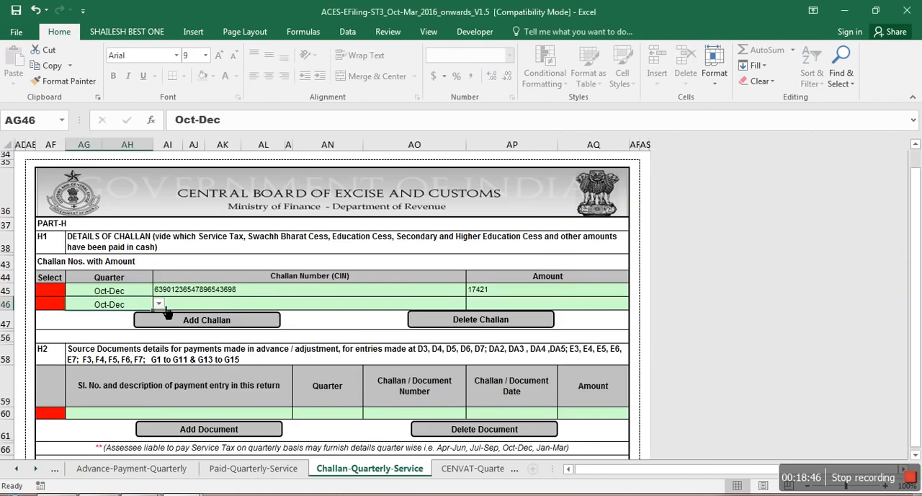
key("alt+Tab")
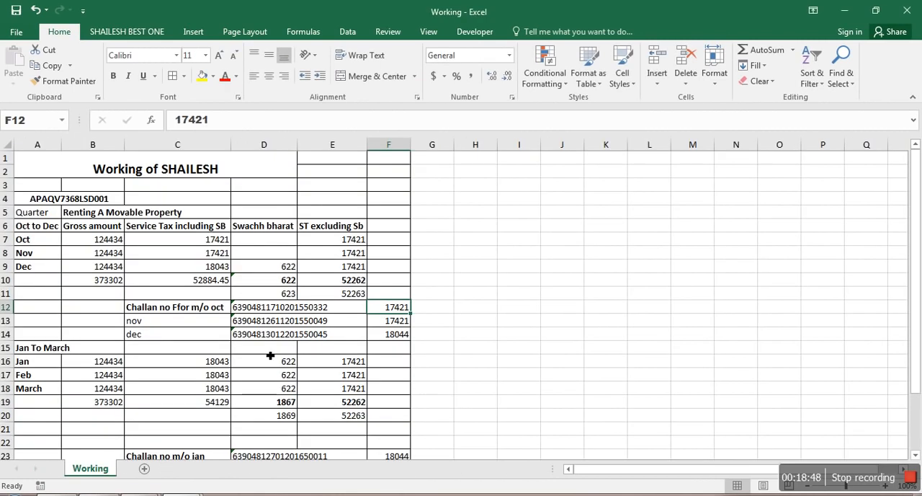
key("alt+Tab")
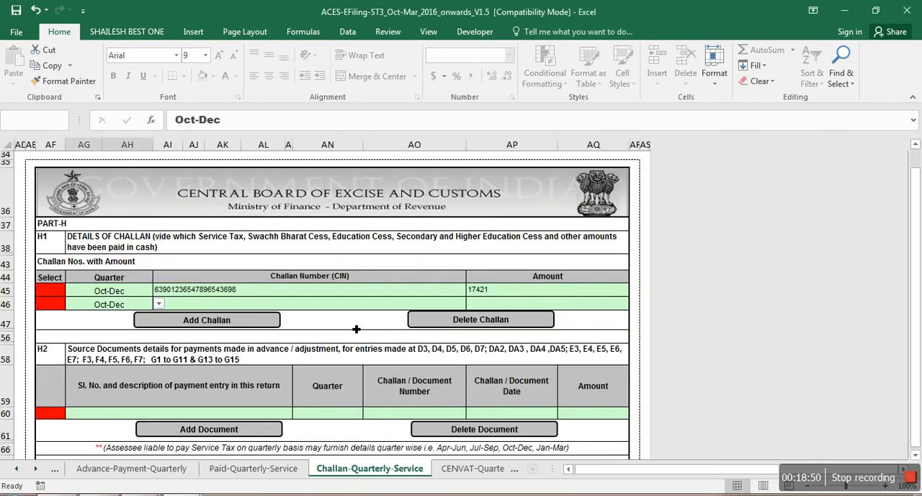
Step: Enter a sample challan number (CIN) and the amount 17421 in the second H1 row
left_click(205, 304)
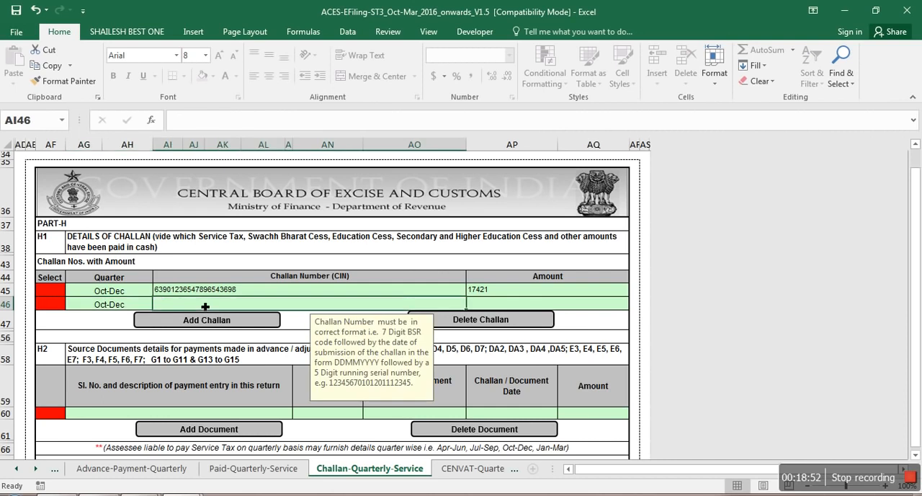
type("63245879654123654789")
key("Tab")
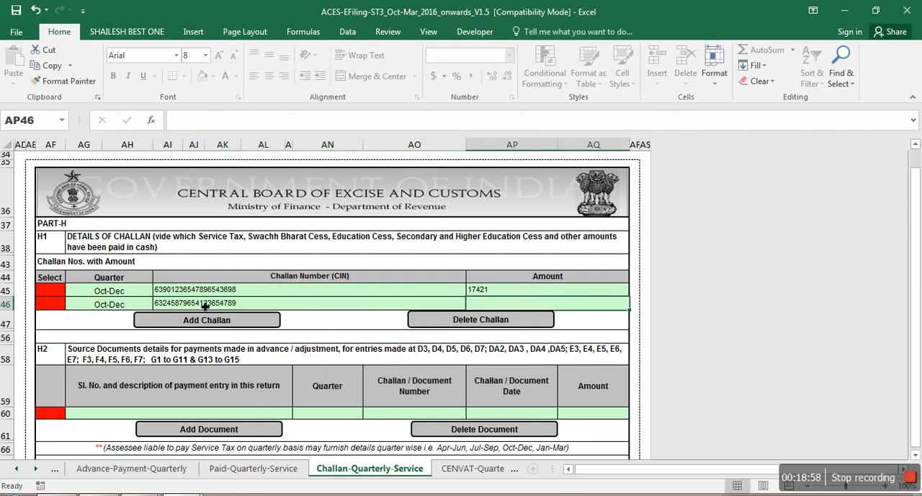
type("17421")
Step: Add a third challan row in H1 and set its quarter to Oct-Dec
left_click(206, 322)
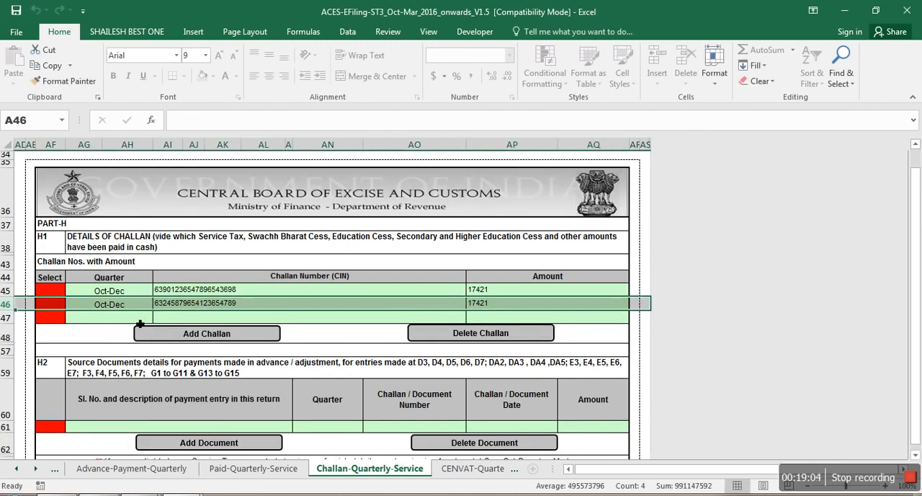
left_click(140, 323)
left_click(159, 318)
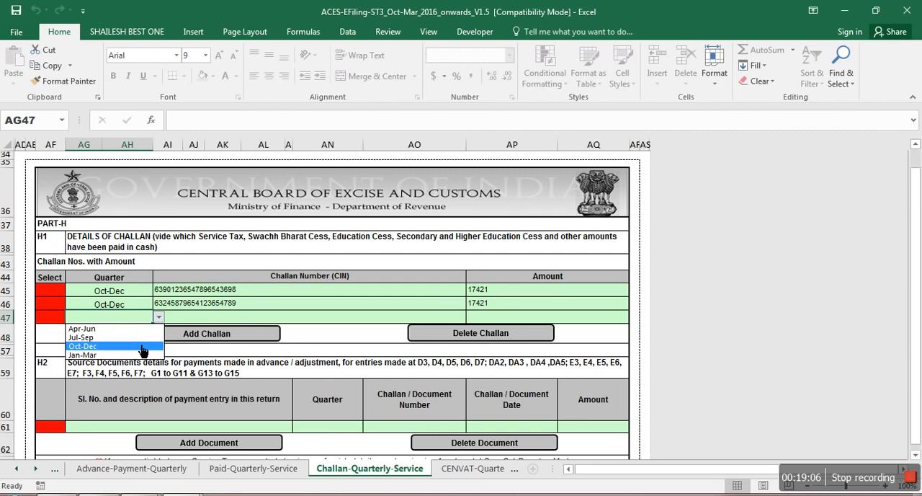
left_click(142, 347)
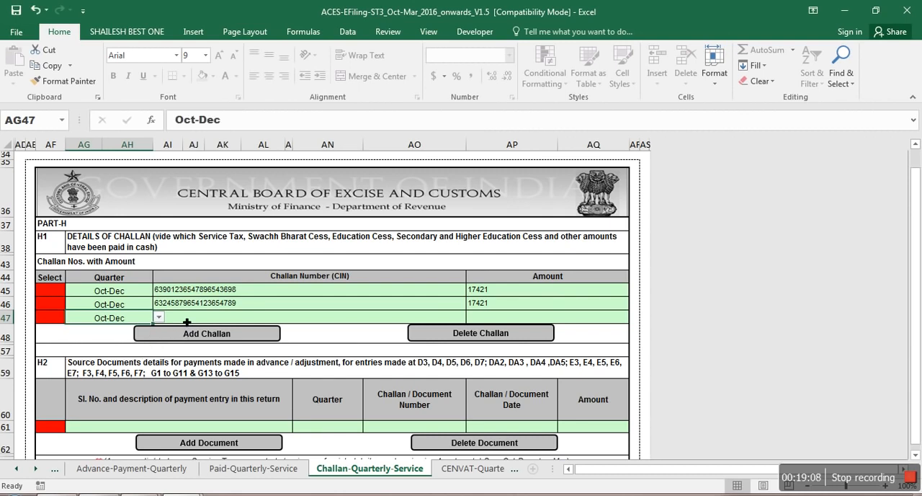
Step: Check the December challan in Working, enter a sample challan number and 18044 in the third row, and add a fourth challan row
left_click(187, 322)
key("alt+Tab")
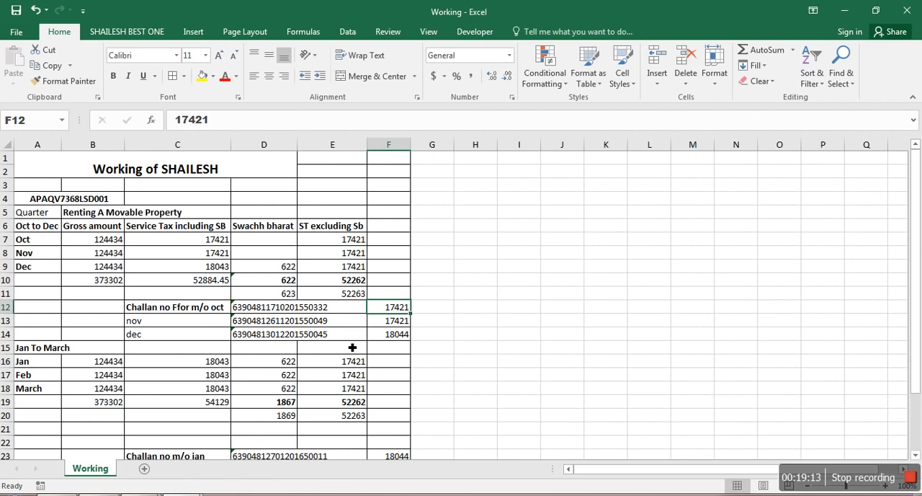
key("alt+Tab")
type("36547896542365789654")
key("Tab")
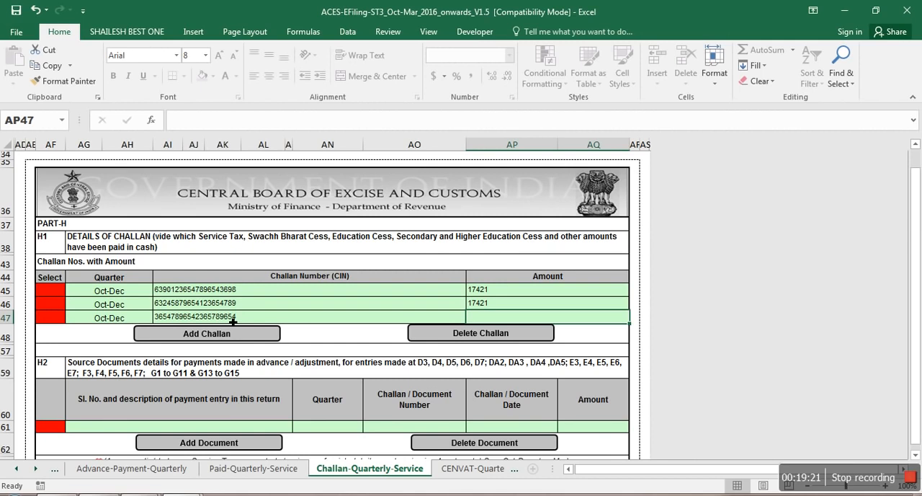
type("18044")
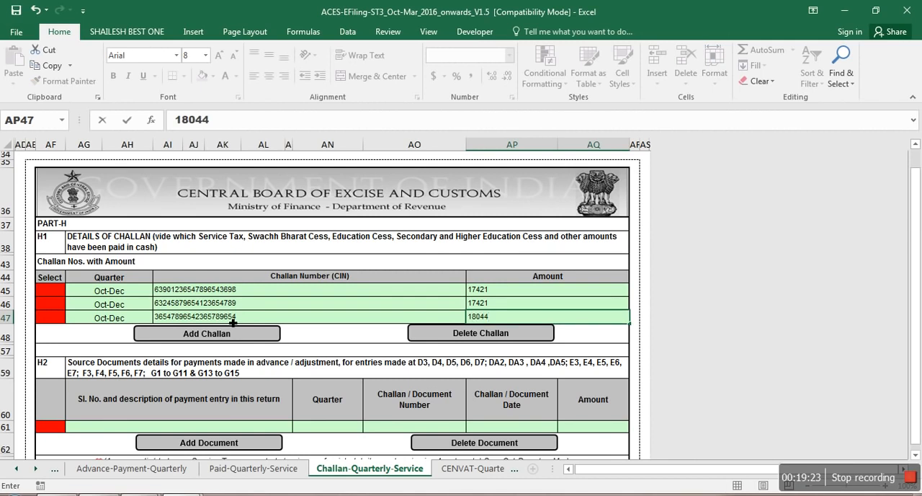
left_click(225, 335)
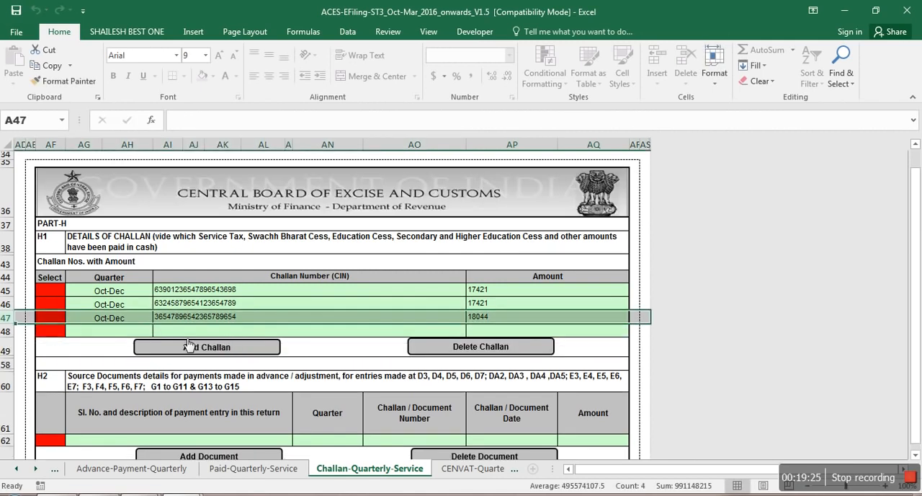
Step: Set the fourth H1 row's quarter to Jan-Mar and check the January challan in the Working sheet, returning to the challan details
left_click(159, 330)
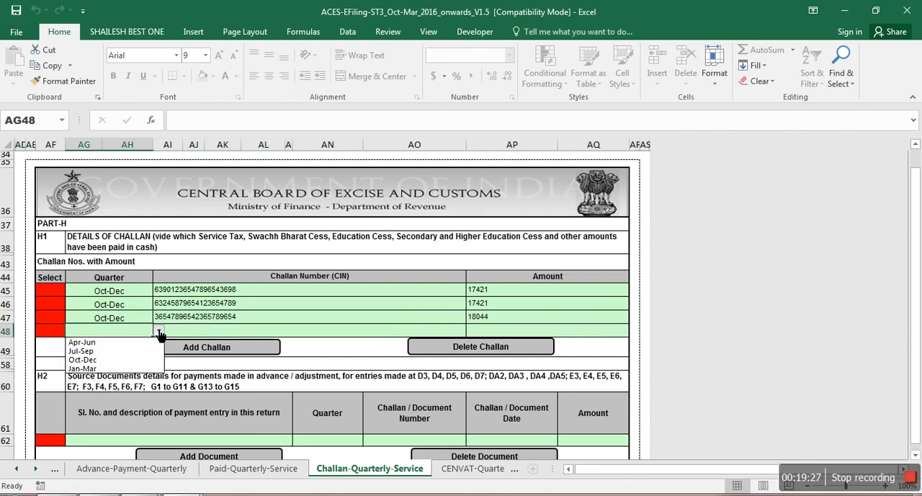
left_click(142, 368)
key("alt+Tab")
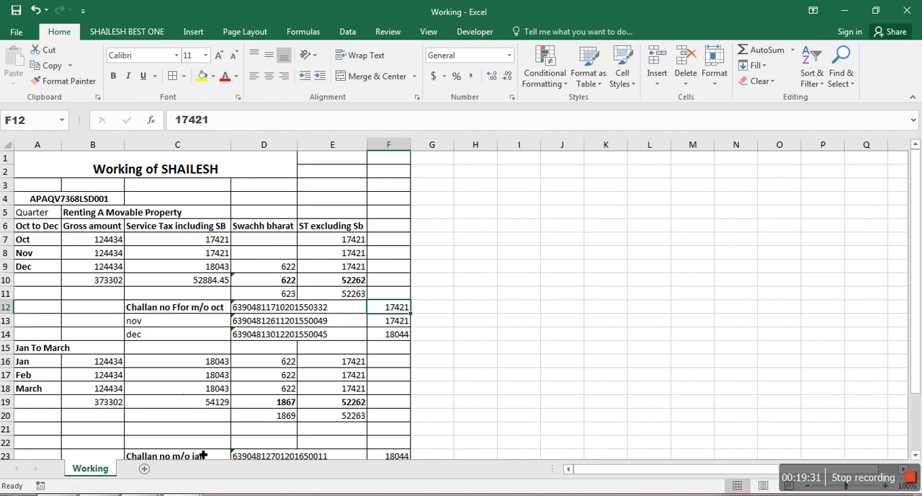
key("Down")
key("Down")
key("Down")
key("Down")
key("Down")
key("Down")
key("Down")
key("Down")
key("Down")
key("Down")
key("Down")
key("Down")
key("Down")
key("Down")
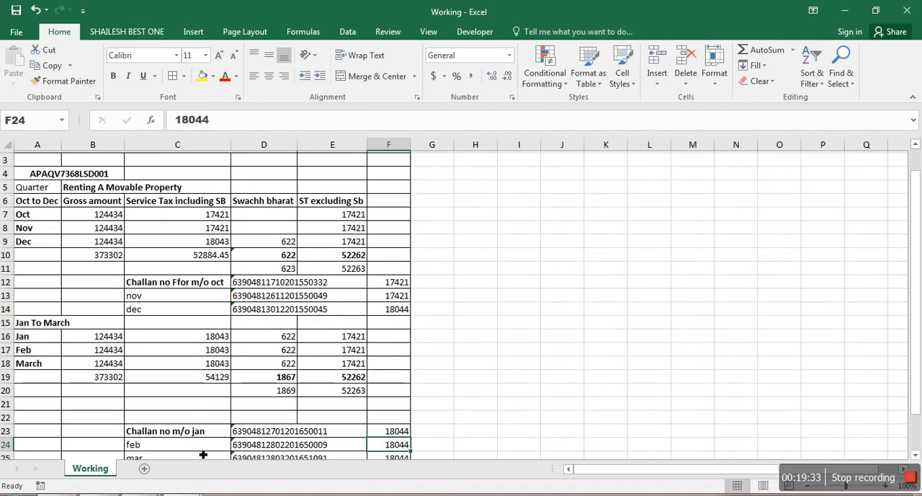
key("Up")
key("alt+Tab")
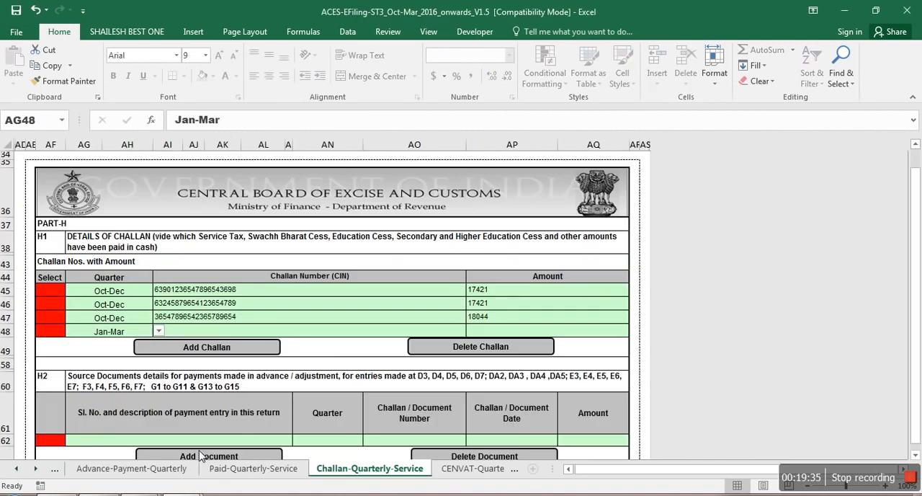
Step: Enter a sample challan number (CIN) in the fourth H1 row, check the amount in Working, and enter 18044
left_click(214, 332)
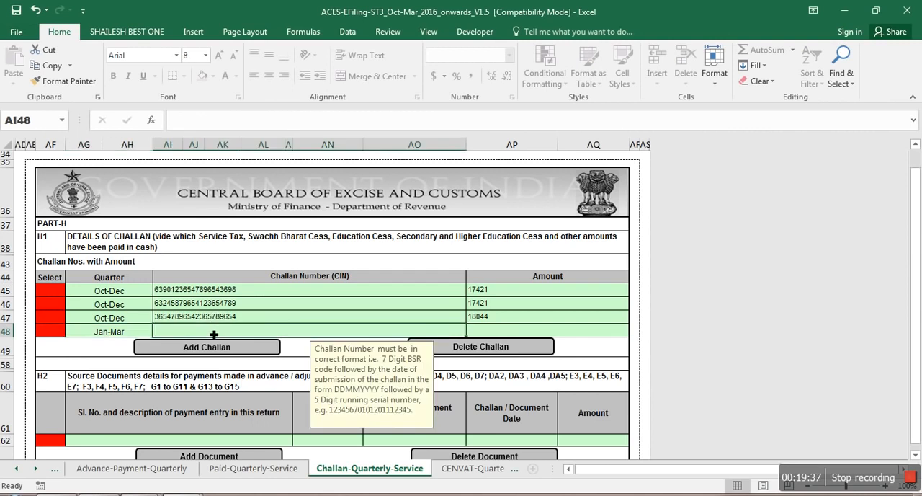
type("36901456987456")
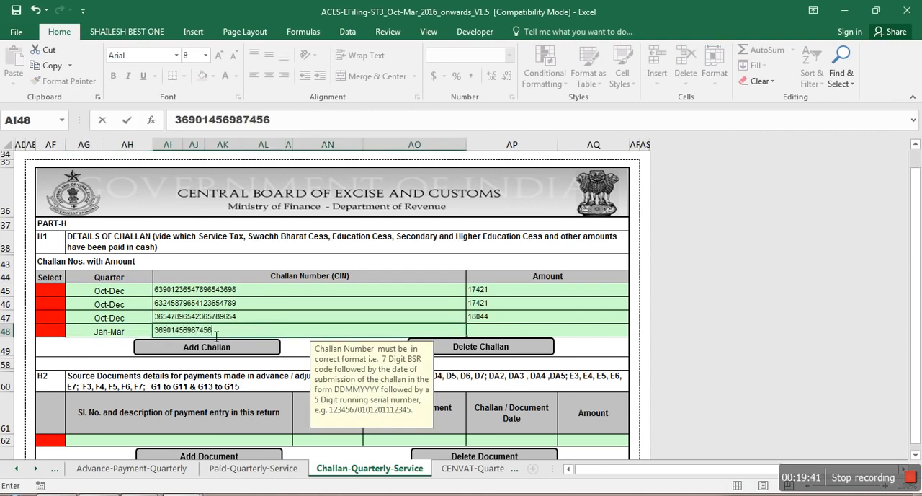
type("987456")
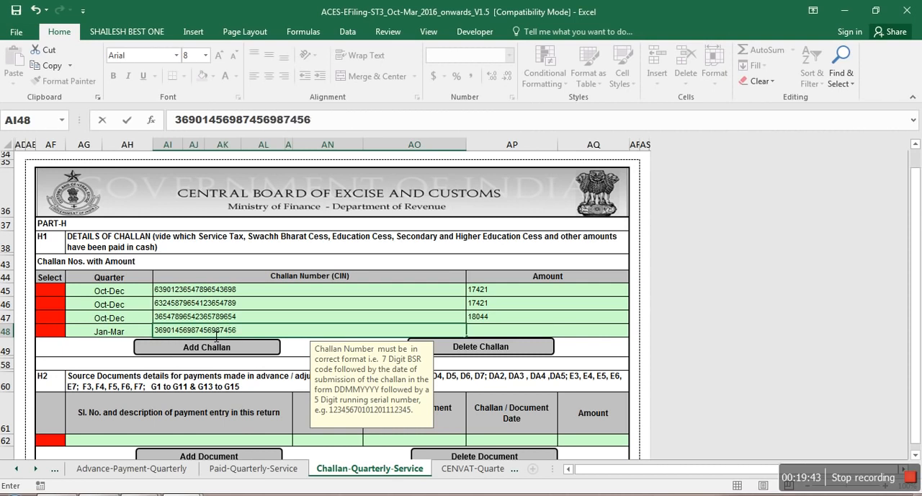
key("Tab")
key("alt+Tab")
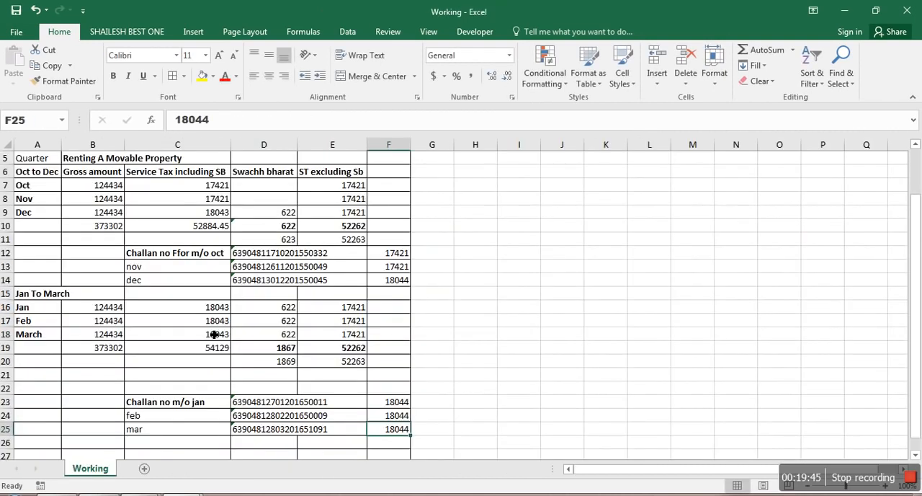
key("alt+Tab")
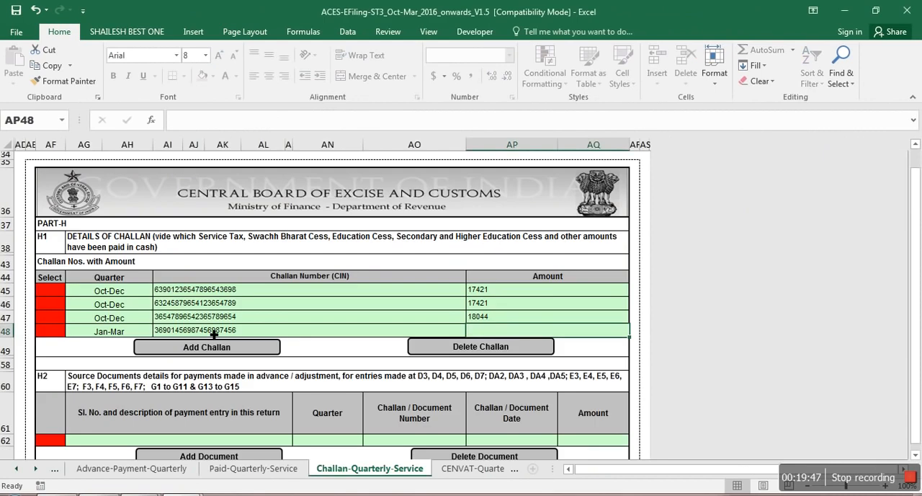
type("18044")
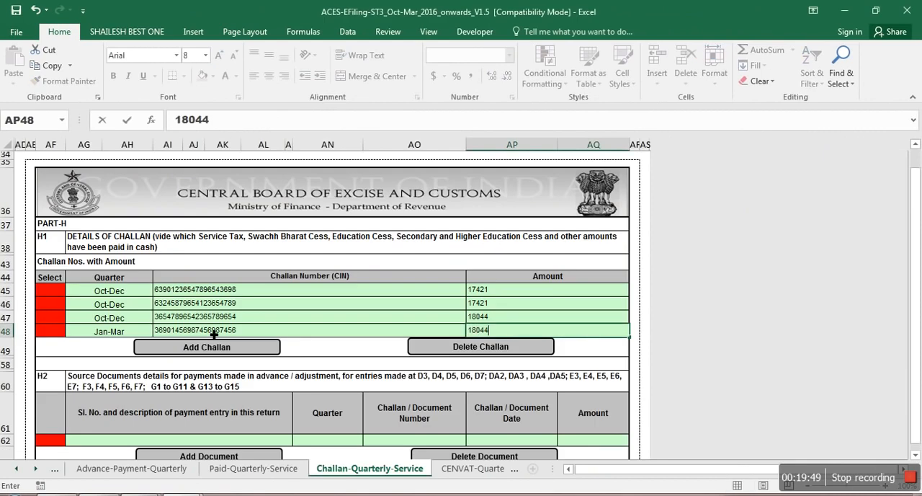
Step: Add a fifth challan row in H1 and set its quarter to Jan-Mar
left_click(214, 347)
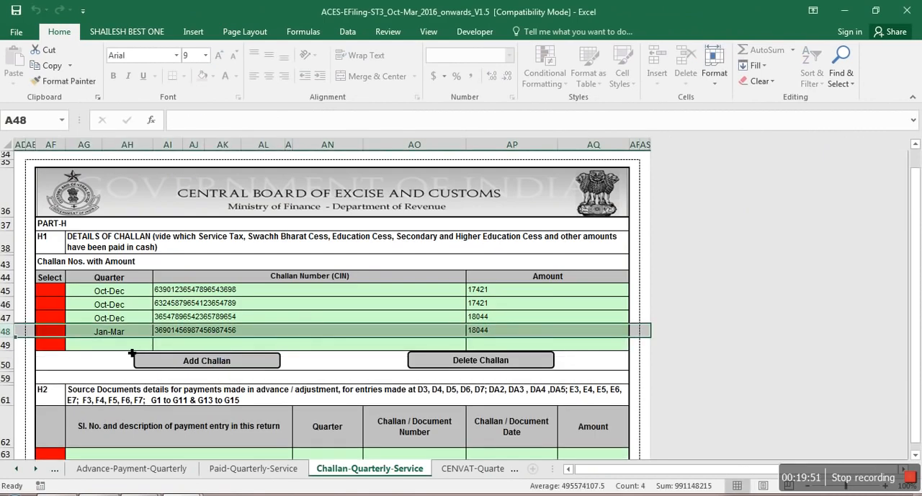
left_click(159, 345)
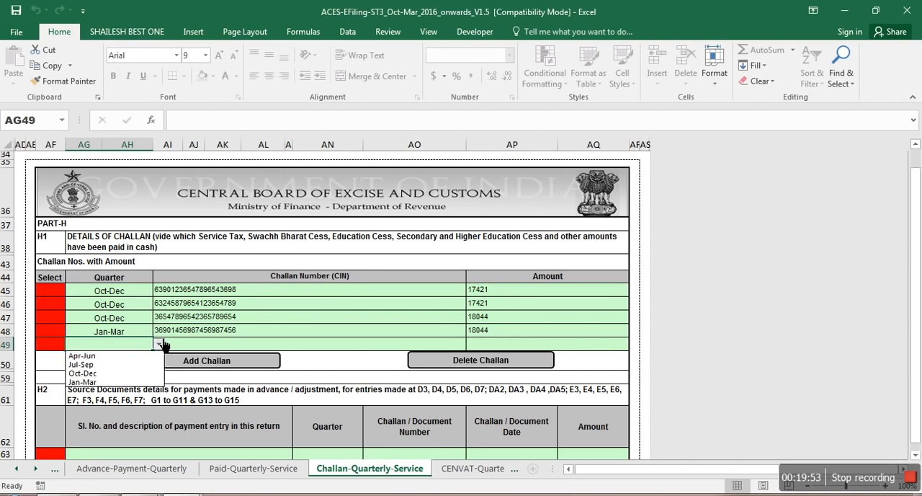
left_click(143, 383)
Step: Enter a sample challan number (CIN) and the amount 18044 in the fifth H1 row
left_click(188, 348)
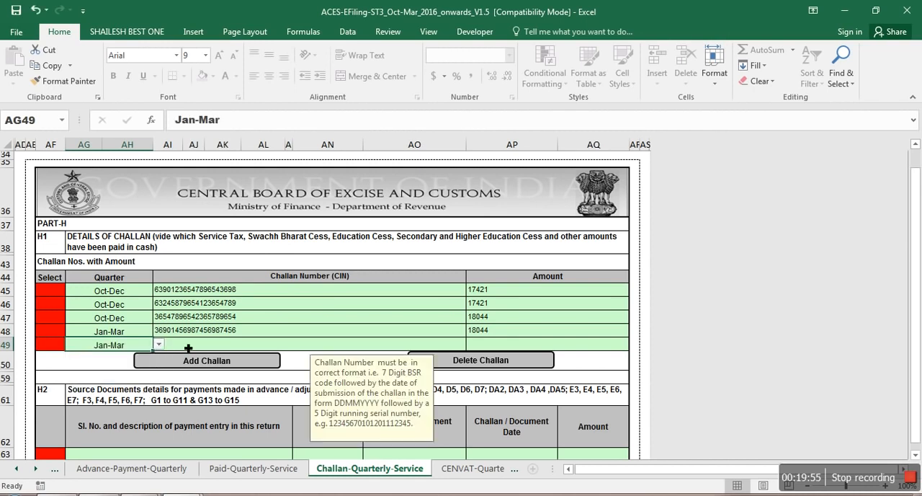
type("3690")
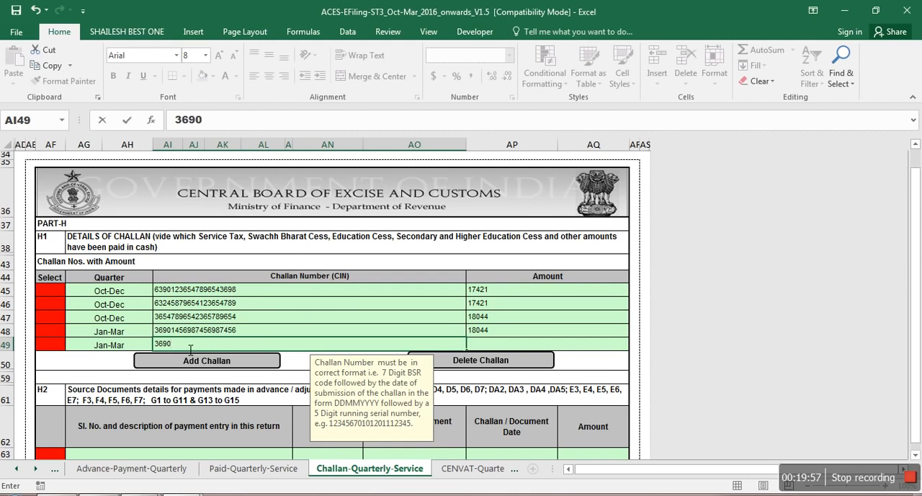
type("1234567898465466")
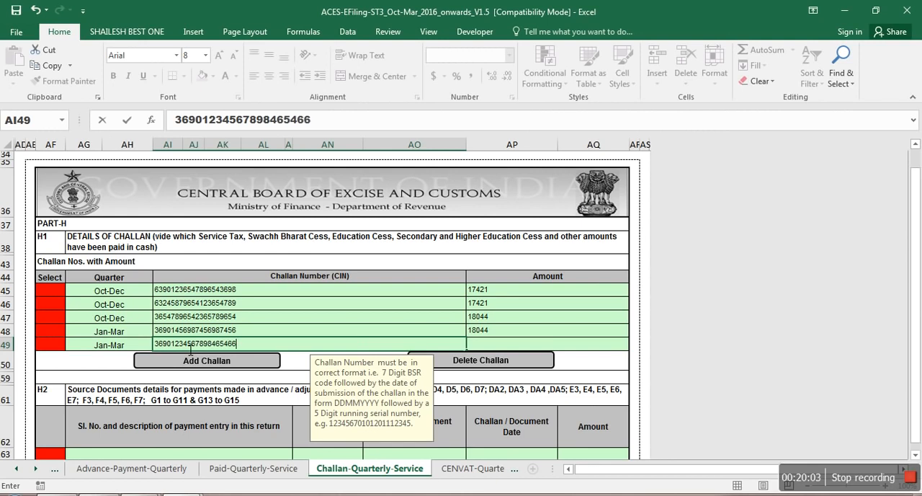
key("Tab")
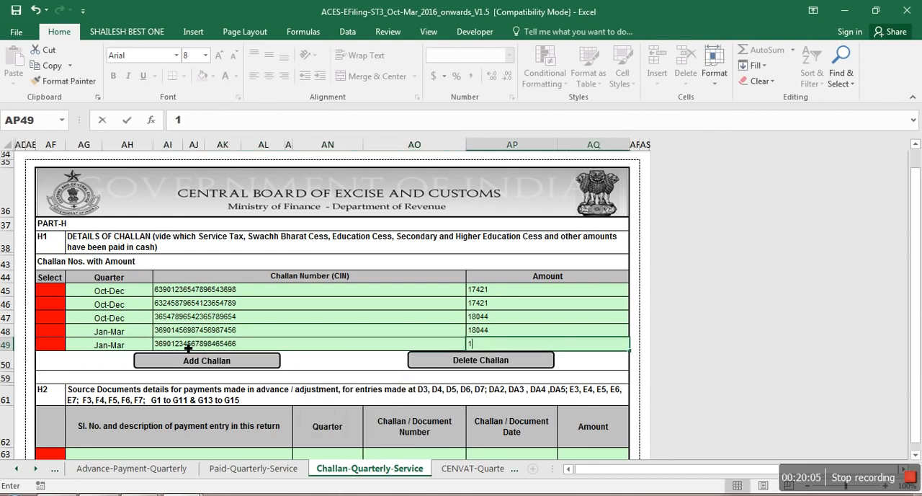
type("18044")
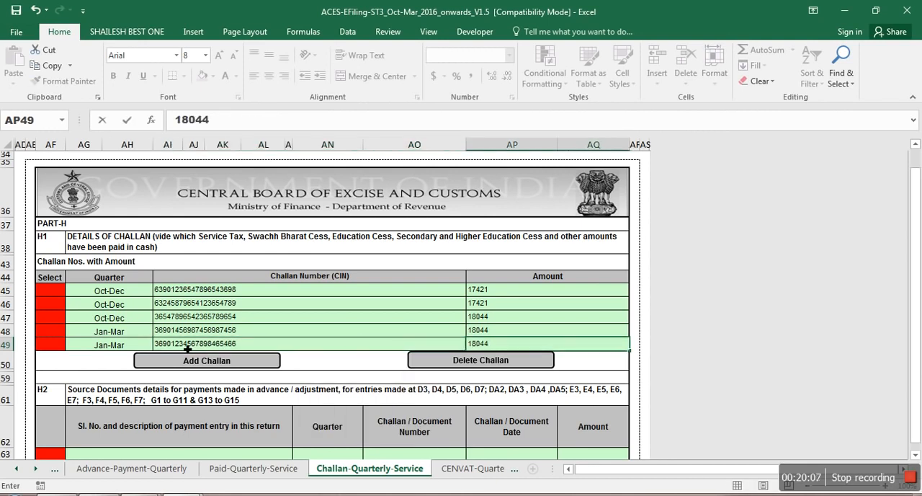
Step: Add a sixth challan row in H1 and set its quarter to Jan-Mar
left_click(187, 361)
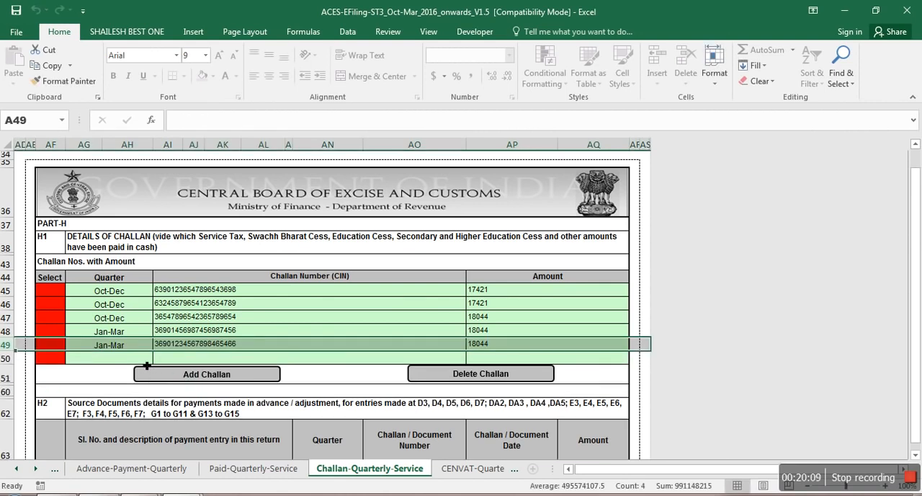
left_click(146, 359)
left_click(159, 358)
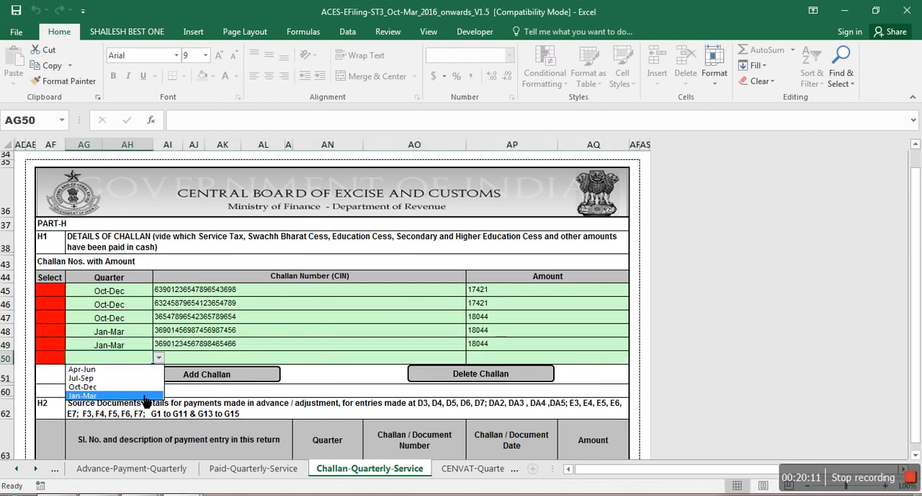
left_click(146, 395)
Step: Enter a sample challan number (CIN) and the amount 18044 in the sixth H1 row
left_click(183, 360)
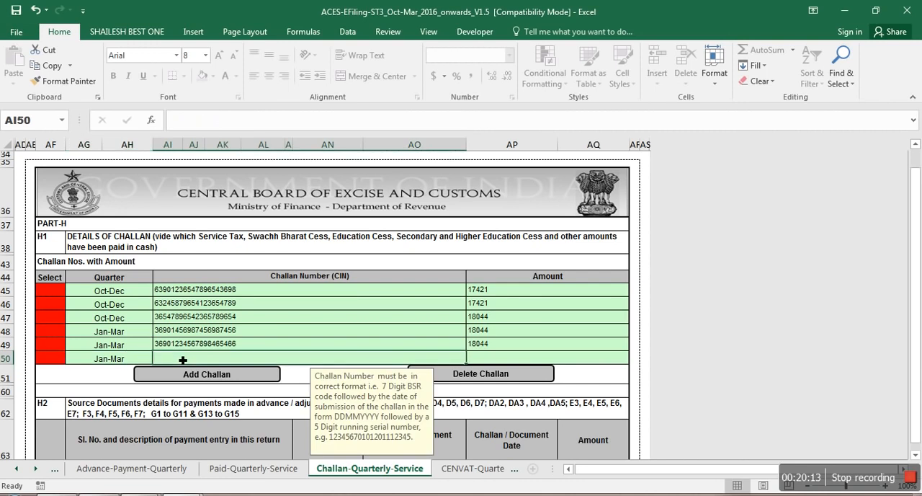
type("3692")
key("BackSpace")
type("01223654665466")
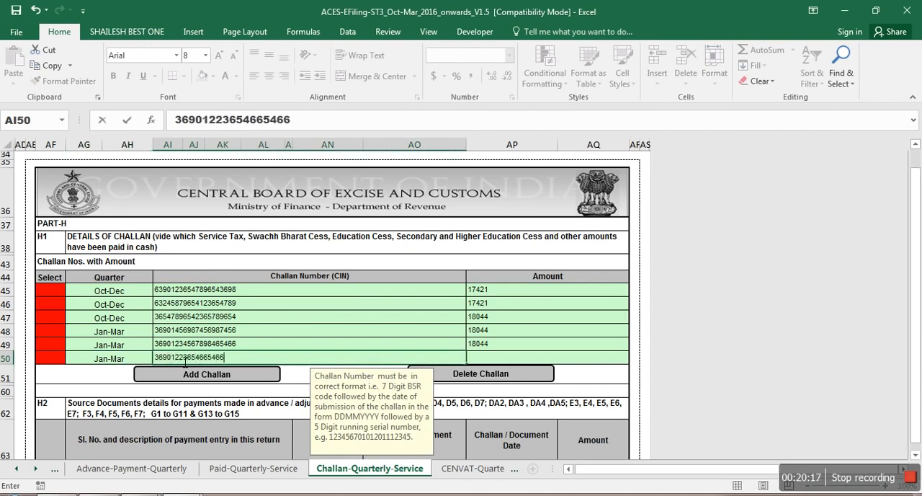
type("656")
key("Tab")
type("1")
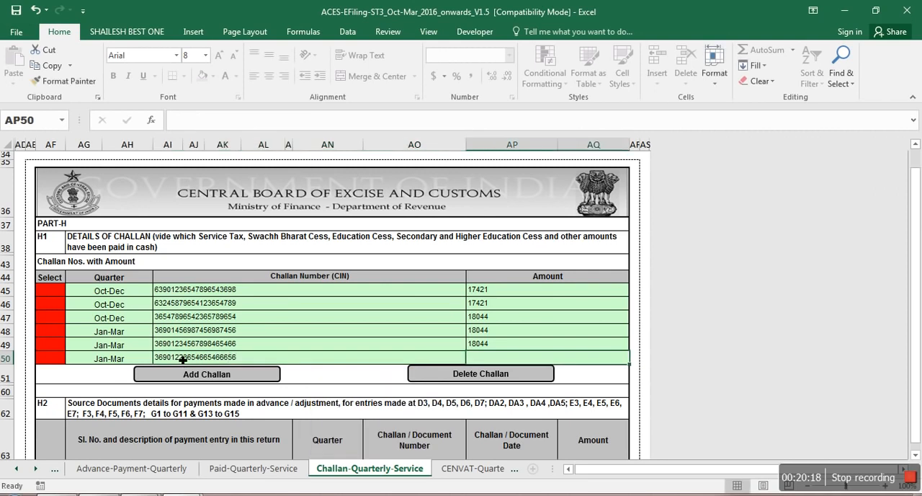
type("8044")
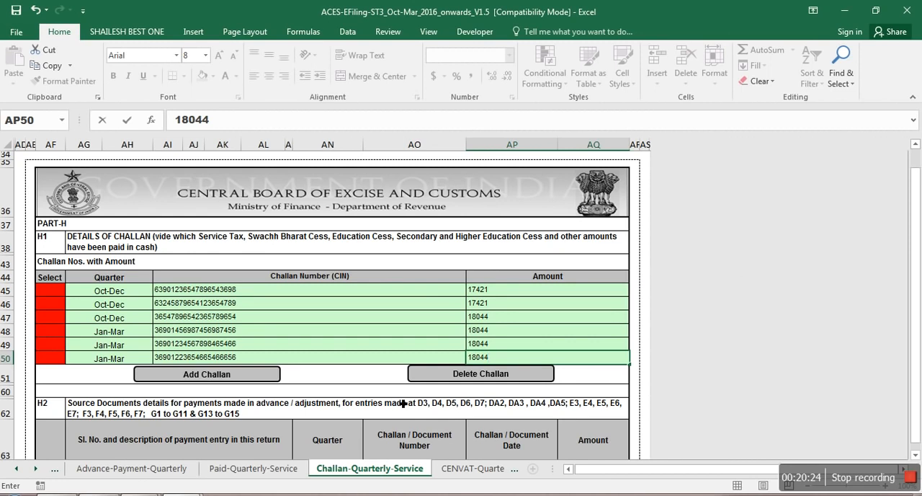
Step: Validate the Challan-Quarterly-Service sheet and dismiss the validation report
key("Return")
key("Return")
key("Return")
key("Return")
key("Return")
key("Return")
key("Return")
key("Return")
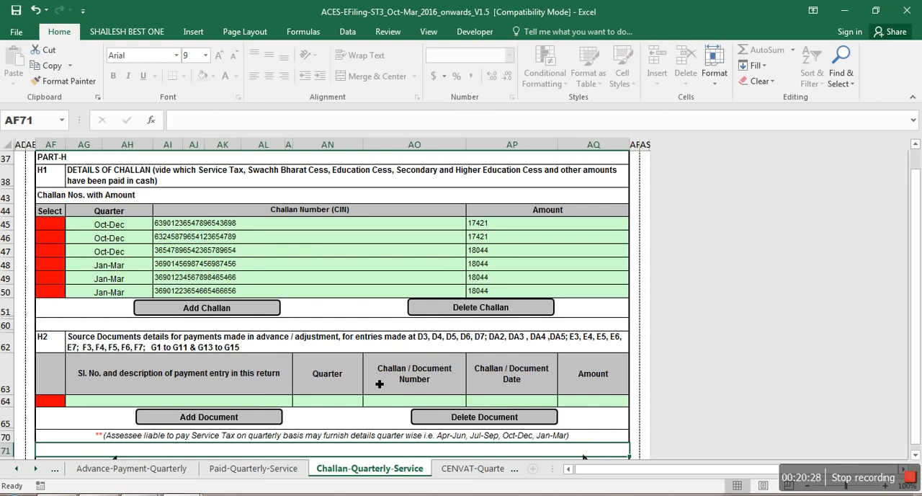
key("Return")
key("Return")
key("Return")
key("Return")
key("Return")
key("Return")
key("Return")
left_click(382, 422)
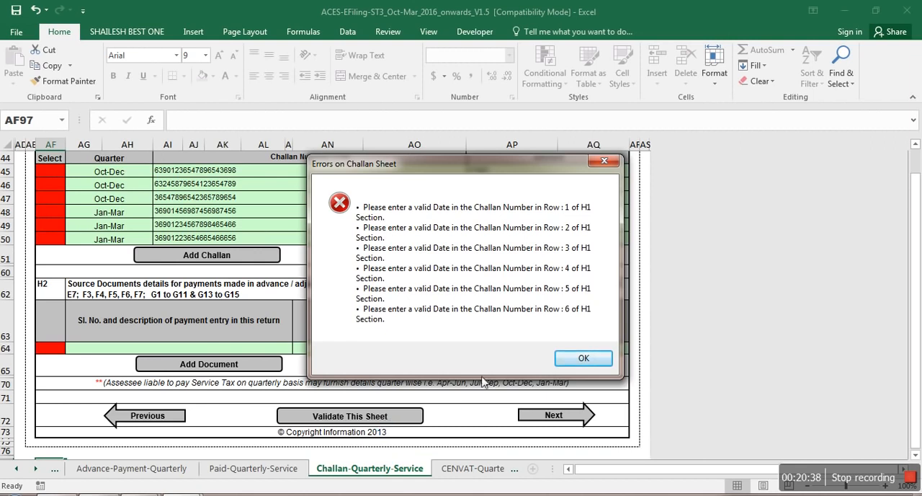
left_click(573, 358)
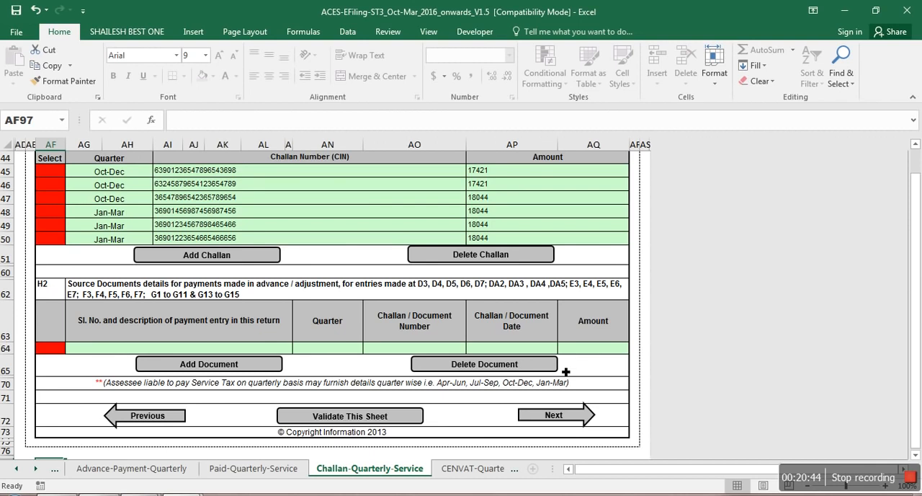
Step: Skip the CENVAT-Quarterly sheet and go to the Part-K self assessment memorandum on the Distributor-Quarterly sheet
left_click(553, 416)
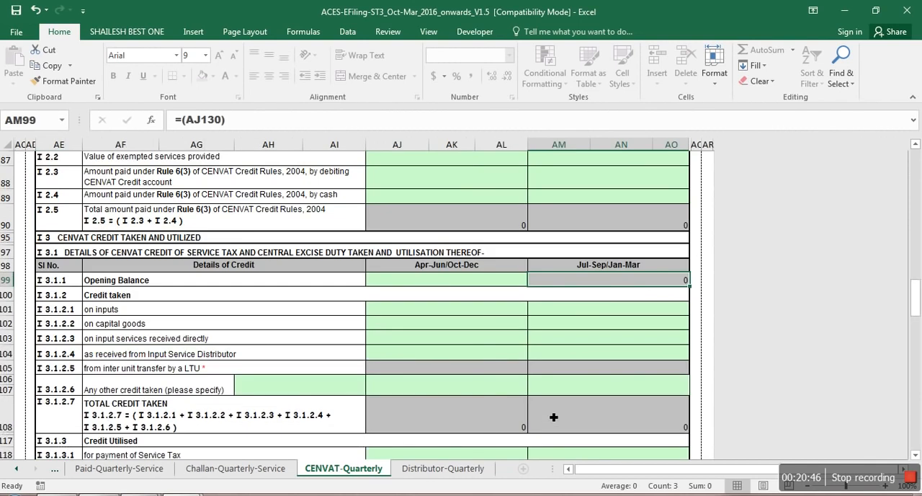
left_click(446, 469)
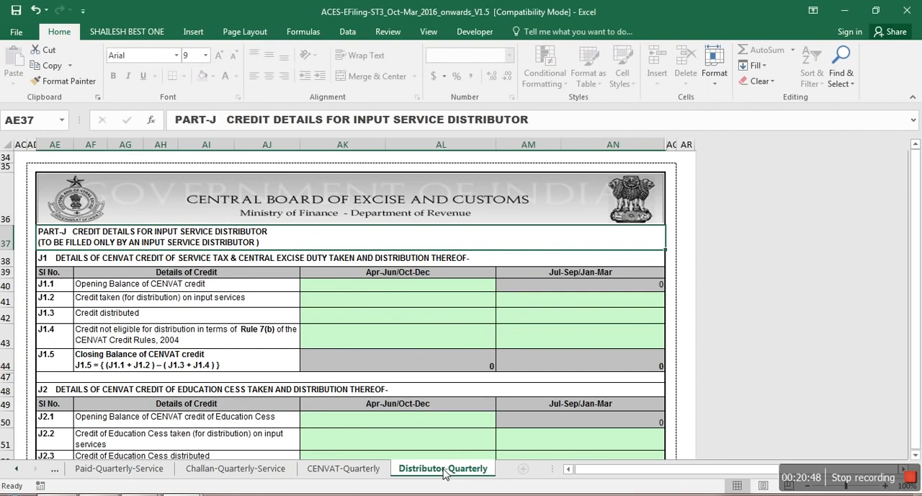
left_click_drag(916, 188, 917, 160)
left_click(563, 363)
key("Down")
key("Down")
key("Down")
key("Down")
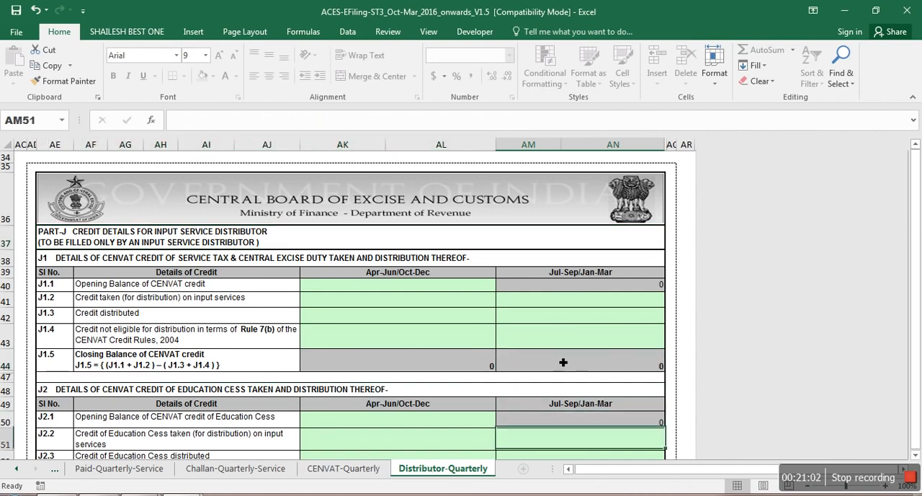
key("Down")
key("Down")
key("Down")
key("Down")
key("Down")
key("Down")
key("Down")
key("Down")
key("Down")
key("Down")
key("Down")
key("Down")
key("Down")
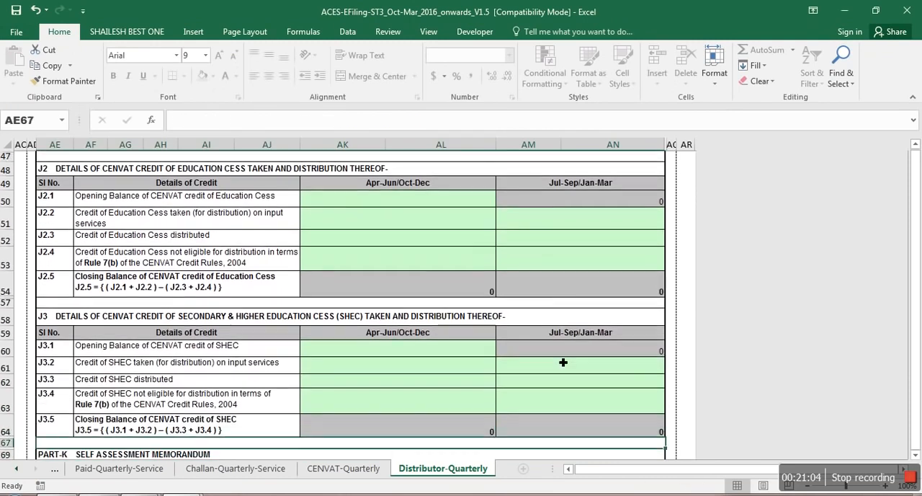
key("Down")
key("Down")
key("Down")
key("Down")
key("Down")
key("Down")
key("Down")
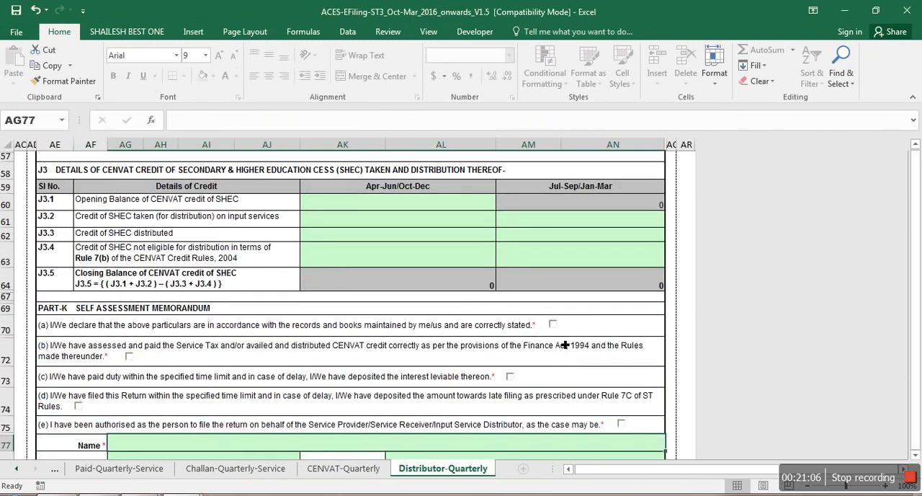
Step: Accept all five Part-K self assessment declarations, (a) through (e)
left_click(554, 325)
left_click(510, 376)
left_click(131, 357)
left_click(79, 406)
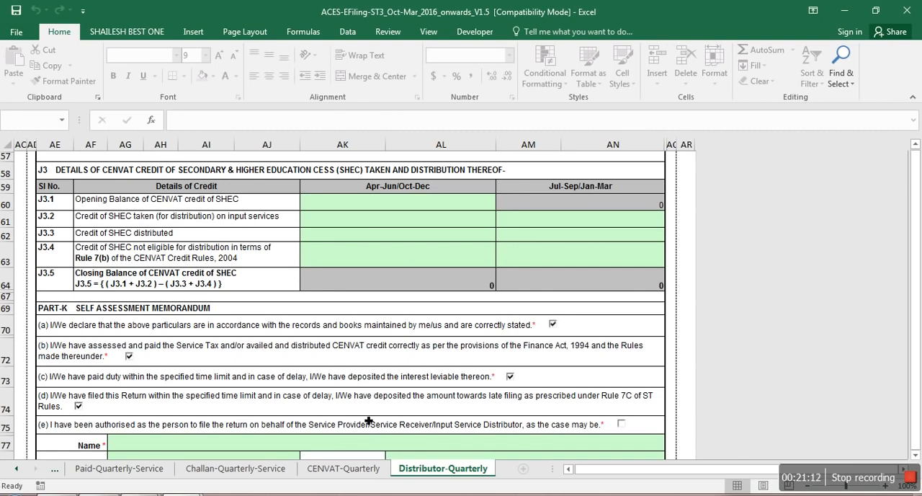
left_click(622, 424)
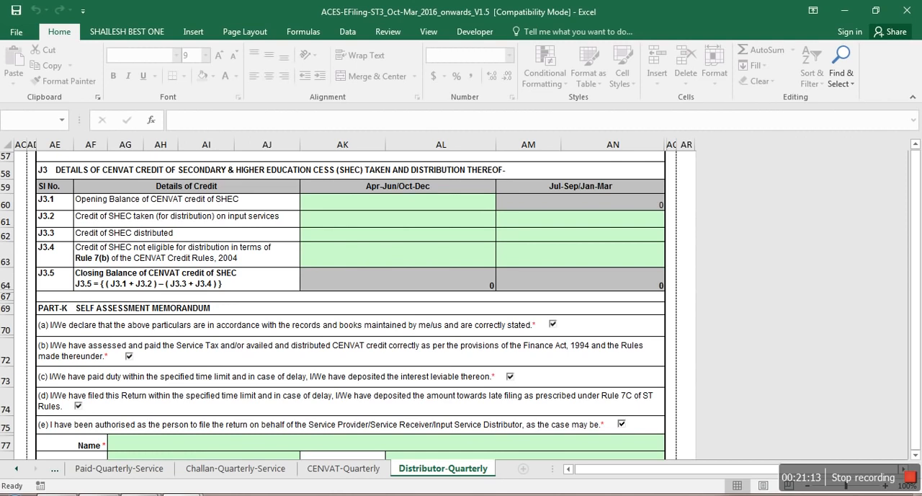
Step: Enter the declarant's name in lowercase in the Part-K Name field
left_click(194, 445)
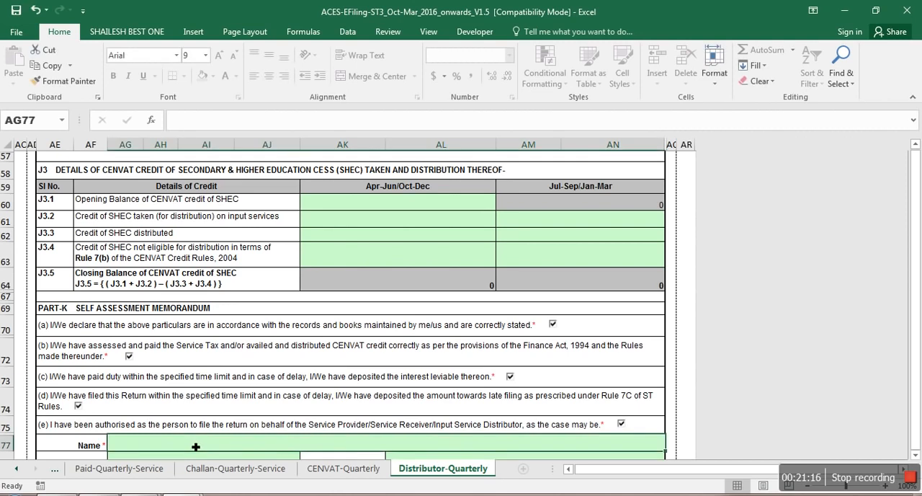
type("sHAILESH")
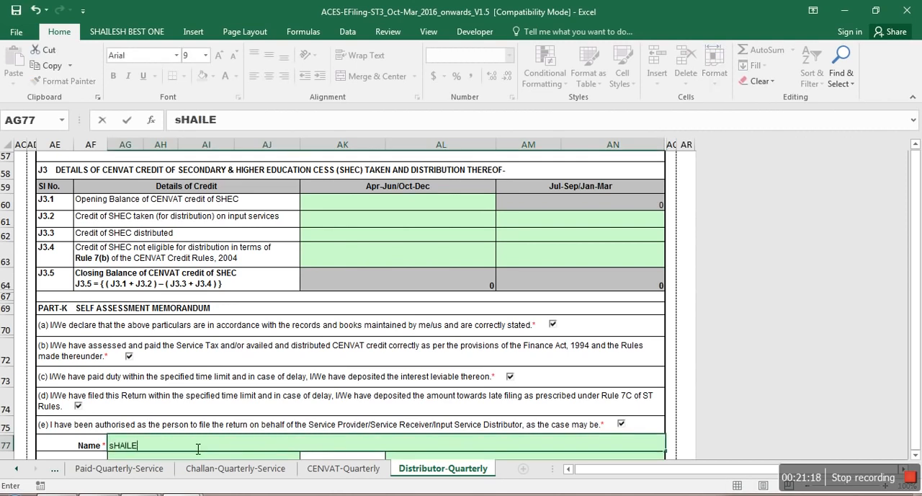
key("BackSpace")
key("BackSpace")
key("BackSpace")
key("BackSpace")
key("BackSpace")
key("BackSpace")
key("BackSpace")
key("BackSpace")
type("shailesh")
key("Return")
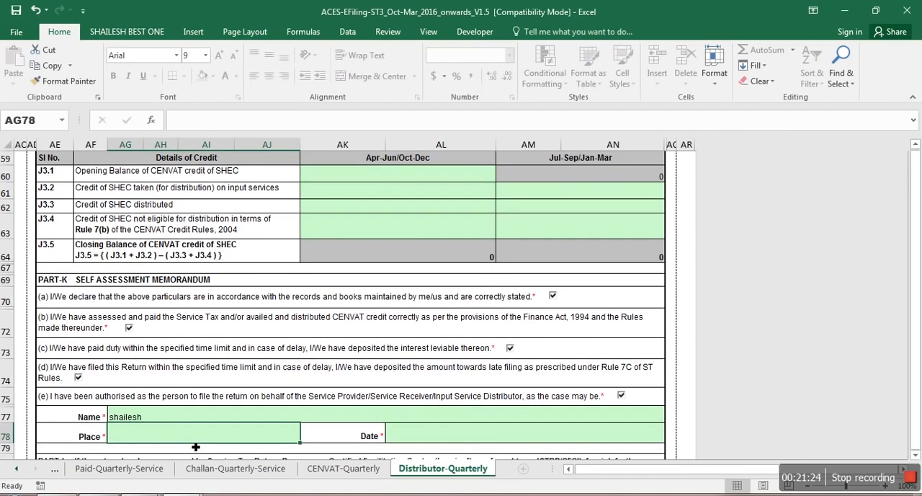
Step: Complete the Part-K declaration with the place Delhi and the date 16/04/2016
type("Delhi")
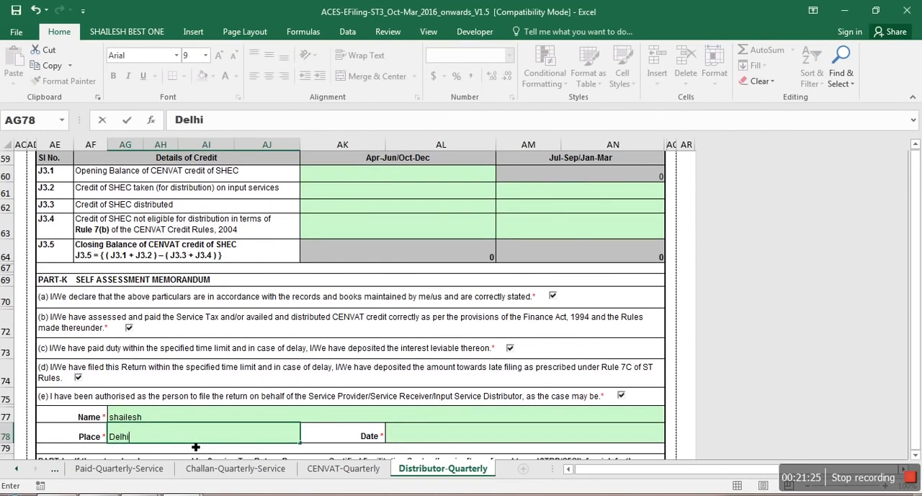
key("Tab")
type("17")
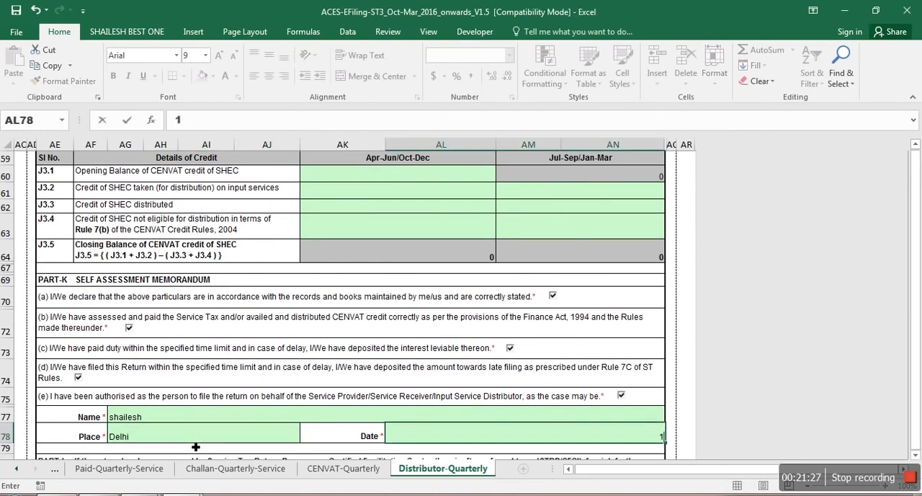
key("BackSpace")
key("BackSpace")
key("BackSpace")
type("6")
type("/04/2016")
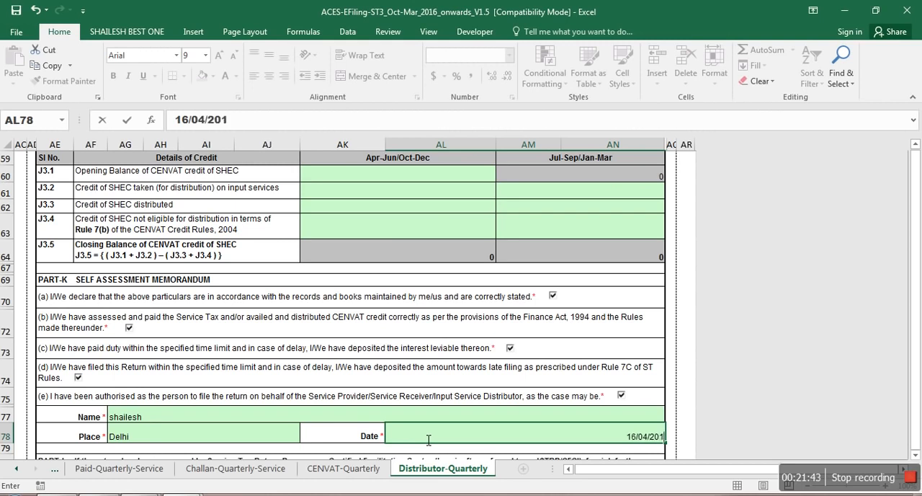
key("Return")
key("Tab")
key("Tab")
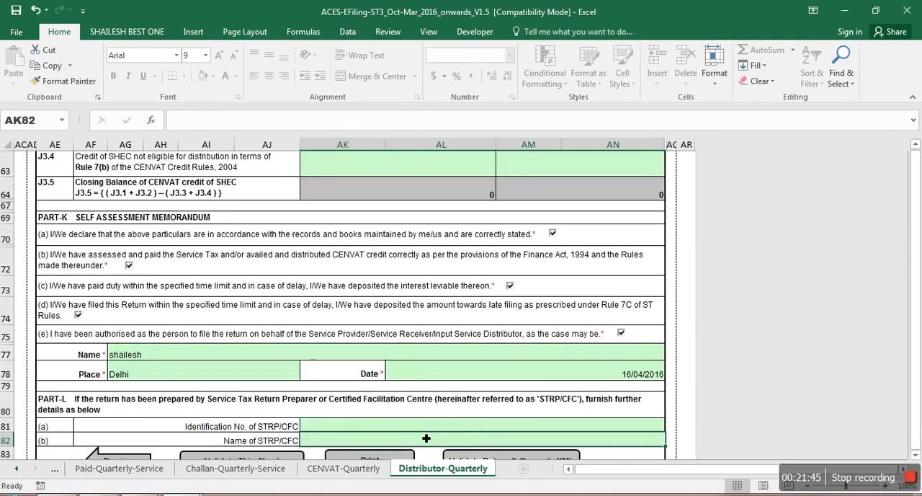
Step: Try to validate the whole return and generate the XML from the Distributor-Quarterly sheet, then dismiss the report
key("Down")
key("Down")
key("Down")
key("Down")
key("Down")
key("Down")
key("Down")
key("Down")
key("Down")
key("Down")
key("Down")
key("Down")
key("Down")
key("Down")
key("Down")
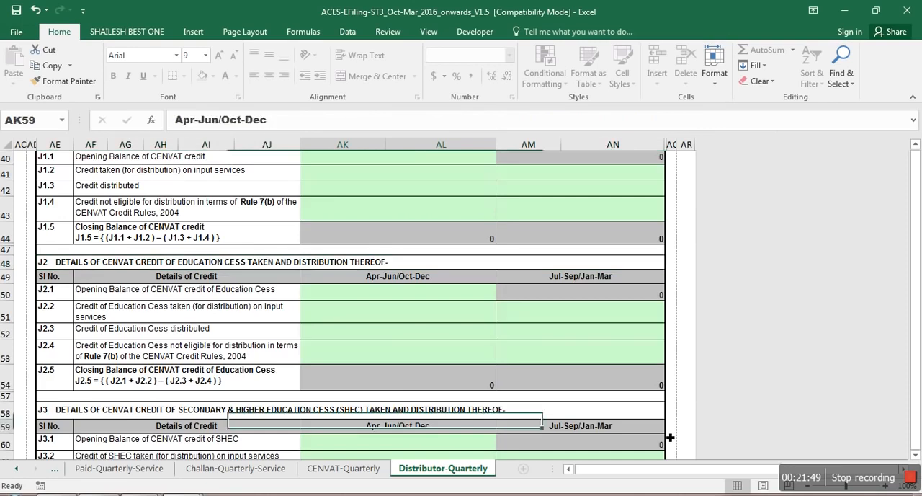
key("Down")
key("Down")
key("Down")
key("Down")
key("Down")
key("Down")
key("Down")
key("Down")
key("Down")
key("Down")
key("Down")
key("Down")
key("Down")
key("Down")
key("Down")
key("Down")
key("Down")
key("Down")
key("Down")
key("Down")
key("Down")
key("Down")
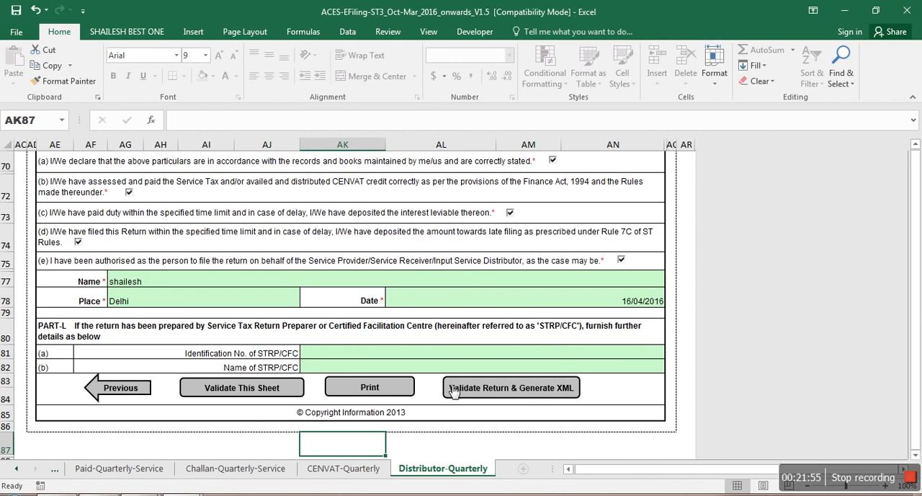
left_click(497, 398)
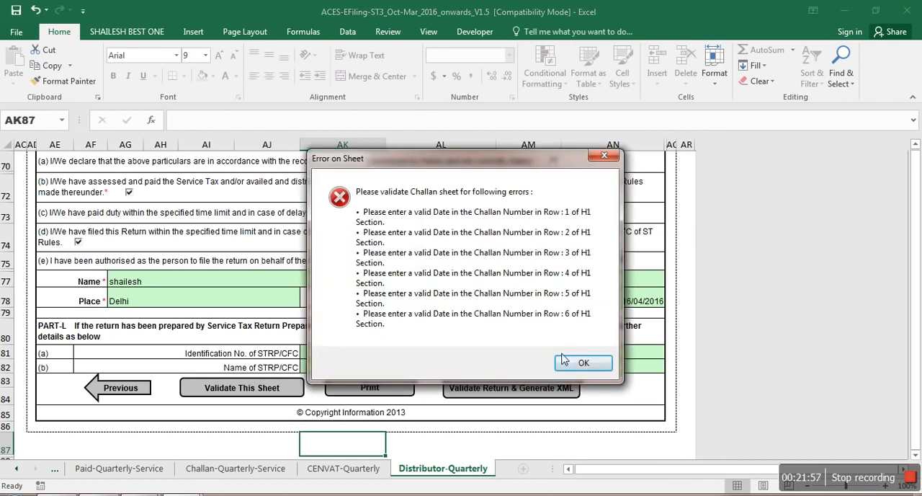
left_click(584, 362)
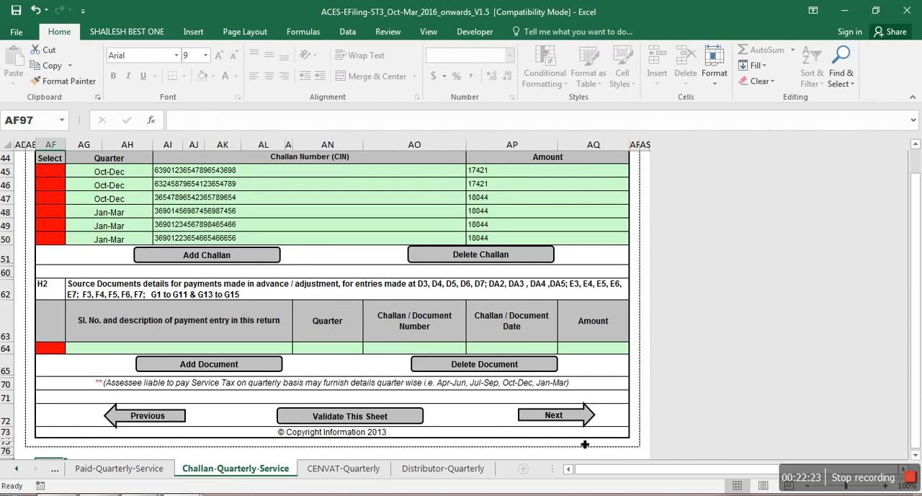
Step: Review the challan entries on the Challan-Quarterly-Service sheet and return to the Distributor-Quarterly sheet
left_click(452, 431)
key("Up")
key("Down")
key("Down")
key("Down")
key("Down")
key("Down")
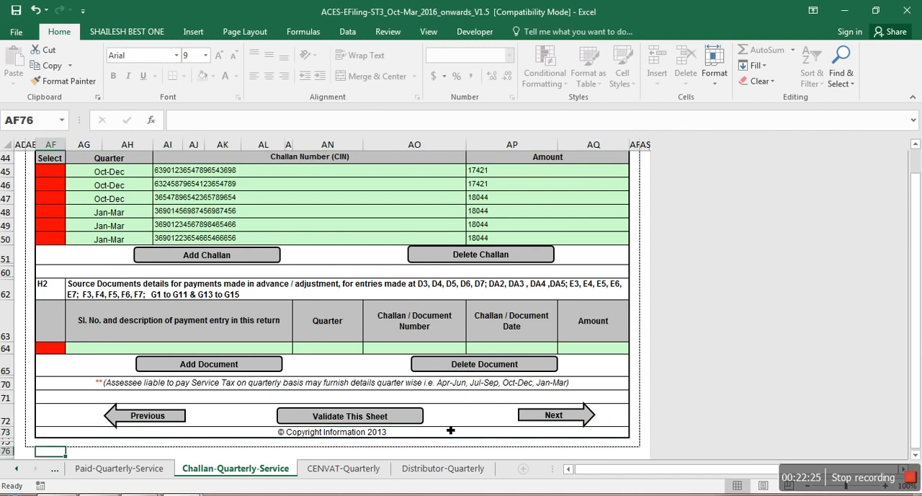
key("Down")
key("Down")
key("Down")
key("Down")
key("Down")
key("Down")
key("Down")
key("Down")
key("Down")
key("Down")
key("Down")
key("Down")
key("Down")
key("Down")
key("Down")
key("Down")
key("Down")
key("Down")
key("Down")
key("Down")
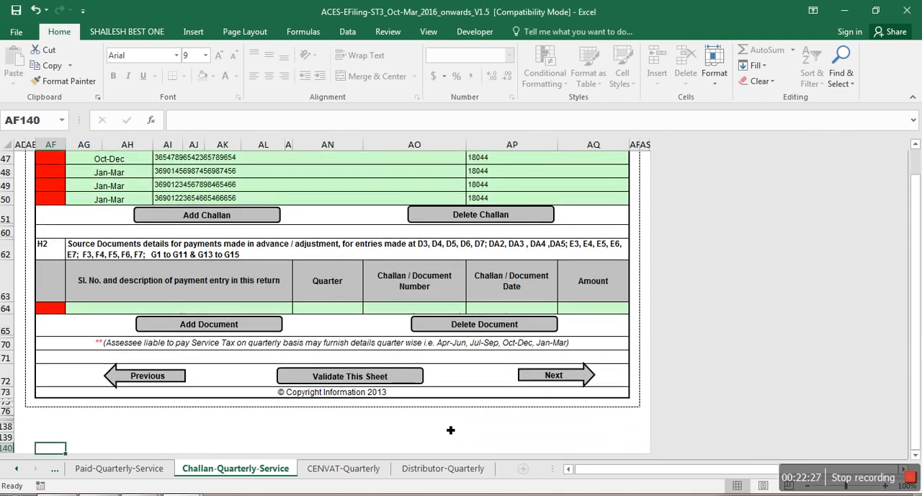
left_click(460, 469)
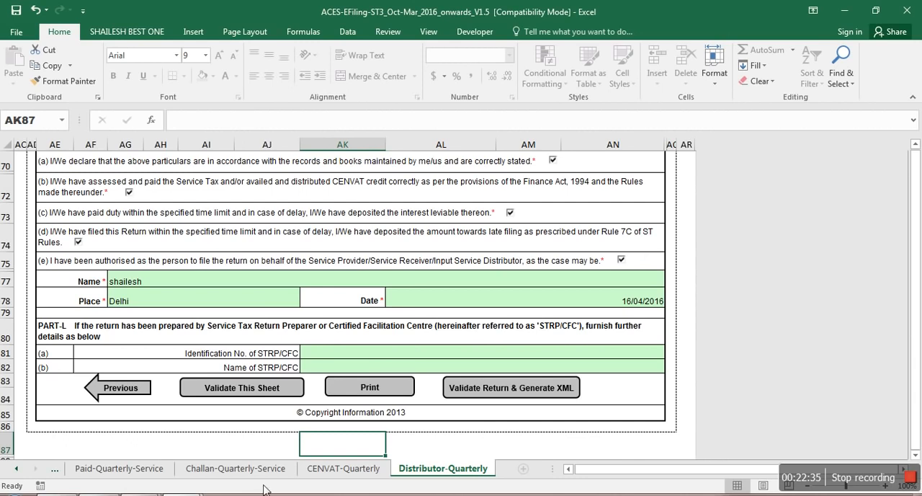
Step: Switch to Chrome, reload the ACES website and open its Service Tax login page
left_click(99, 494)
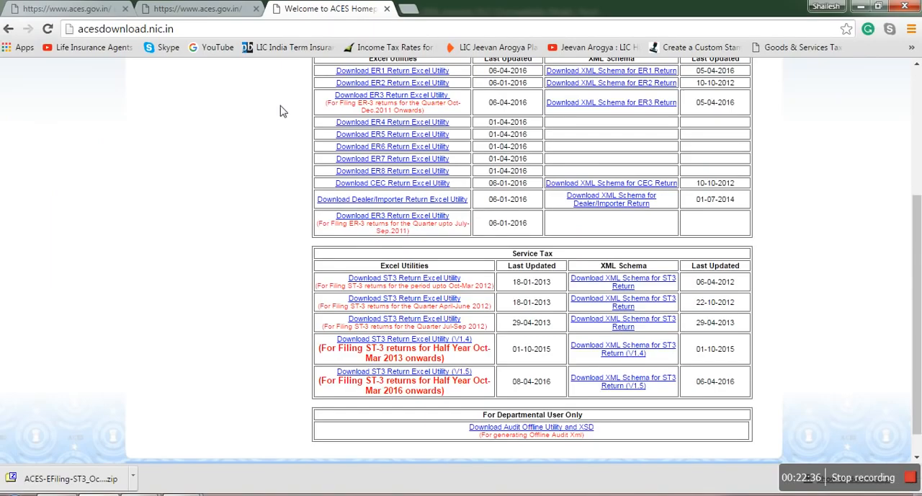
left_click(217, 10)
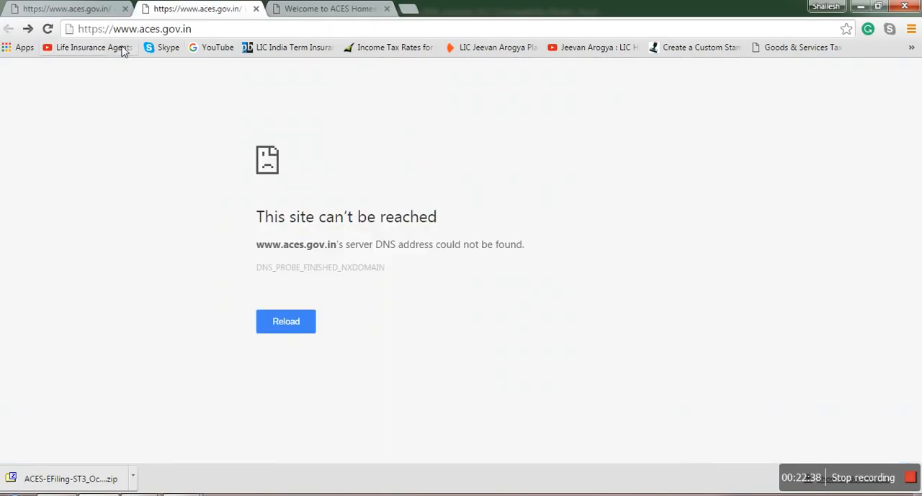
left_click(47, 28)
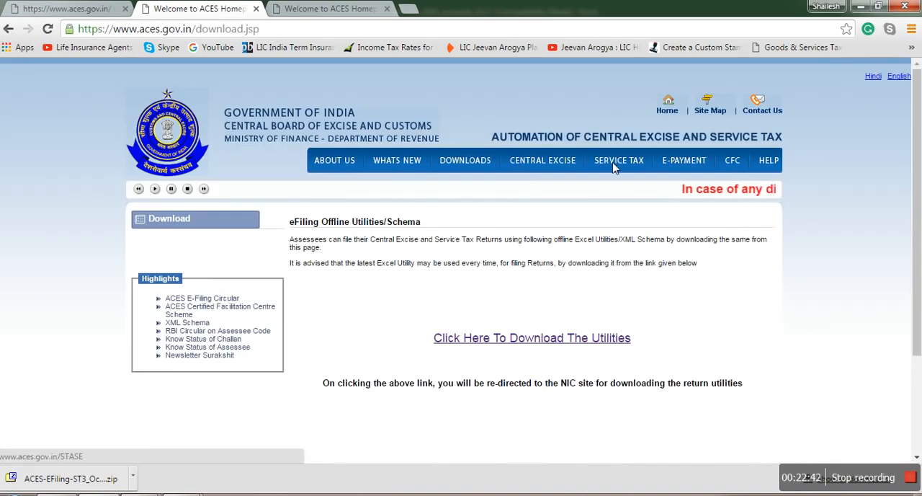
left_click(617, 166)
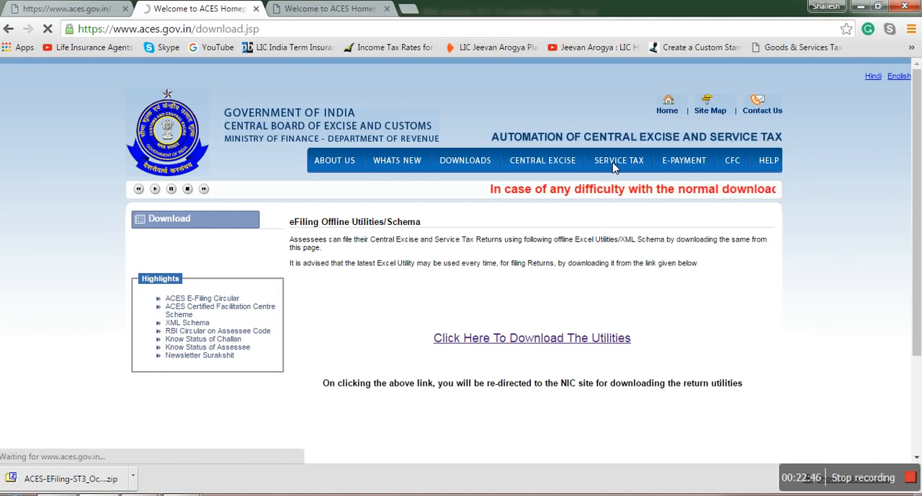
left_click(66, 11)
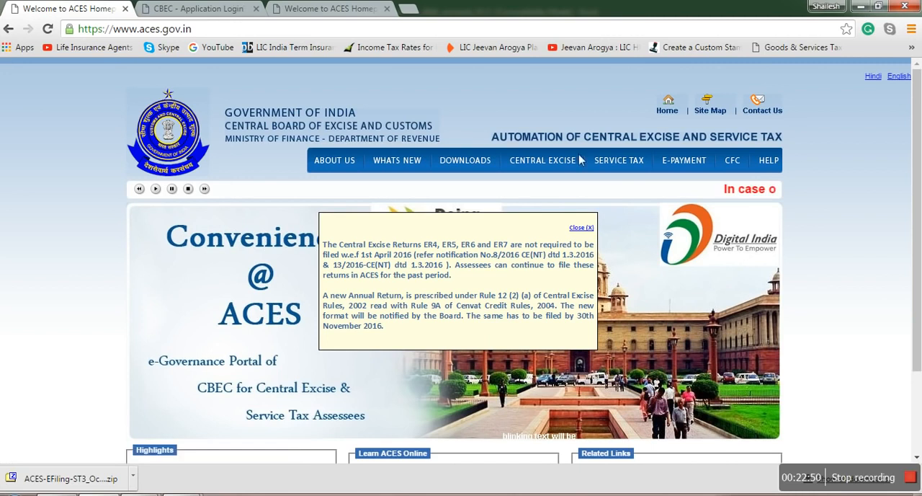
left_click(610, 164)
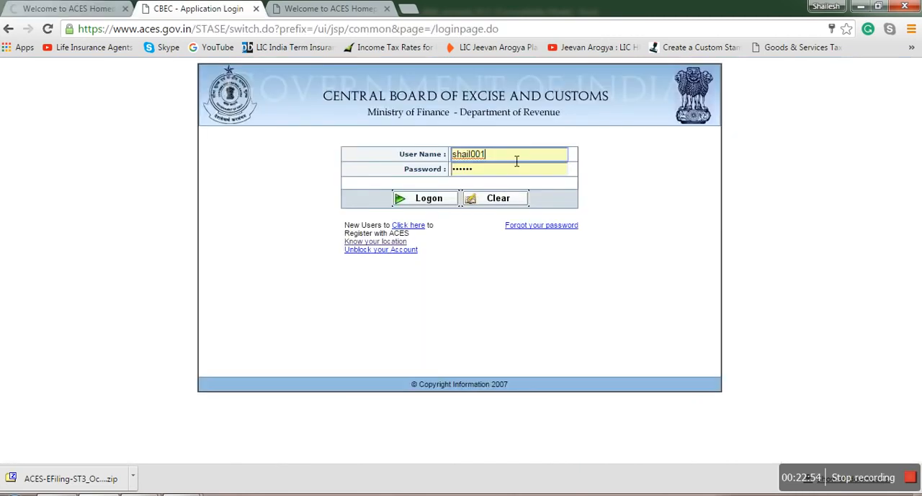
Step: Log on to the ACES service tax application with the saved user name and password
left_click_drag(510, 158, 450, 160)
left_click(503, 237)
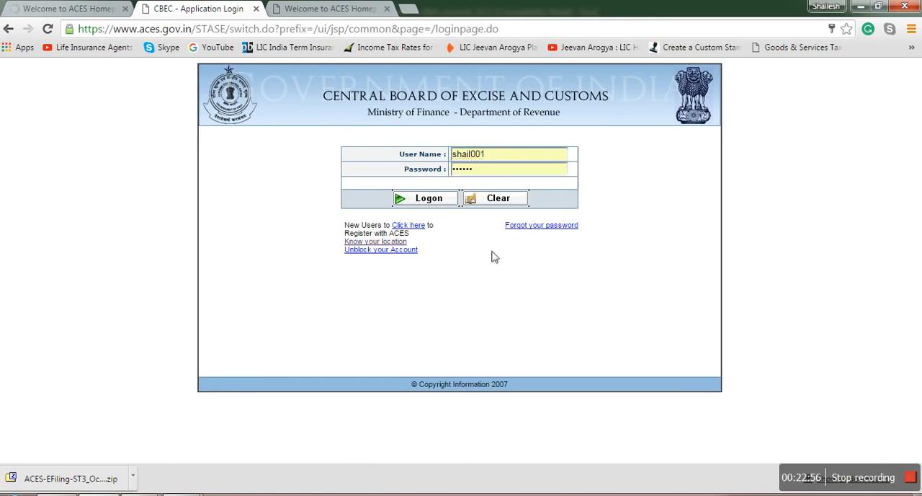
left_click(429, 199)
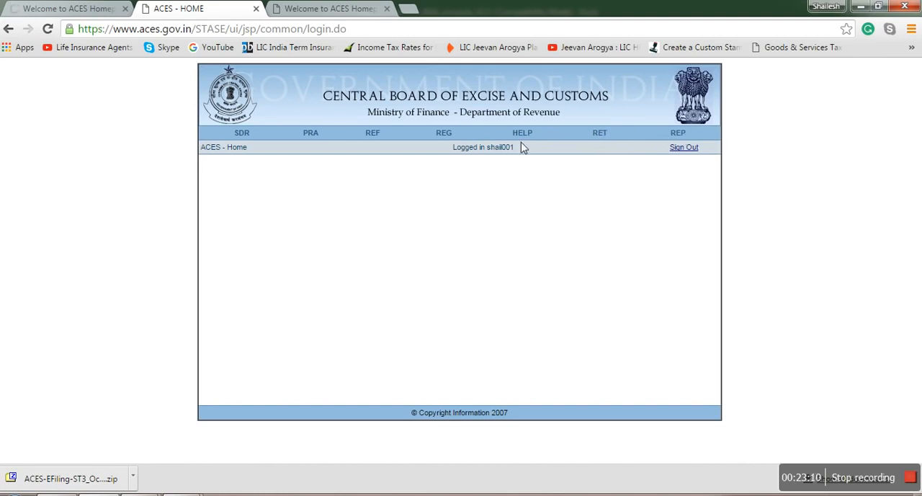
Step: Reload the ACES home page, go back to the login page and log on again with the saved credentials
mouse_move(435, 134)
key("F5")
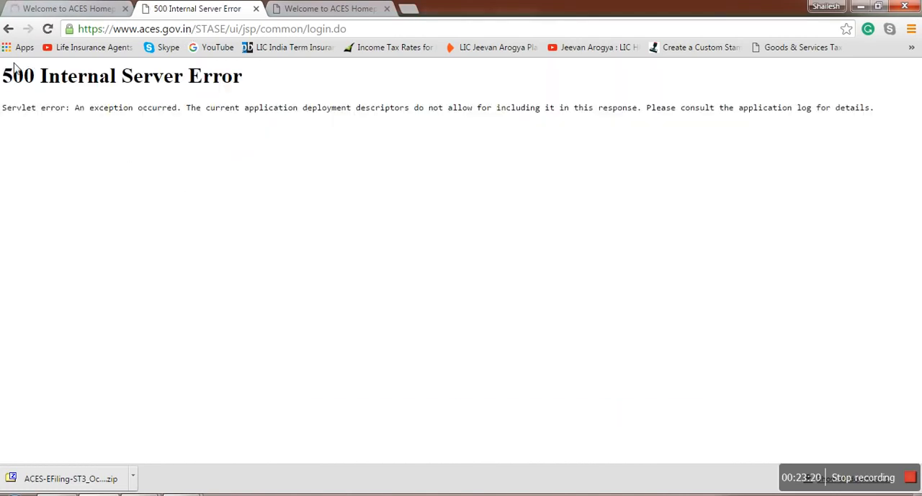
left_click(8, 29)
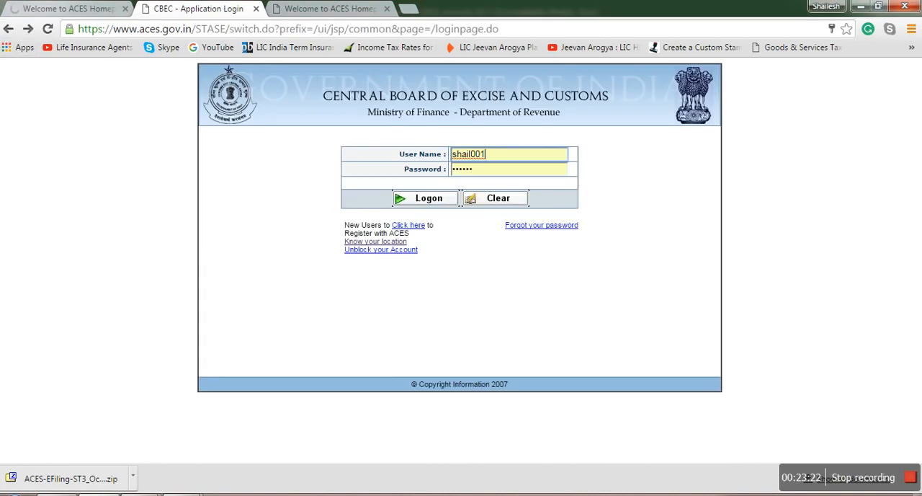
left_click(420, 198)
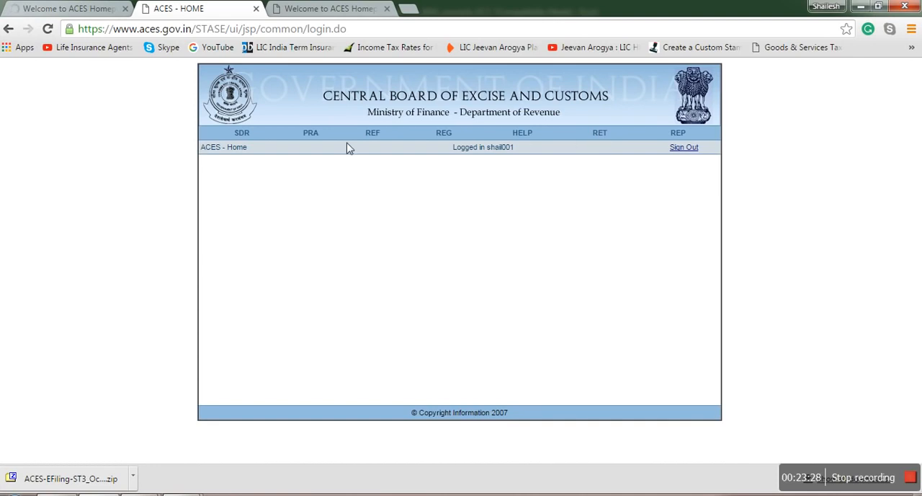
Step: Return the public ACES website page to the Google results for service tax and reopen the logged-in ACES home page
mouse_move(243, 137)
left_click(49, 11)
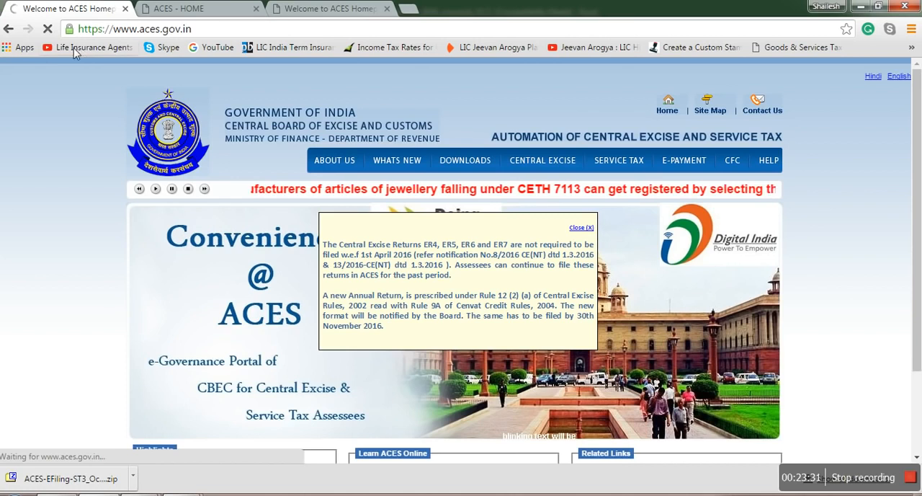
left_click(8, 29)
left_click(179, 9)
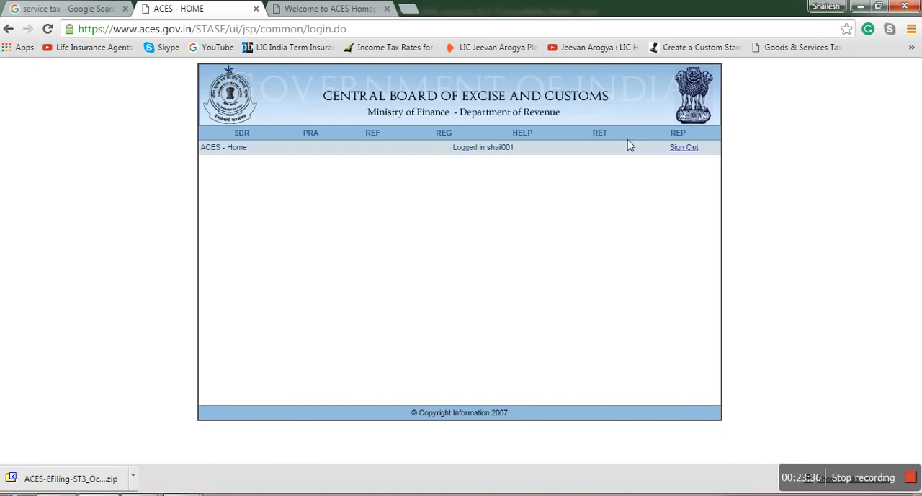
Step: Sign out of ACES, acknowledge the sign-out notice and go back to the previous page
left_click(674, 152)
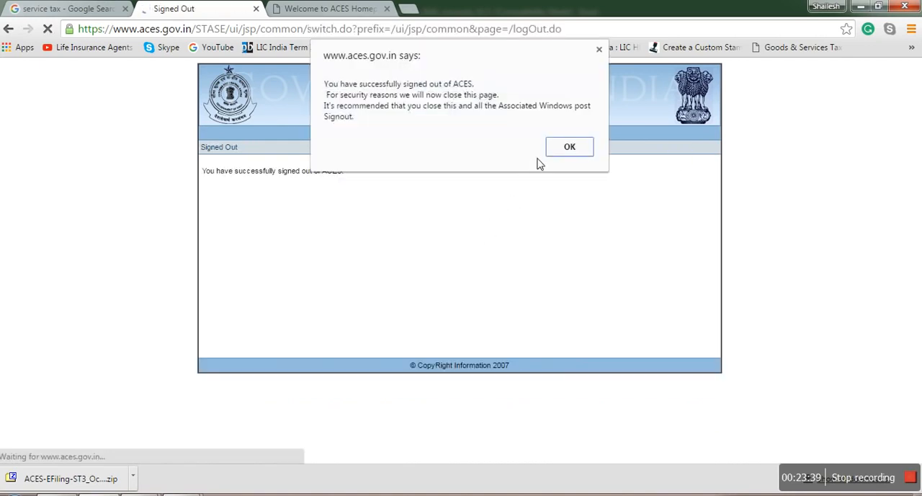
left_click(564, 150)
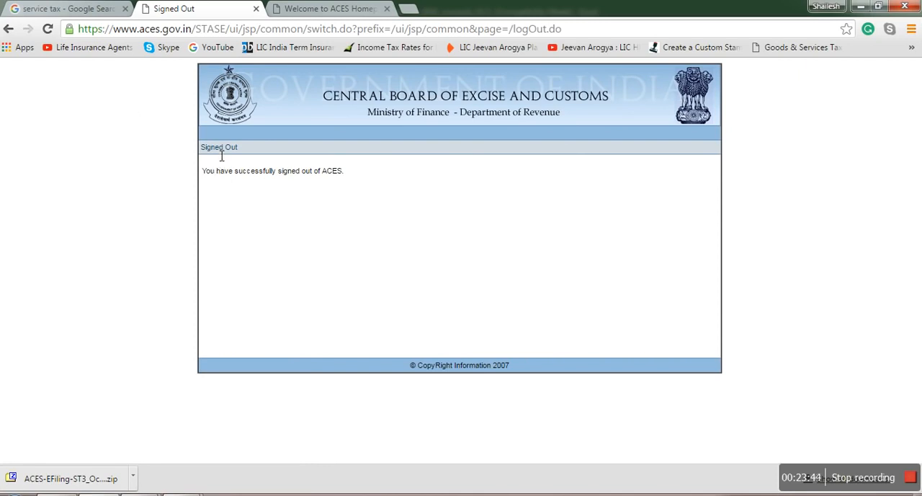
left_click(9, 29)
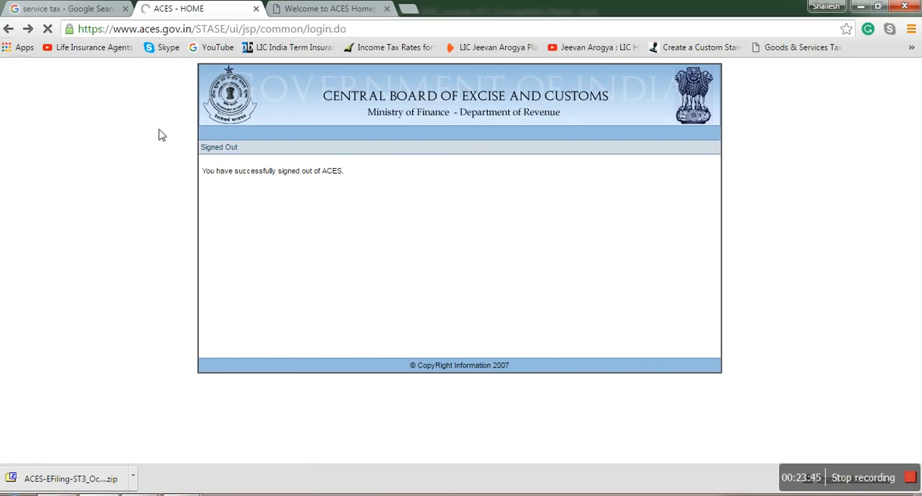